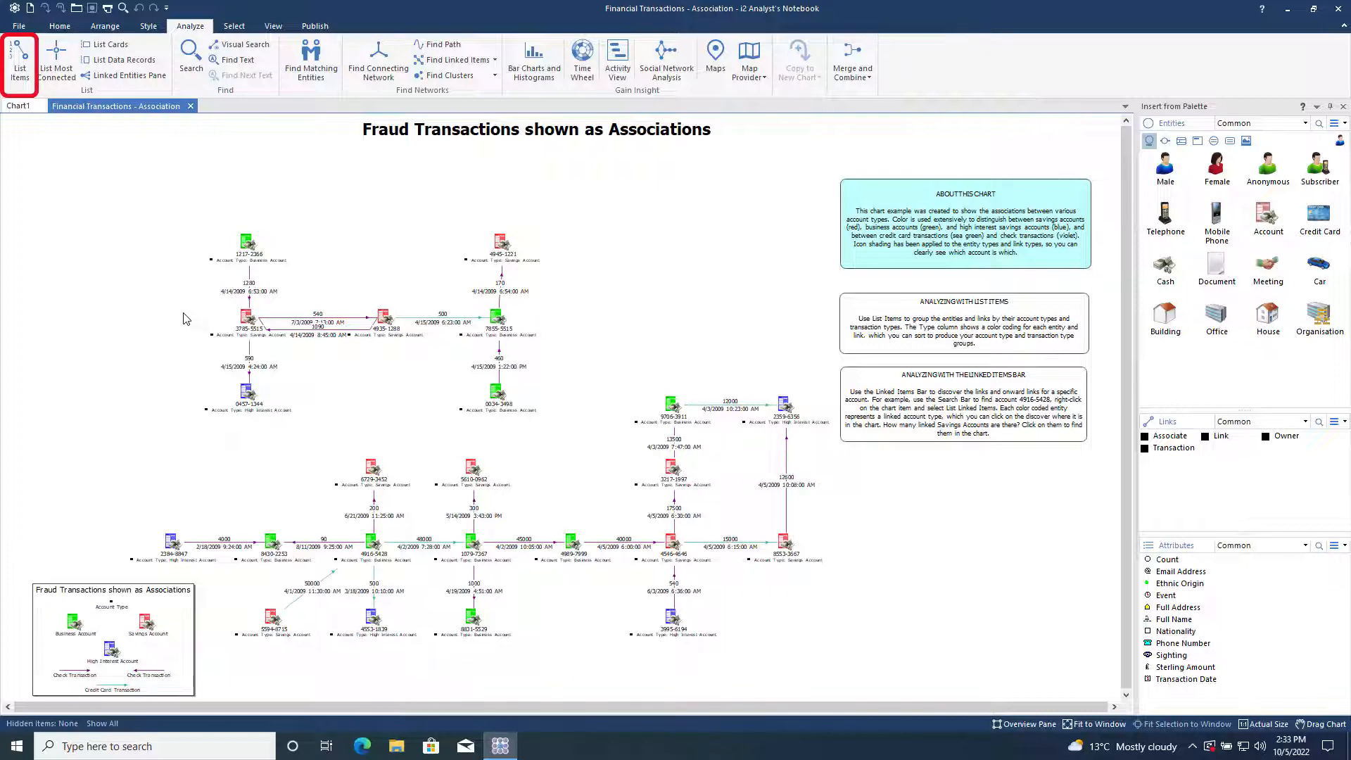
List the chart's items, sort the entities by type and select all Business Account entities on the chart
left_click(27, 51)
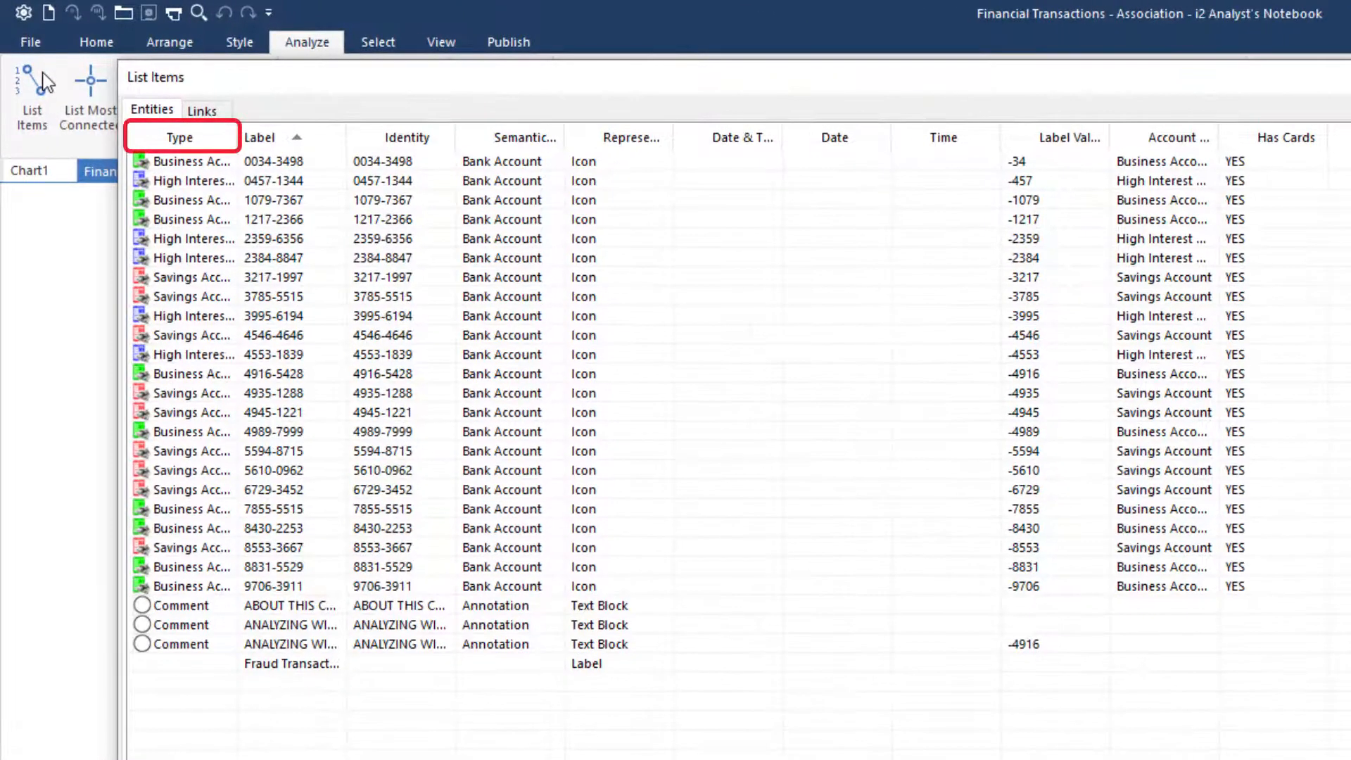
left_click(191, 141)
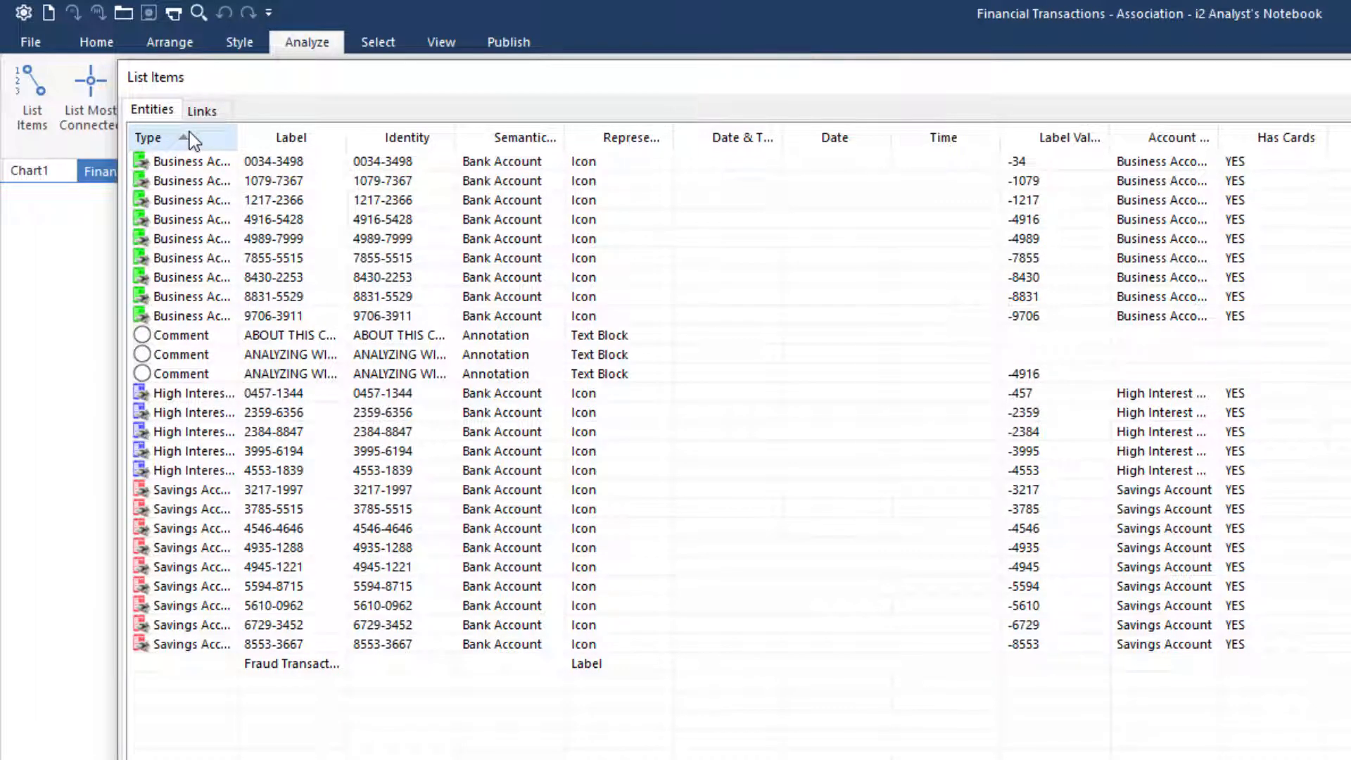
left_click(219, 158)
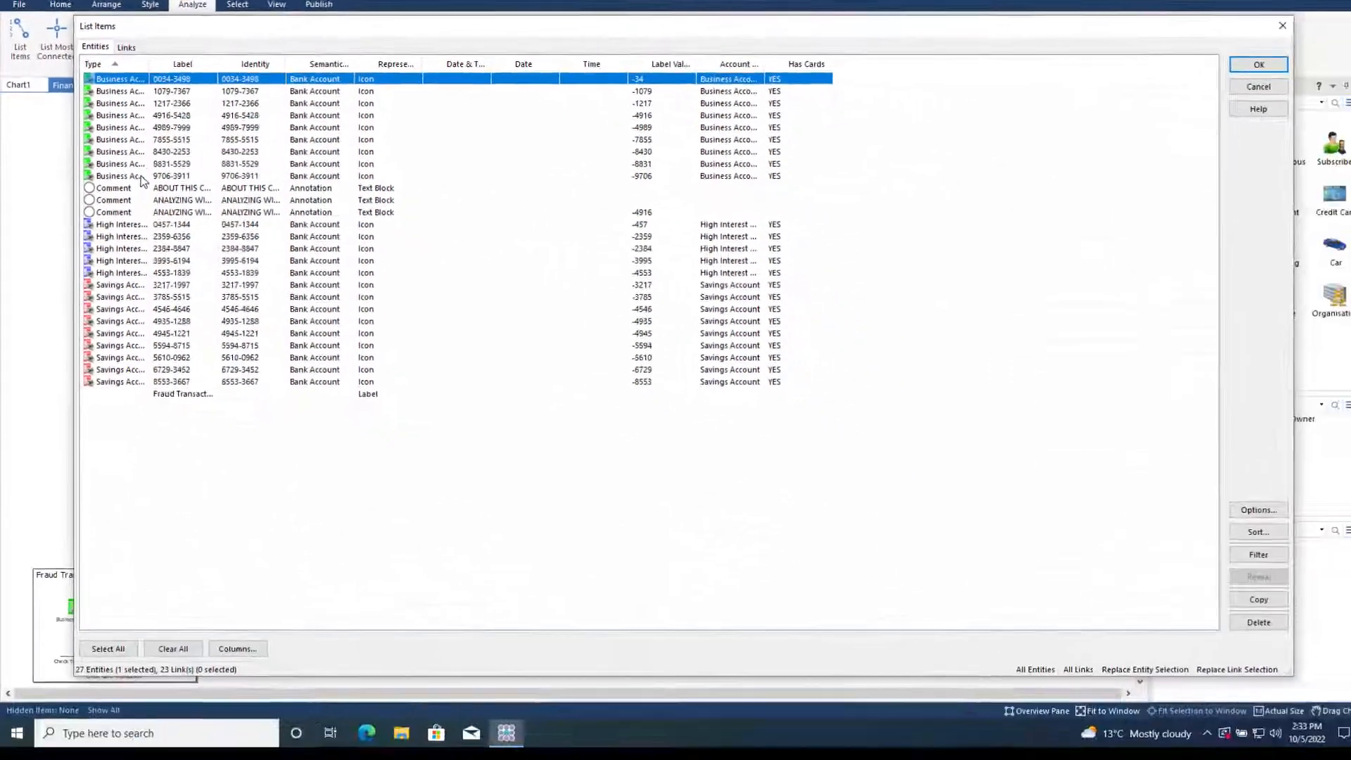
left_click(141, 178, "shift")
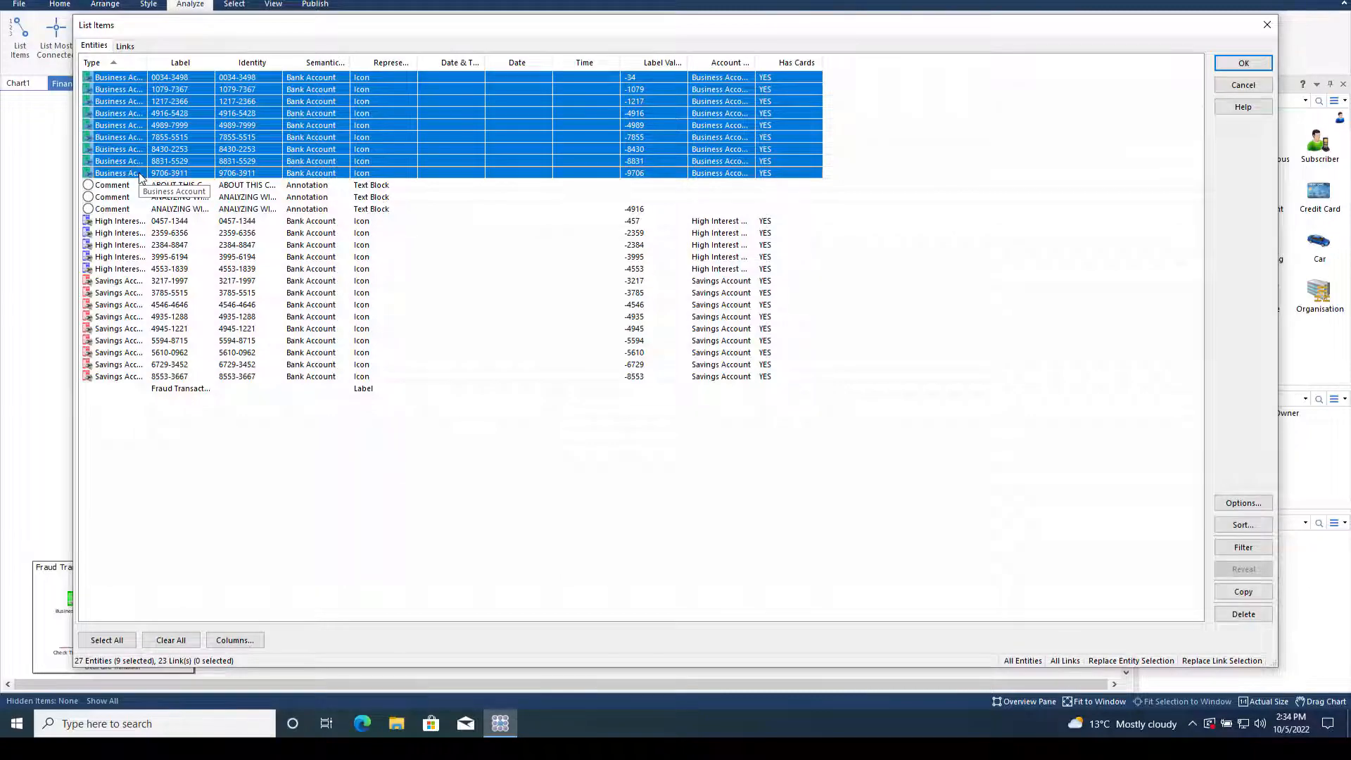
left_click(1242, 62)
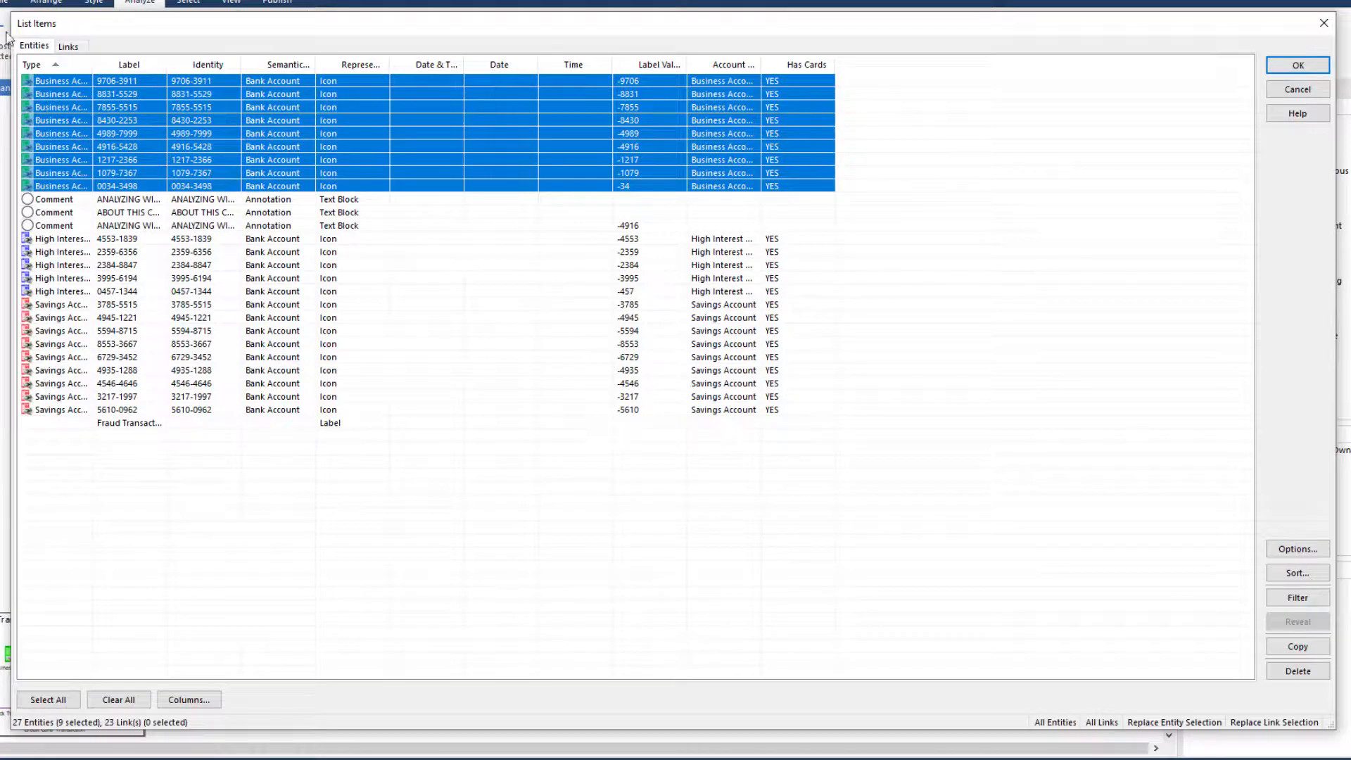
Sort the listed entities by Type and then by Label, both ascending
left_click(1298, 573)
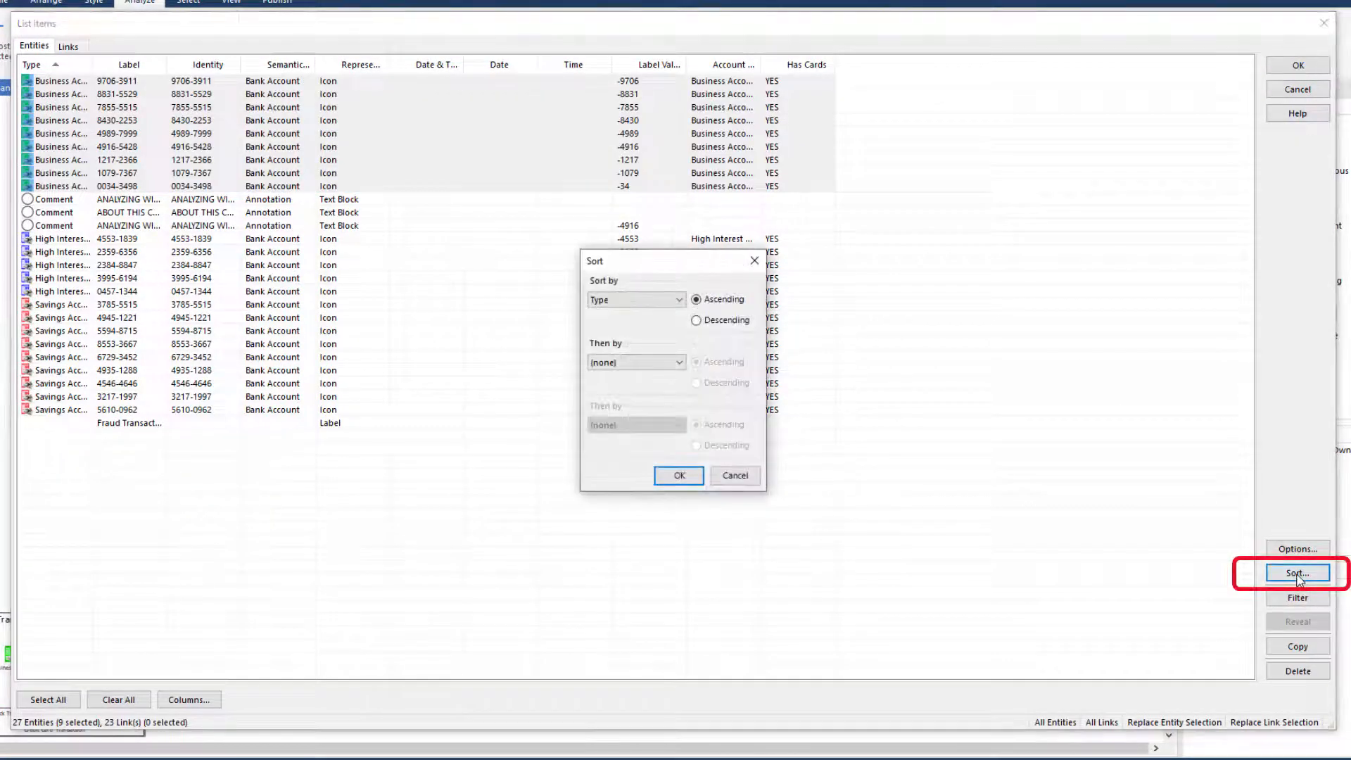
left_click(681, 363)
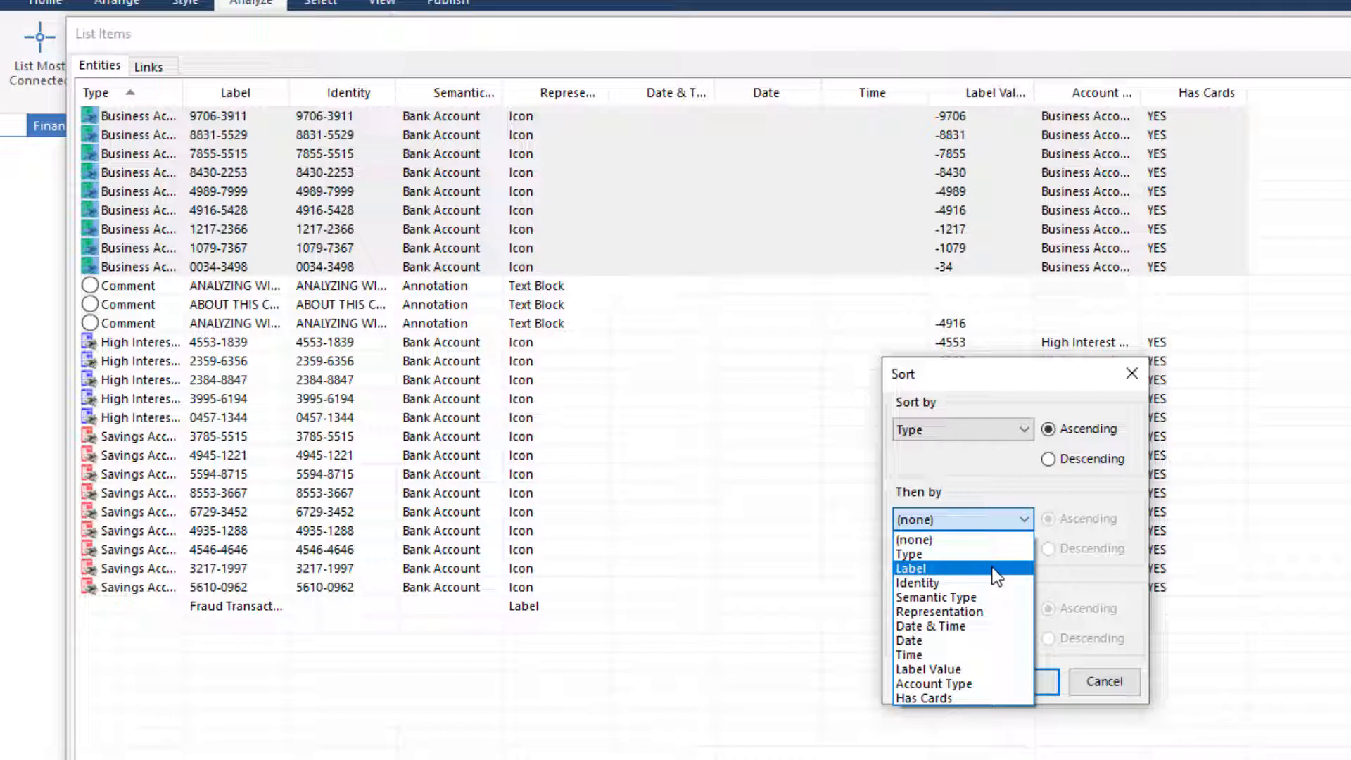
left_click(992, 568)
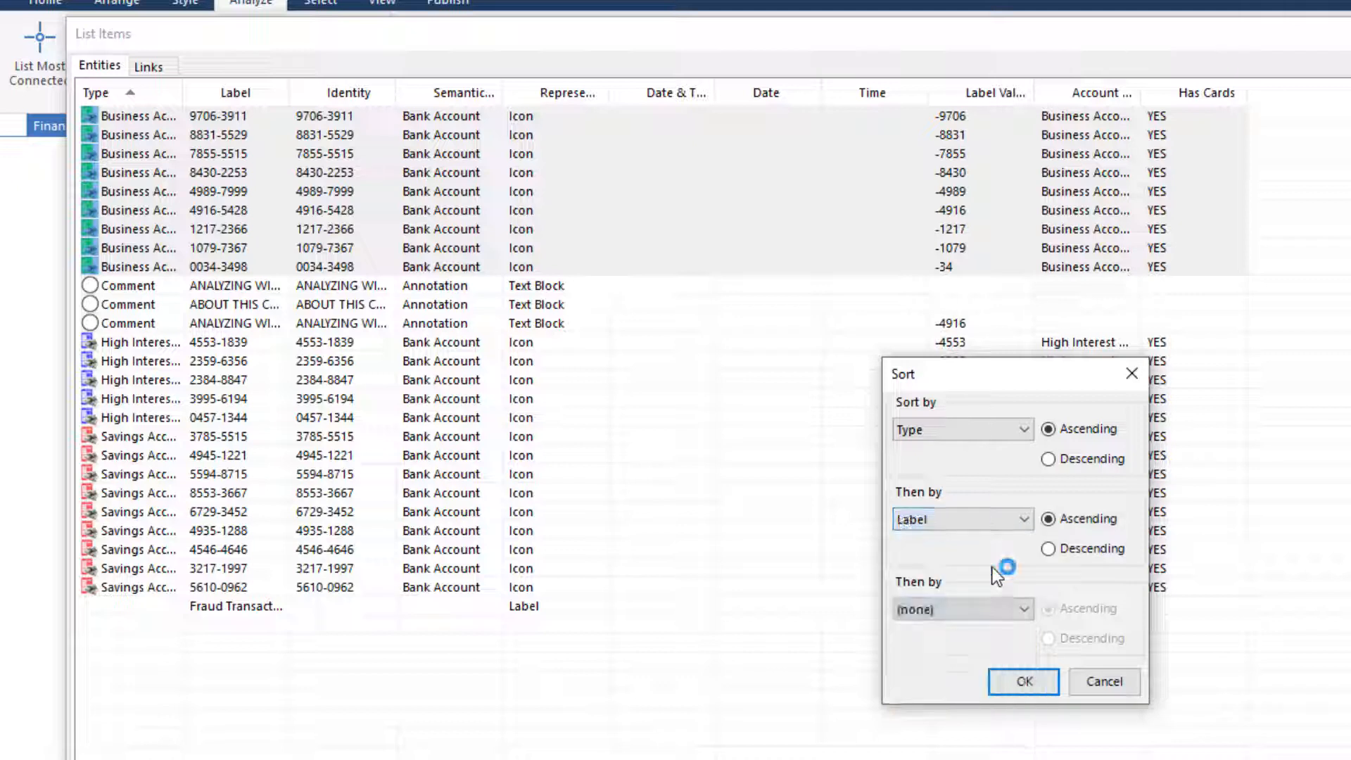
left_click(1013, 682)
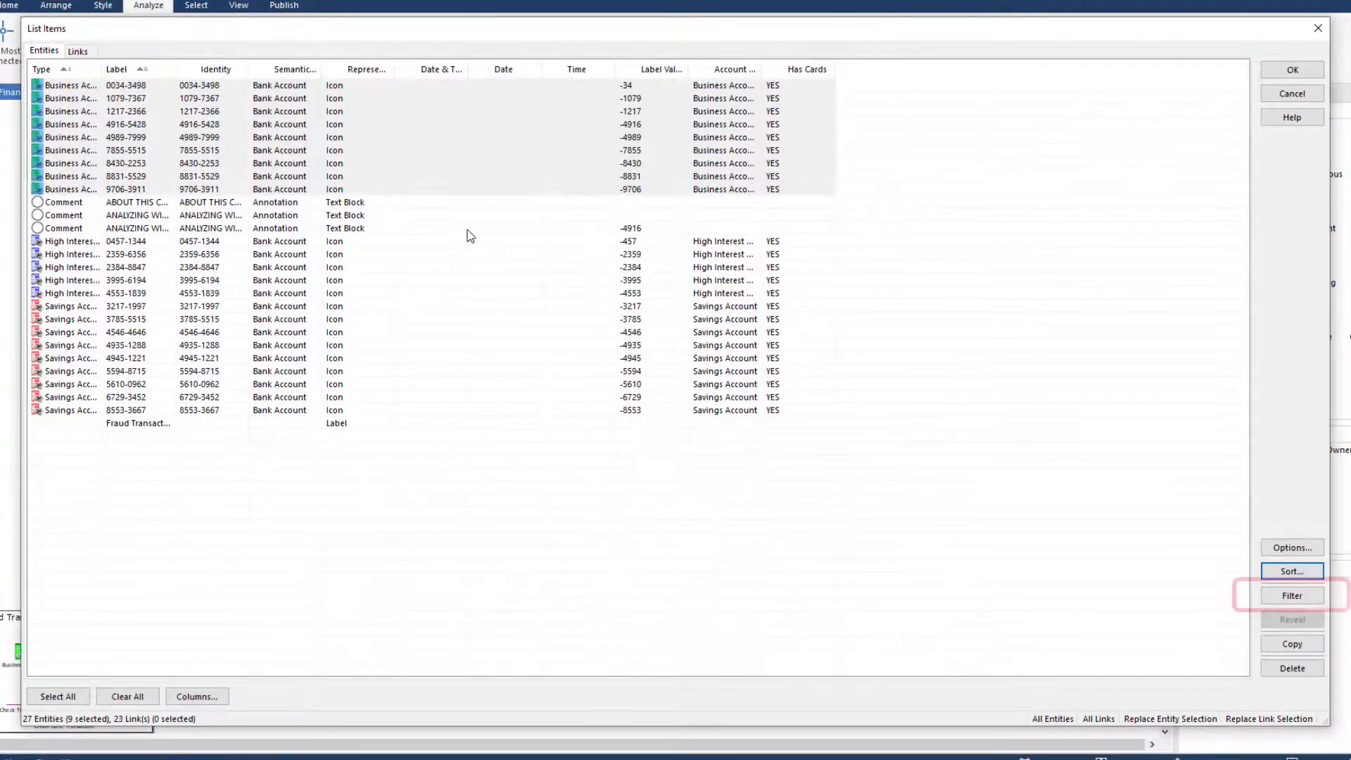
Filter the list to the selected business accounts and copy their records into a blank Notepad document
left_click(1294, 595)
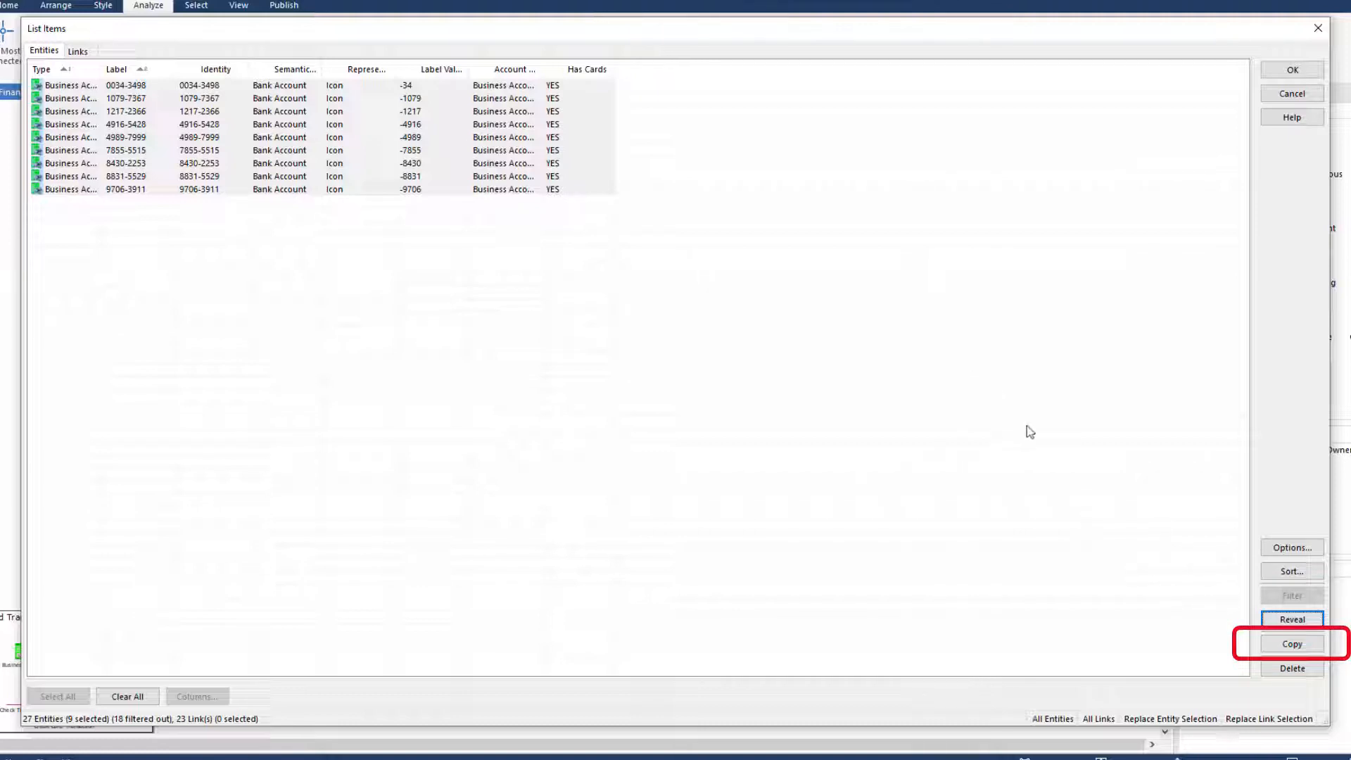
left_click(1292, 643)
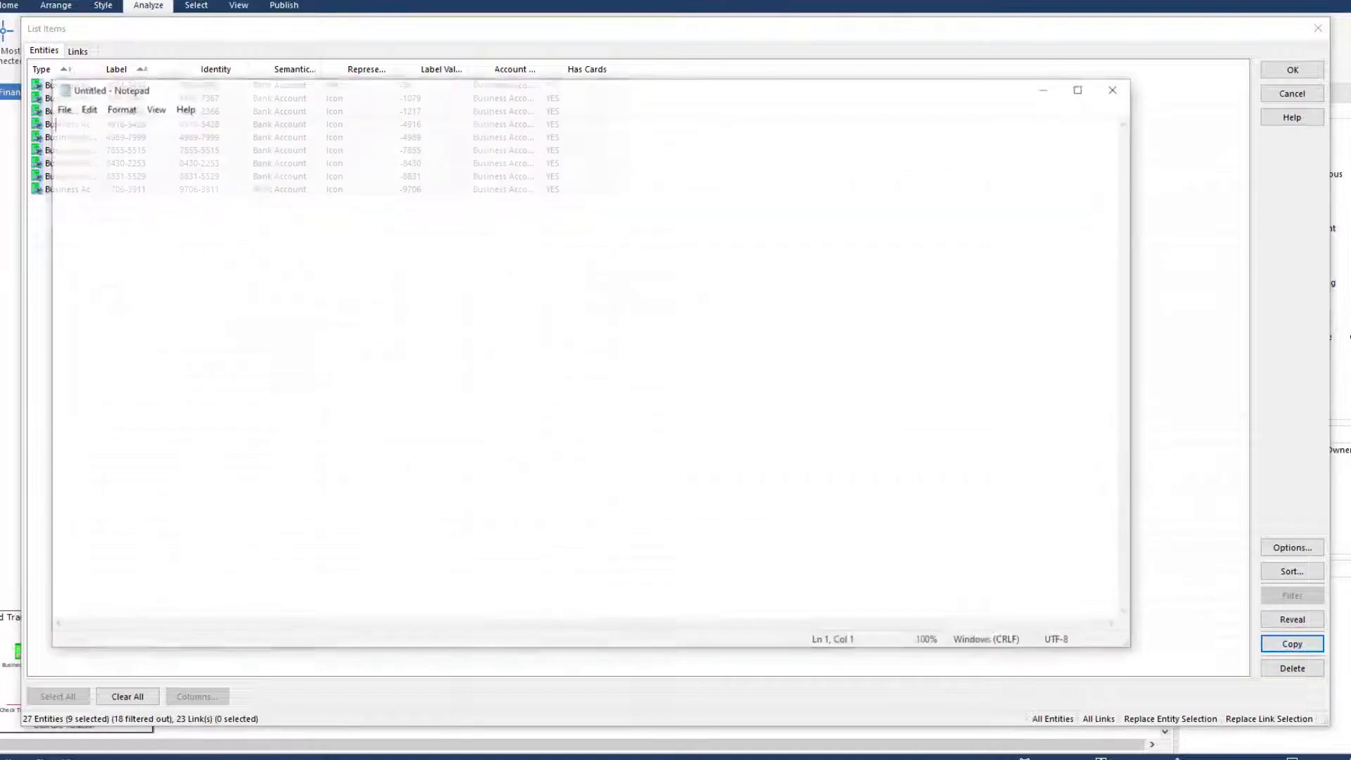
right_click(509, 383)
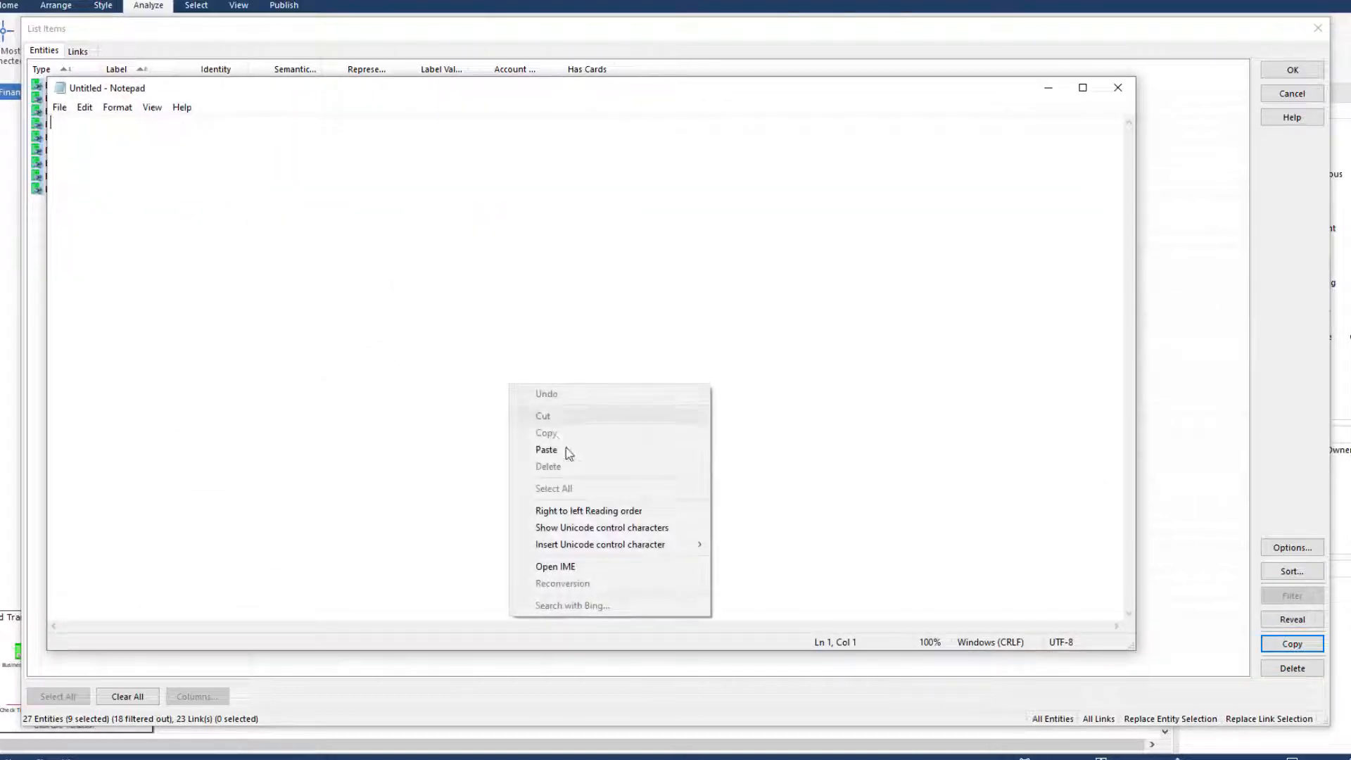
left_click(570, 454)
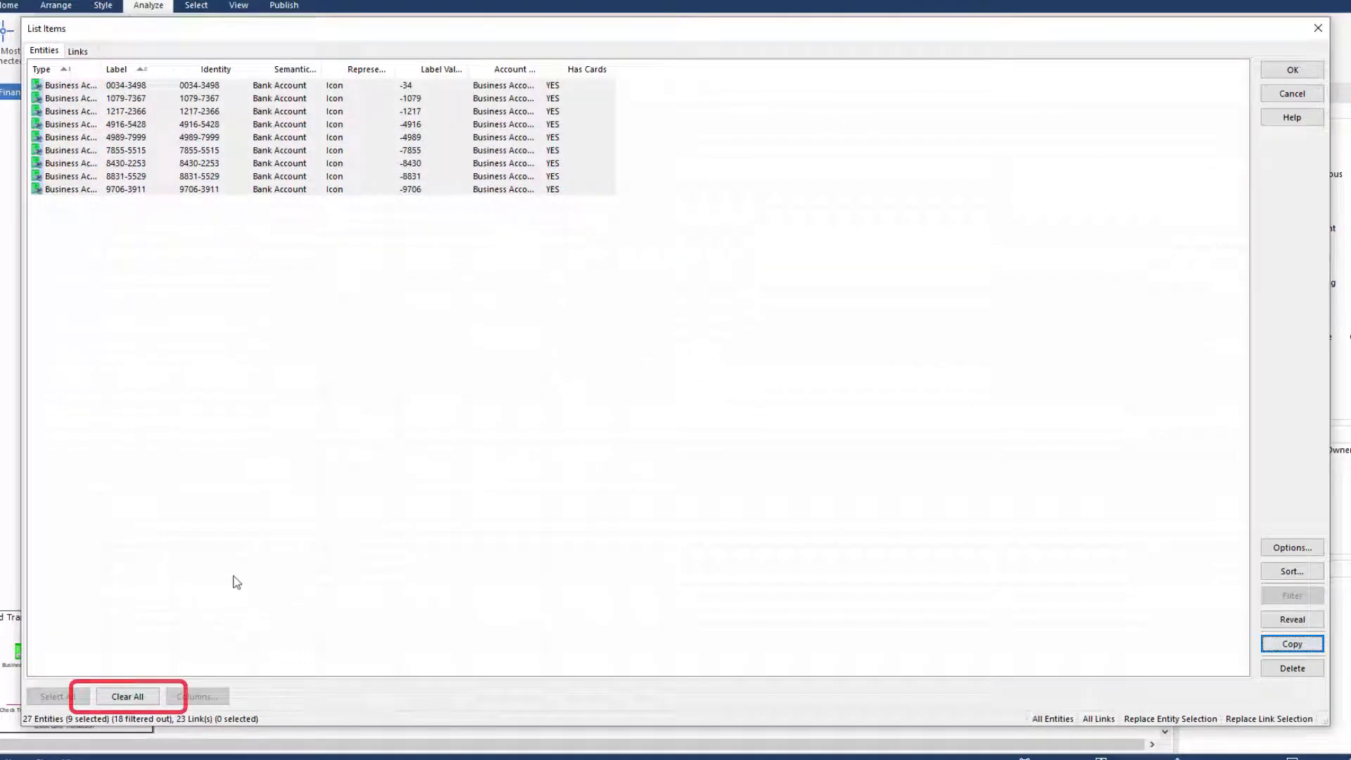
Clear the entity selection, and select the links labelled 50000 down to 12000 from the link list sorted by descending label
left_click(150, 694)
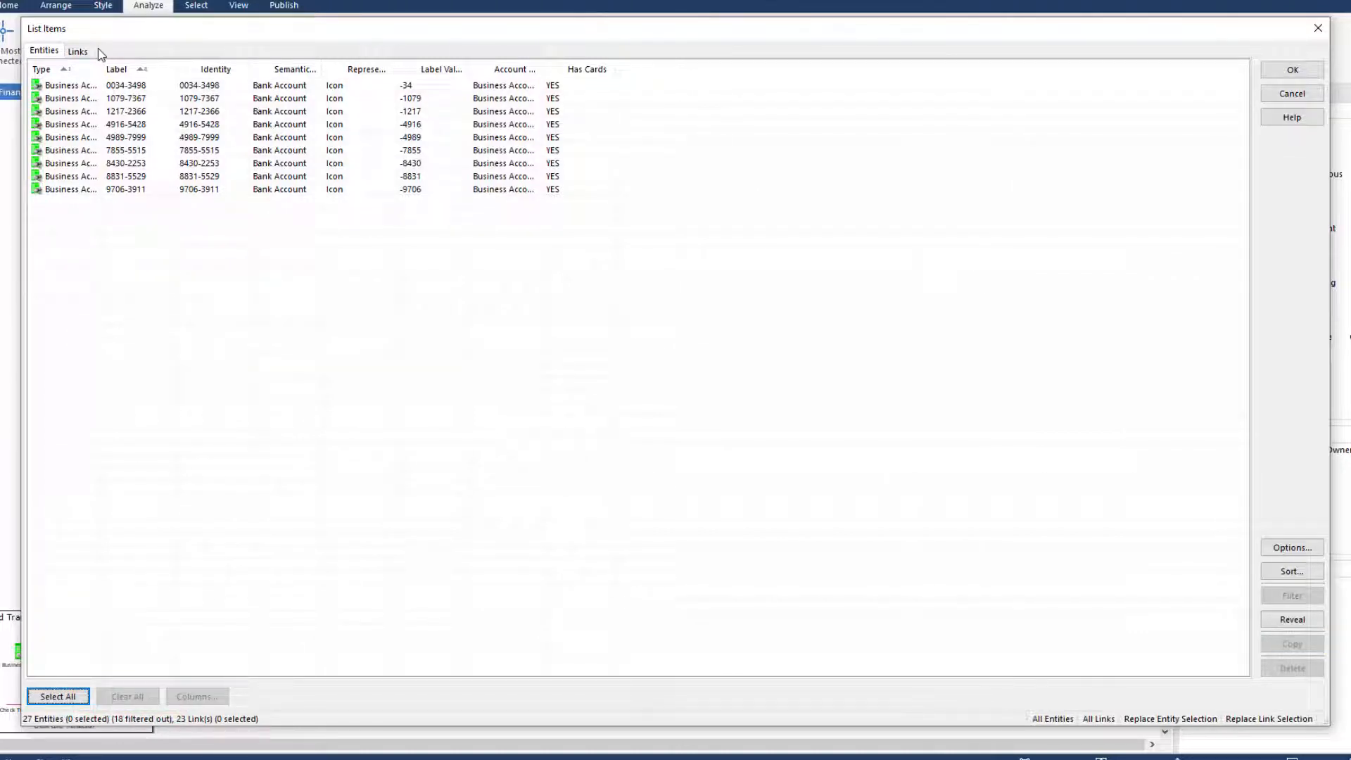
left_click(78, 51)
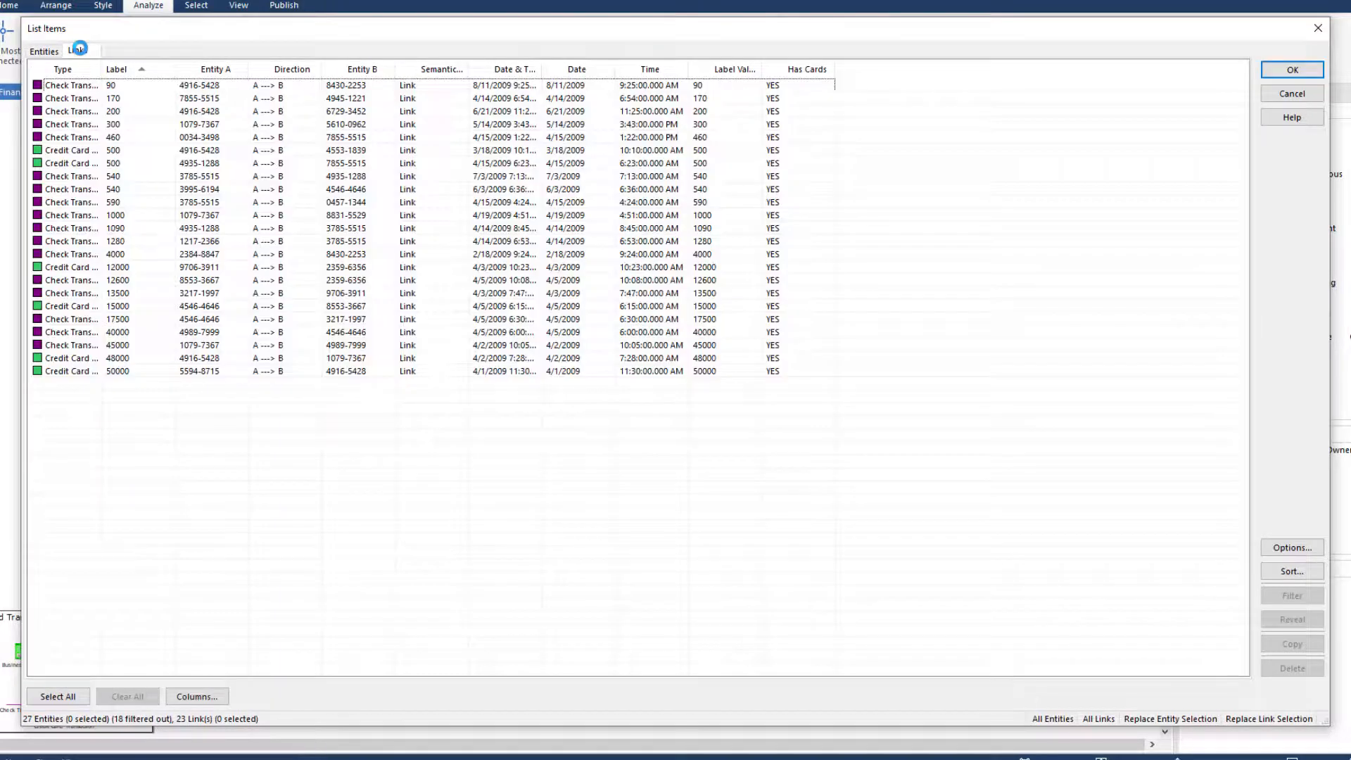
left_click(163, 70)
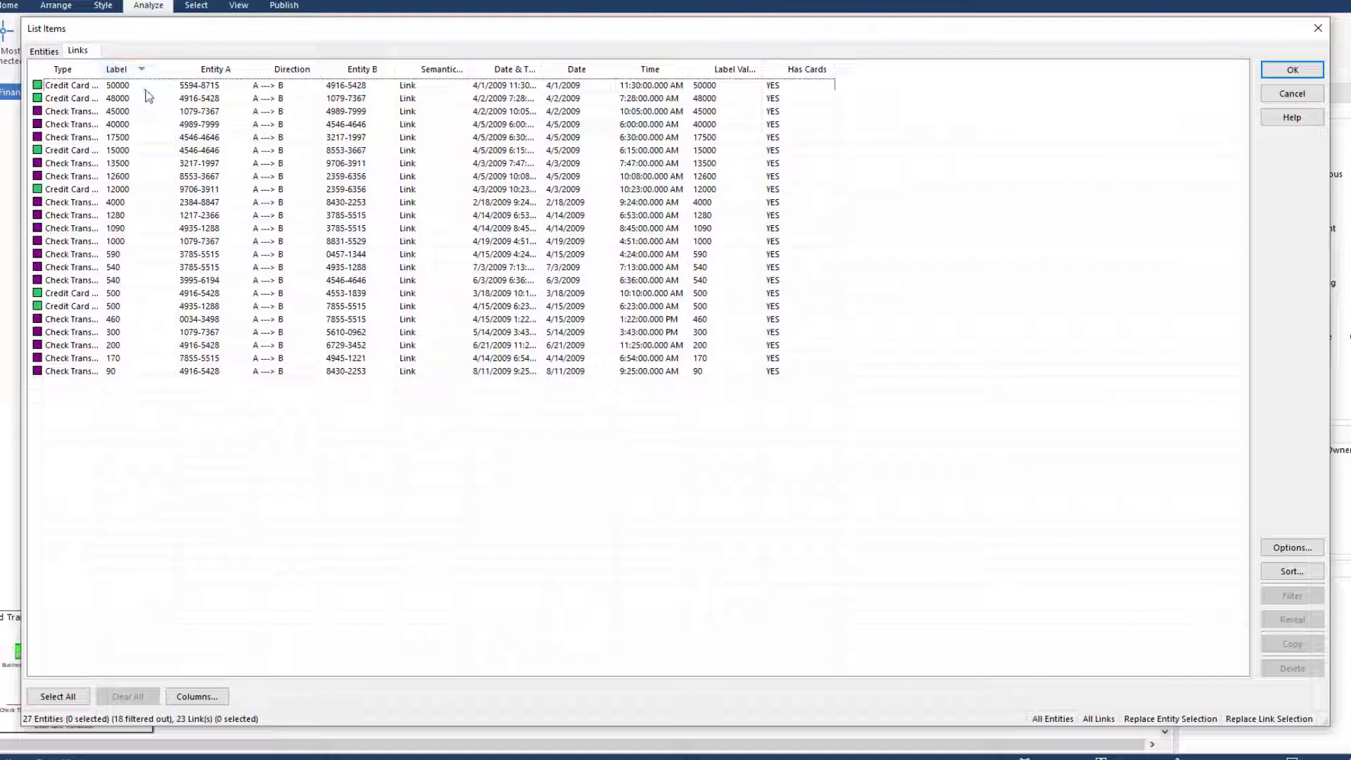
left_click(147, 88)
left_click(169, 175, "shift")
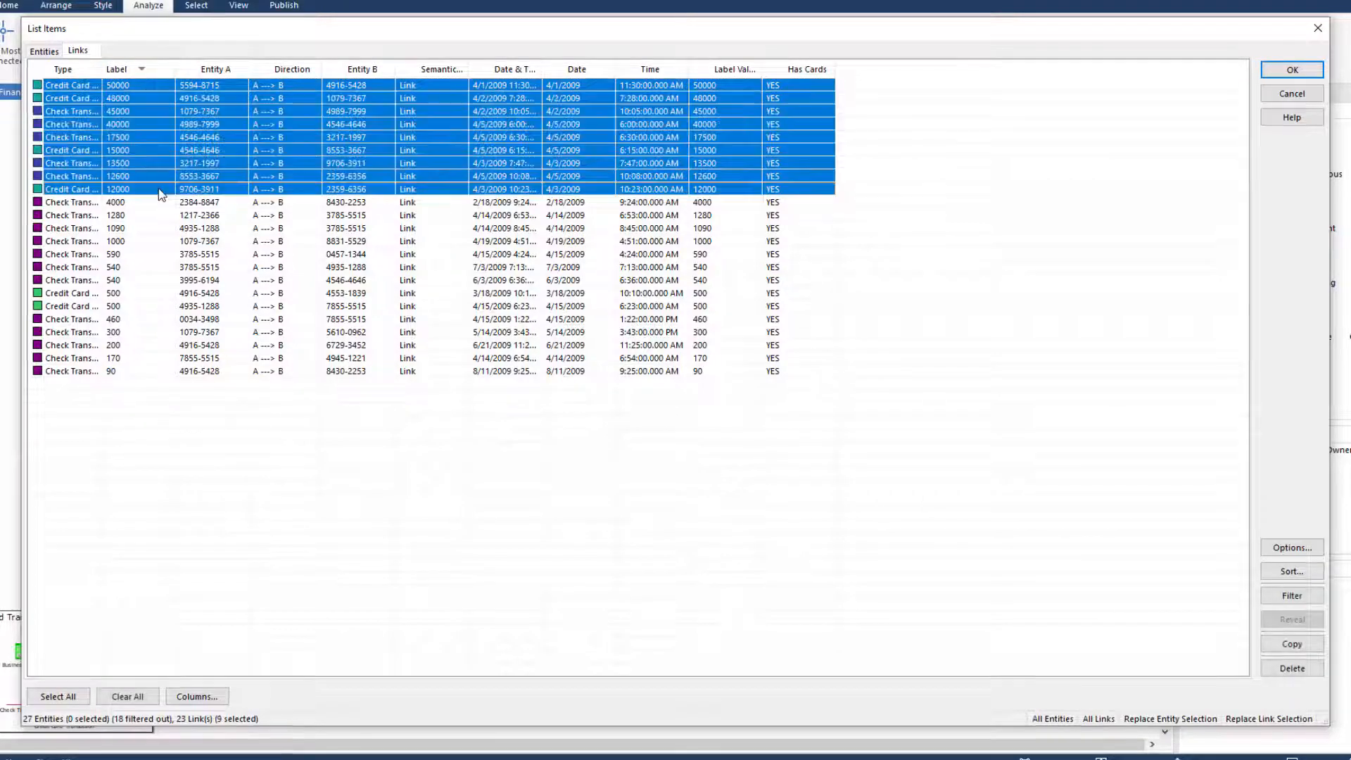
left_click(1293, 70)
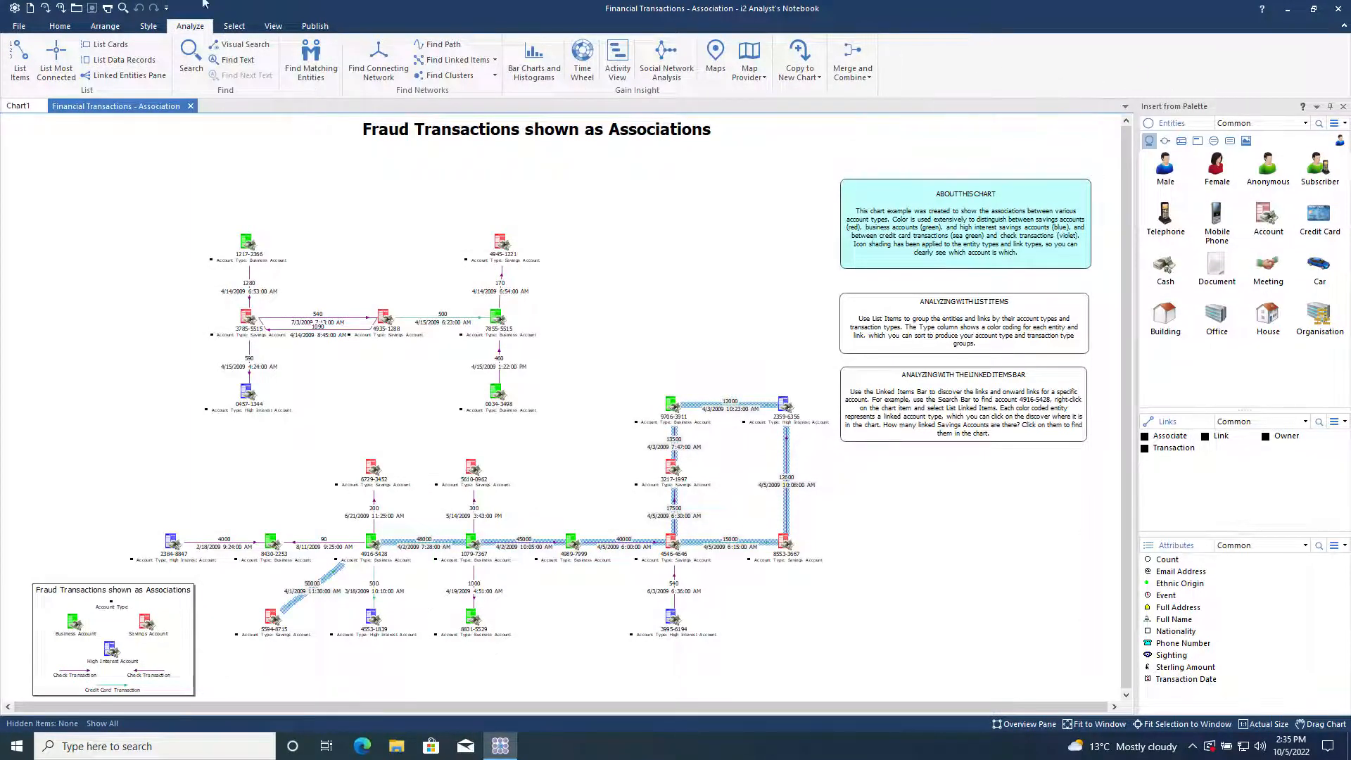
Increase the line width of the selected transaction links and deselect them
left_click(151, 26)
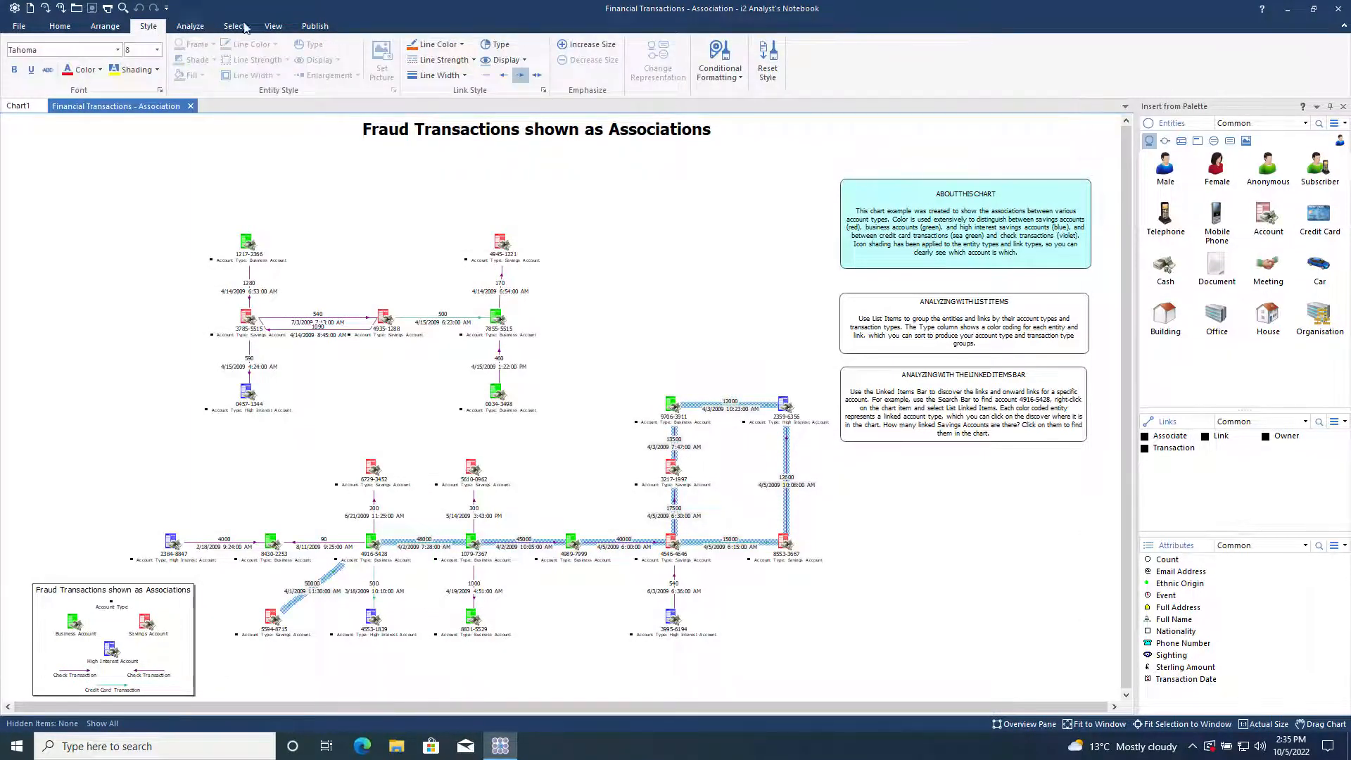
left_click(462, 78)
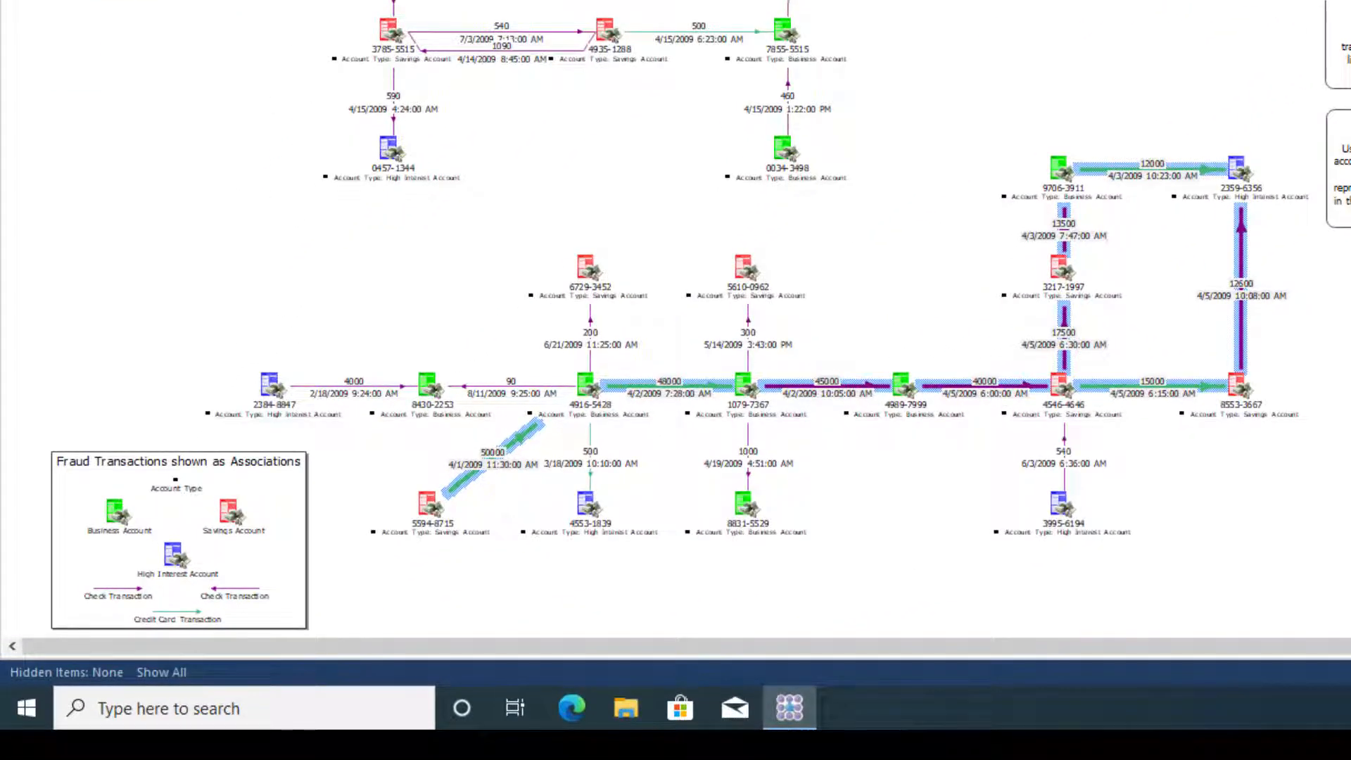
key("Escape")
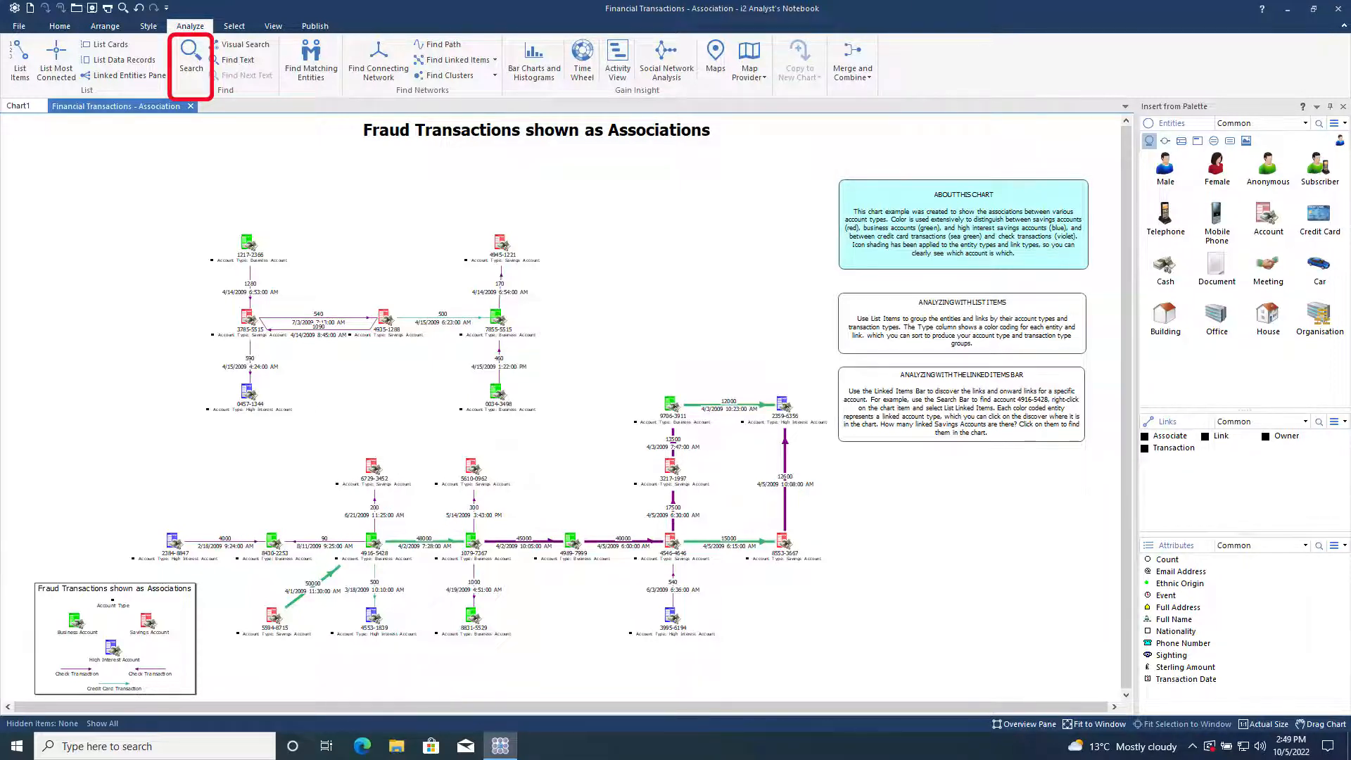
Search the chart for the account number given in the Linked Items Bar note
left_click(189, 57)
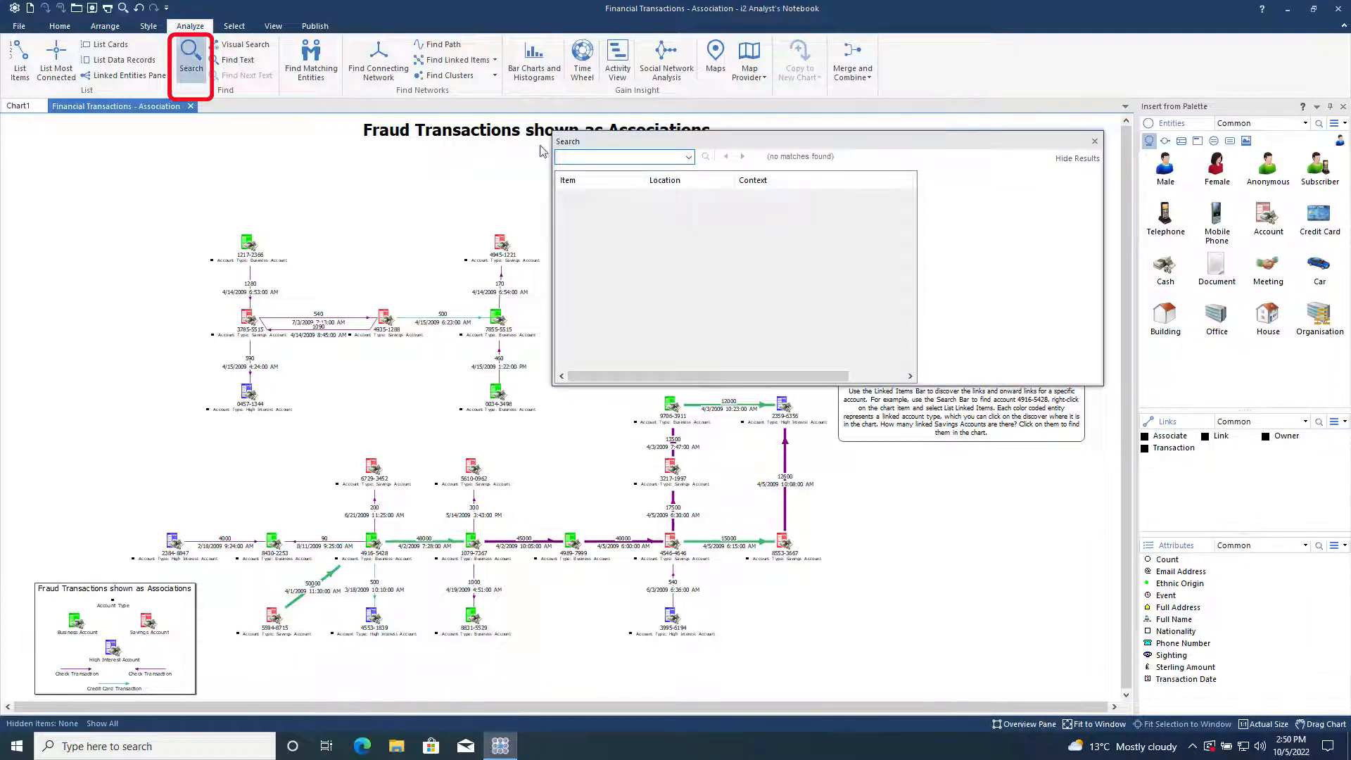
left_click(573, 155)
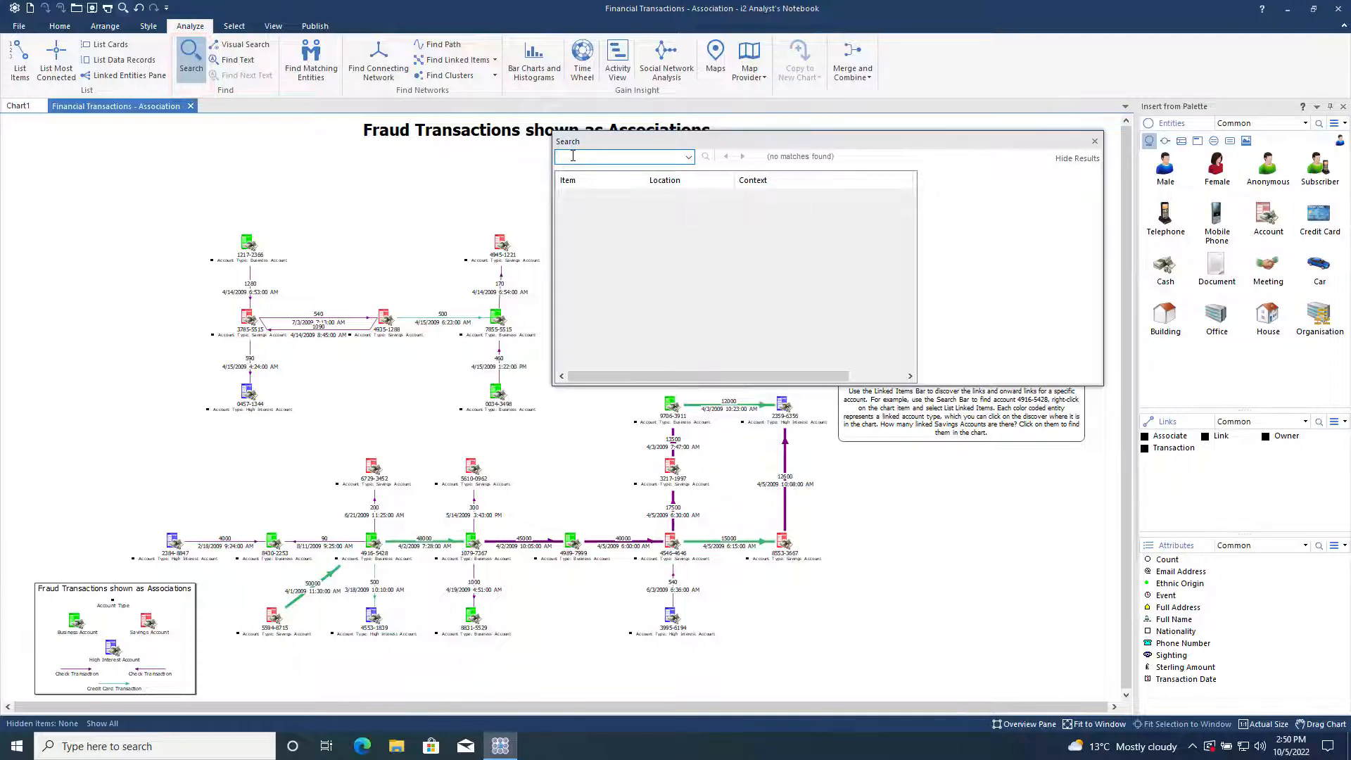
type("4916-5428")
left_click(712, 157)
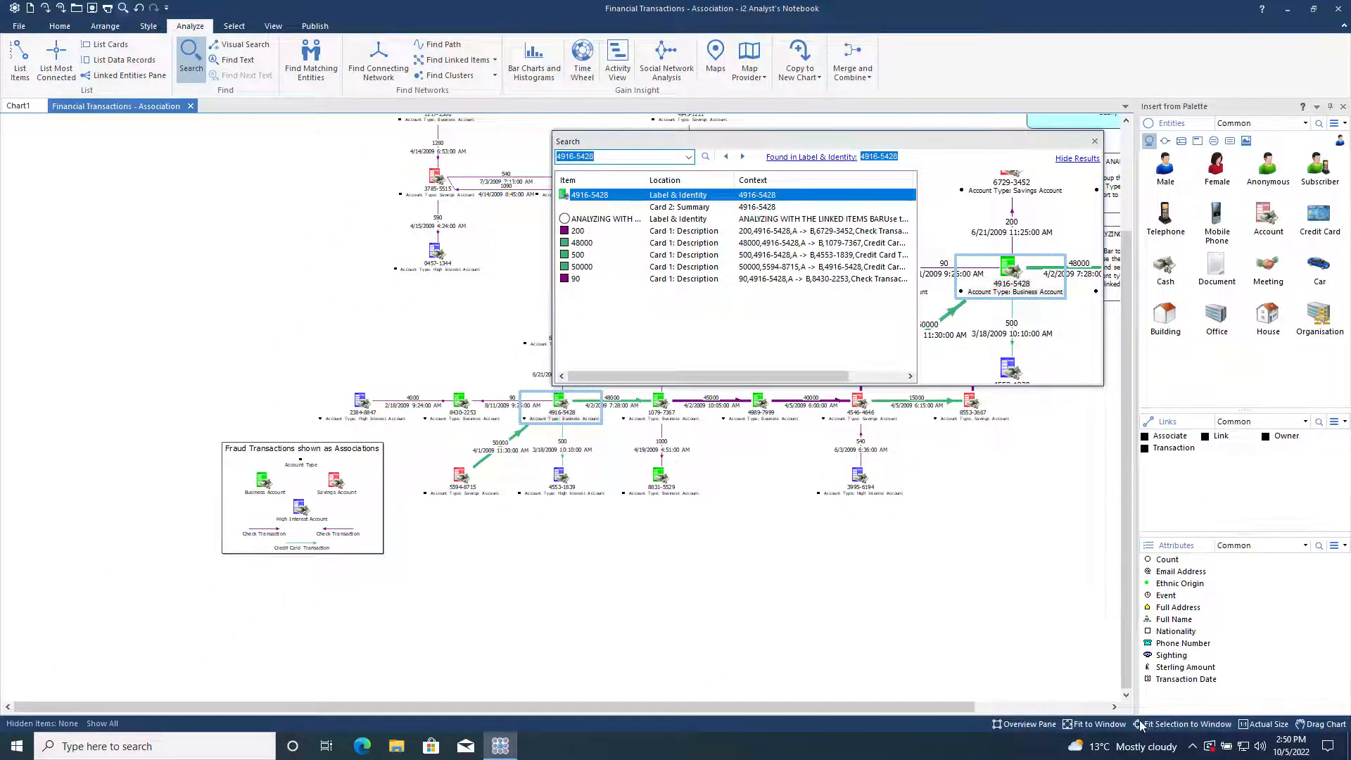
left_click(1163, 726)
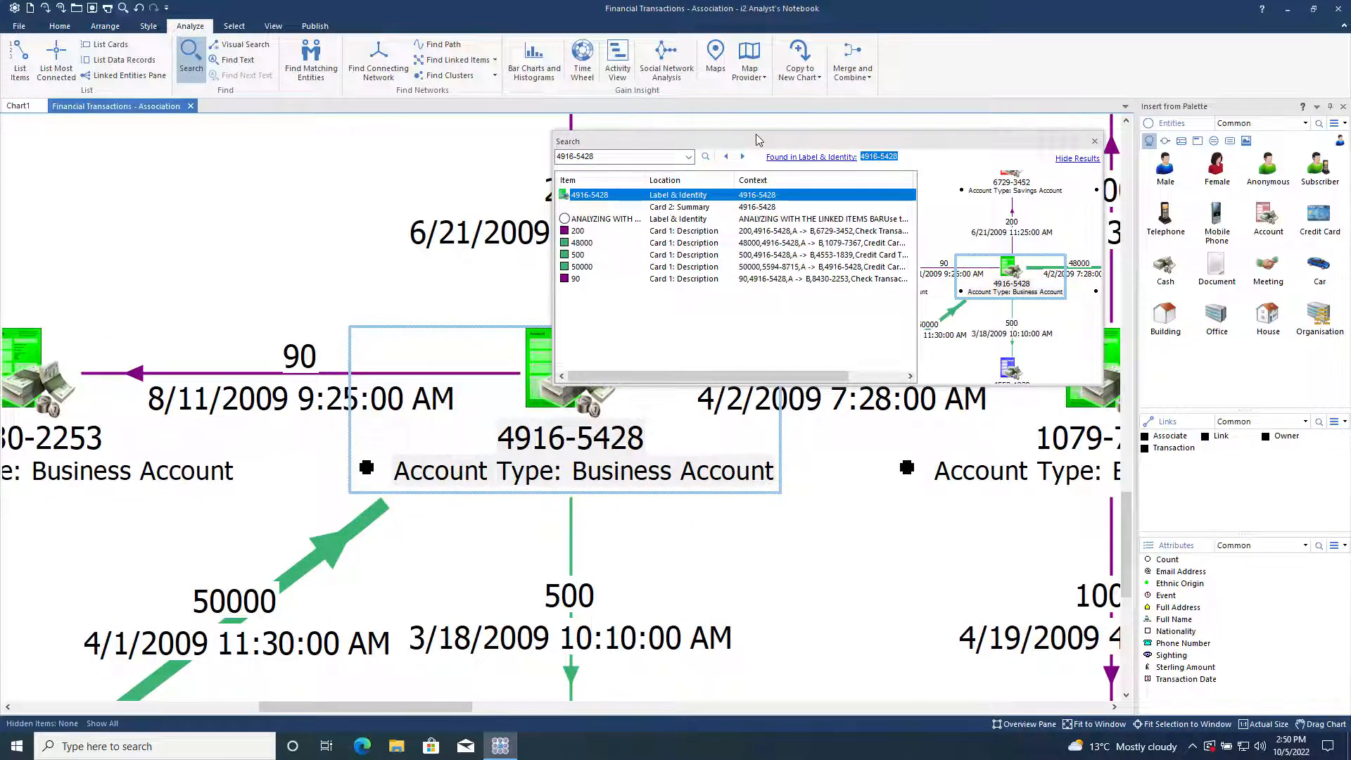
Locate the 200, 48000 and 500 transaction links on the chart from the search results and close the search
left_click_drag(759, 138, 890, 96)
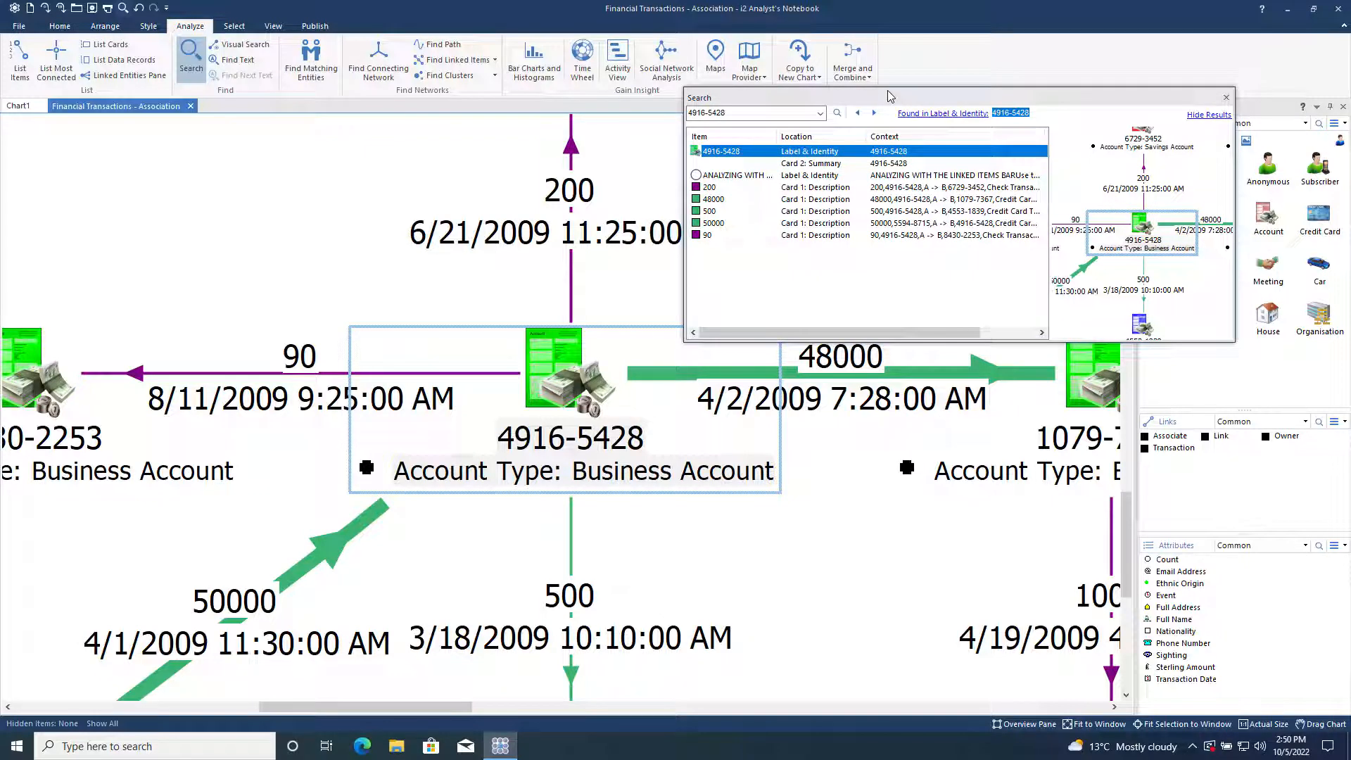
left_click(709, 187)
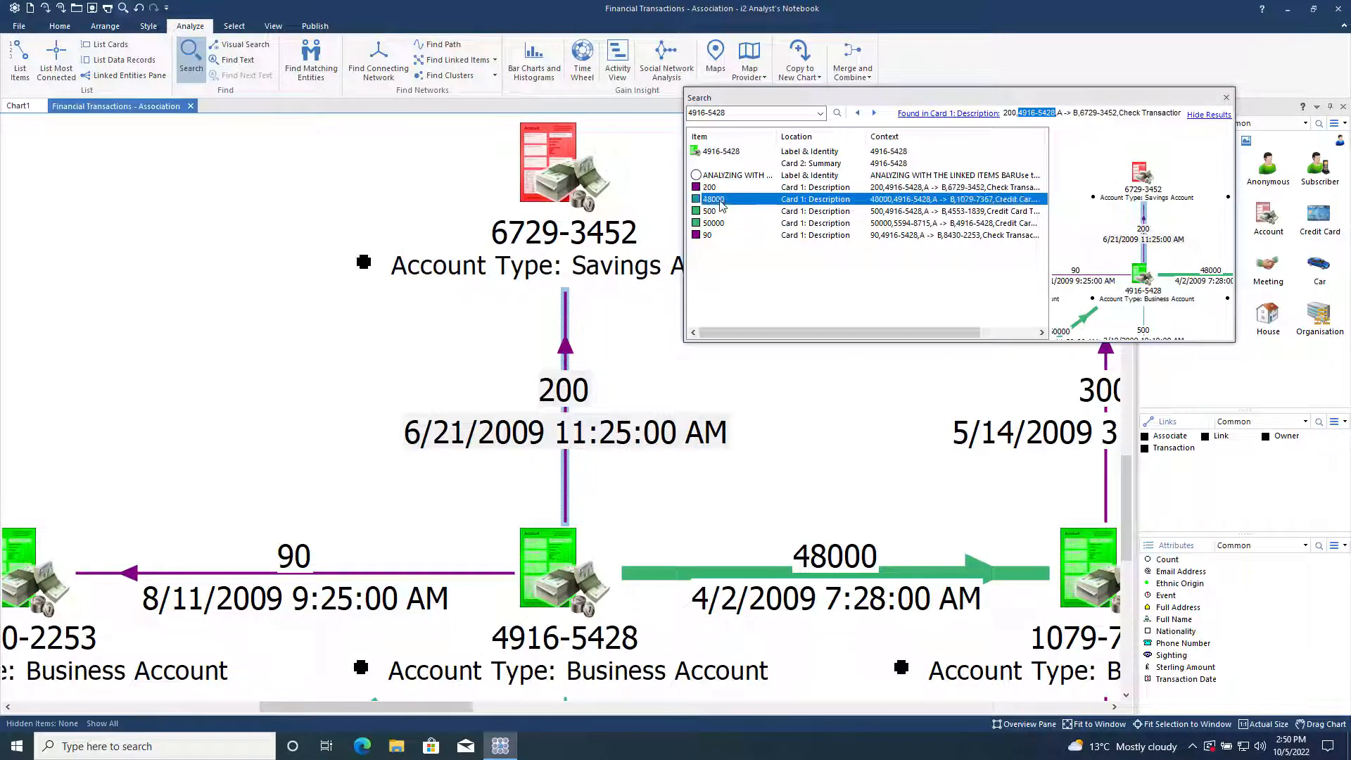
left_click(720, 201)
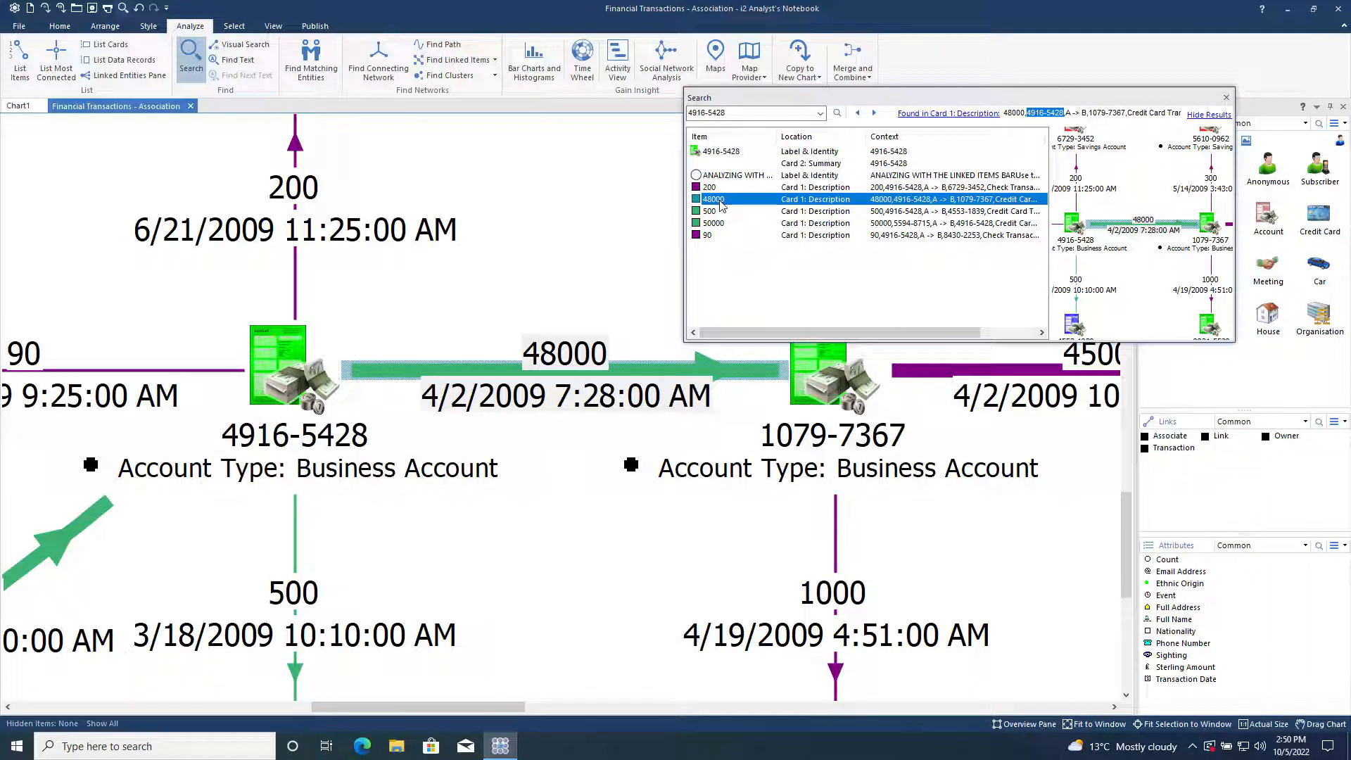
left_click(721, 214)
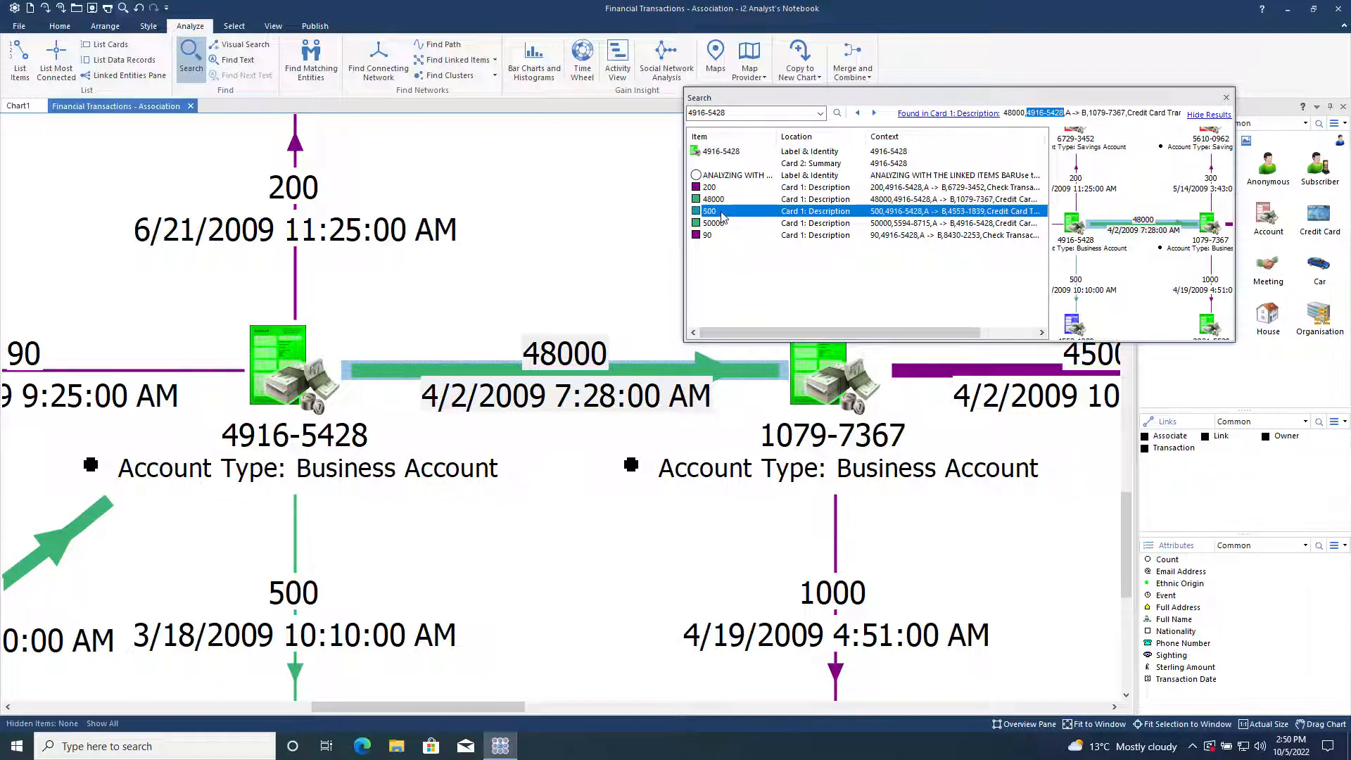
left_click(1226, 97)
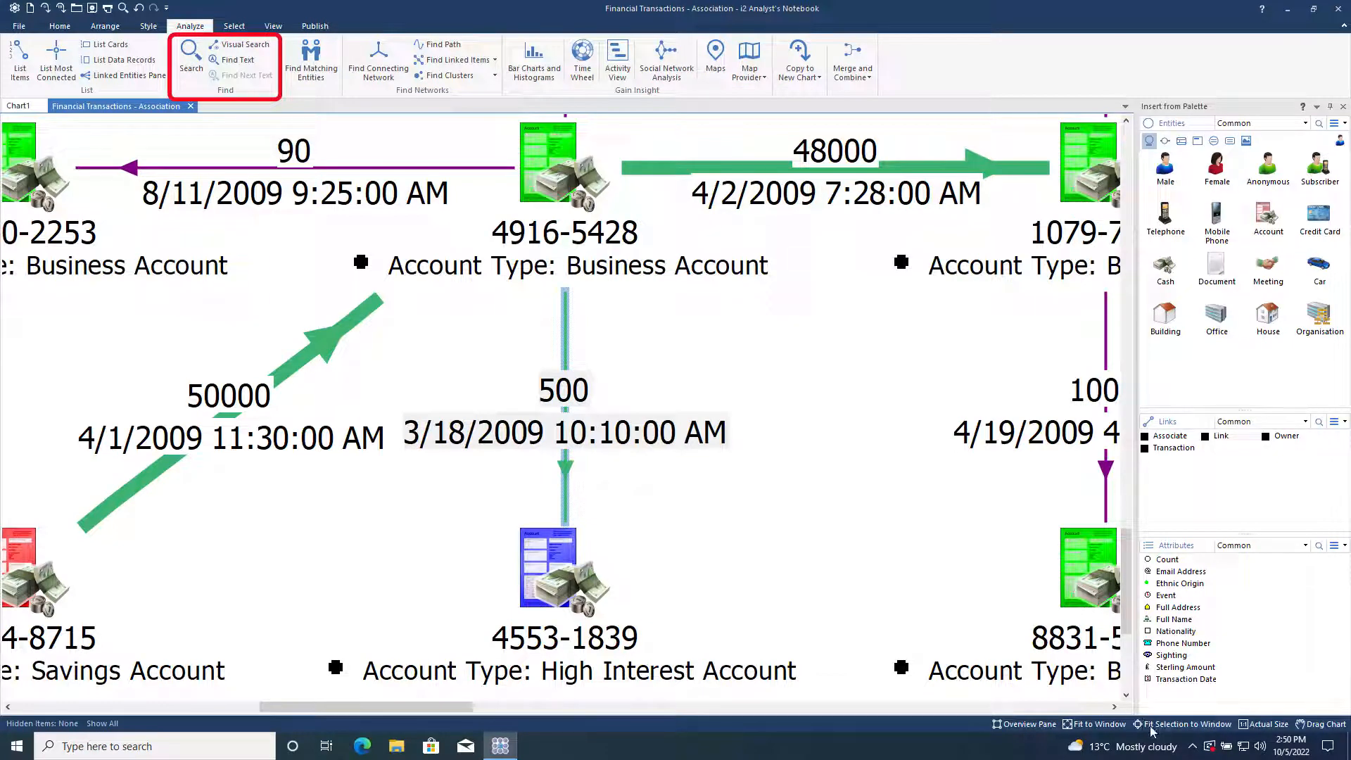
left_click(1101, 727)
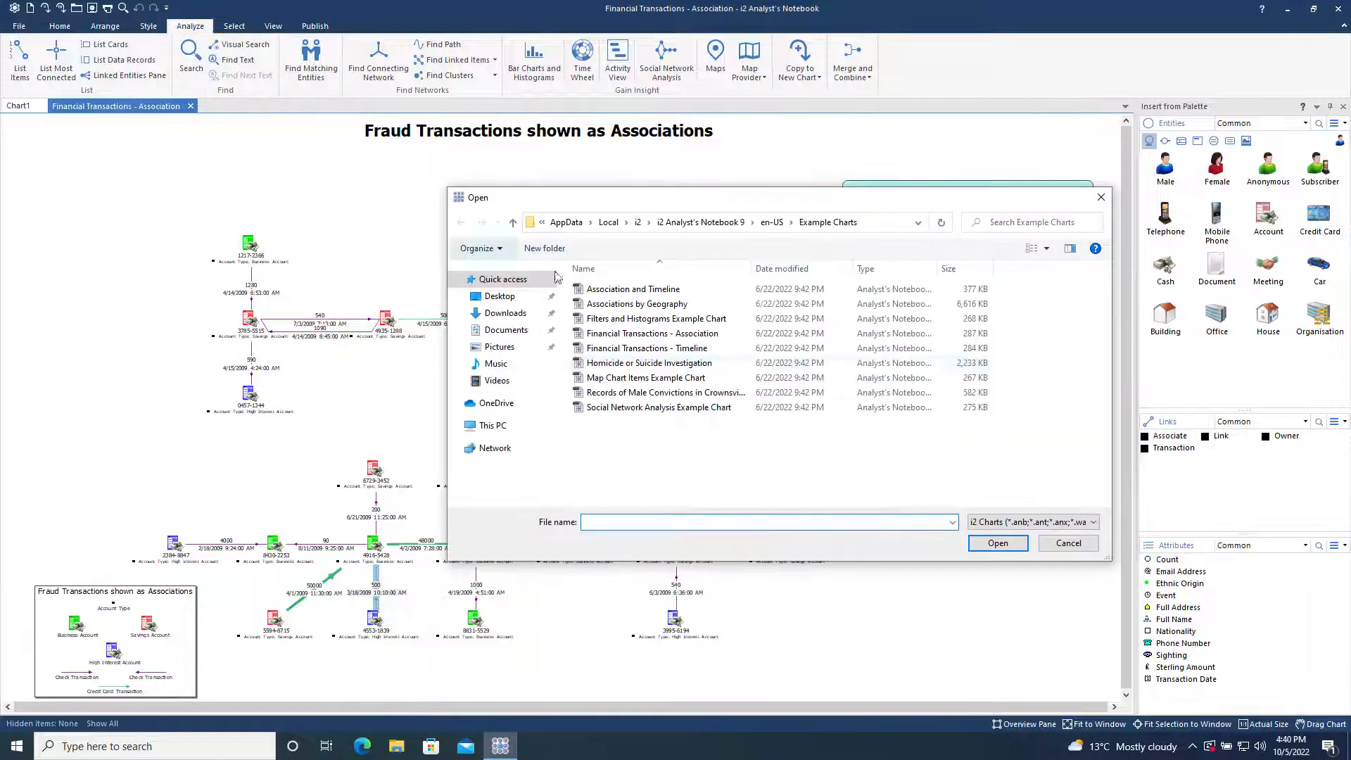
Open the example chart "Records of Male Convictions in Crownsville", accepting its cover sheet
left_click(665, 392)
left_click(998, 543)
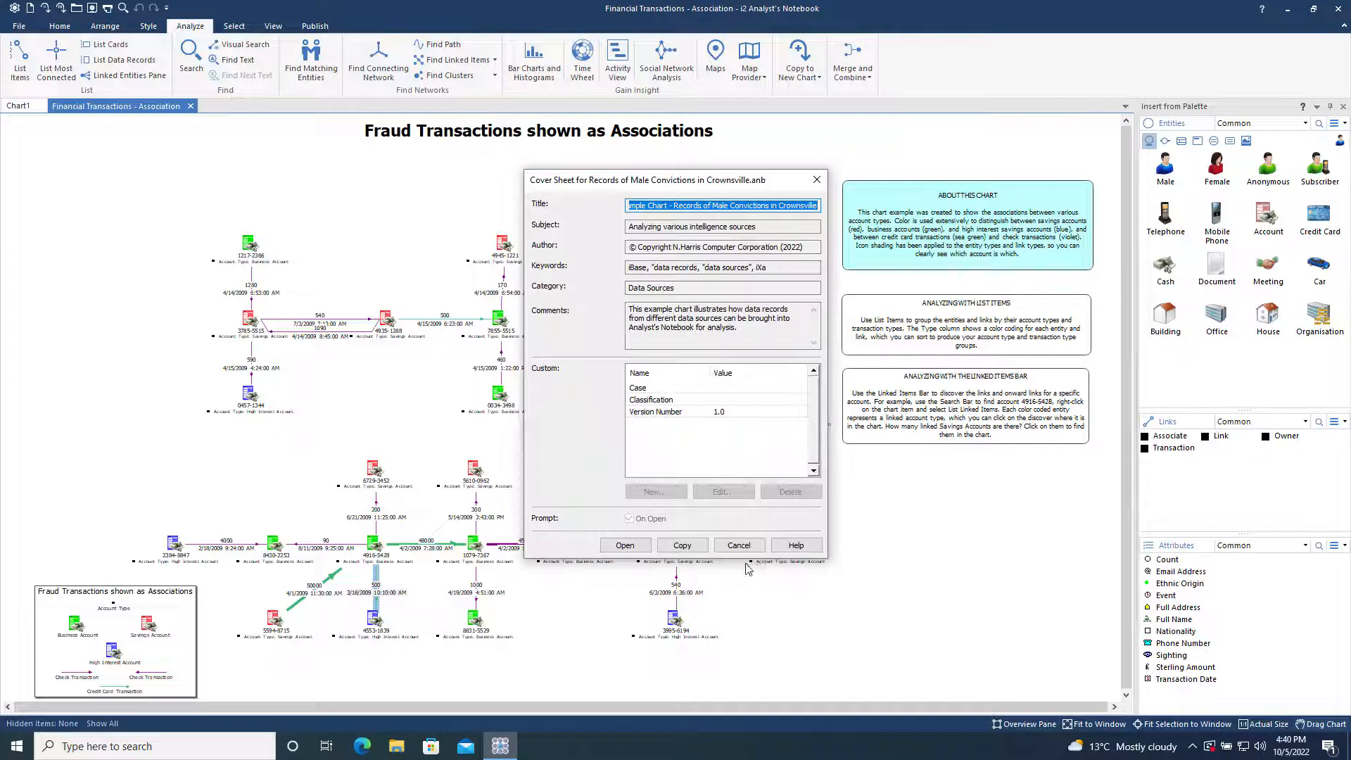
left_click(636, 546)
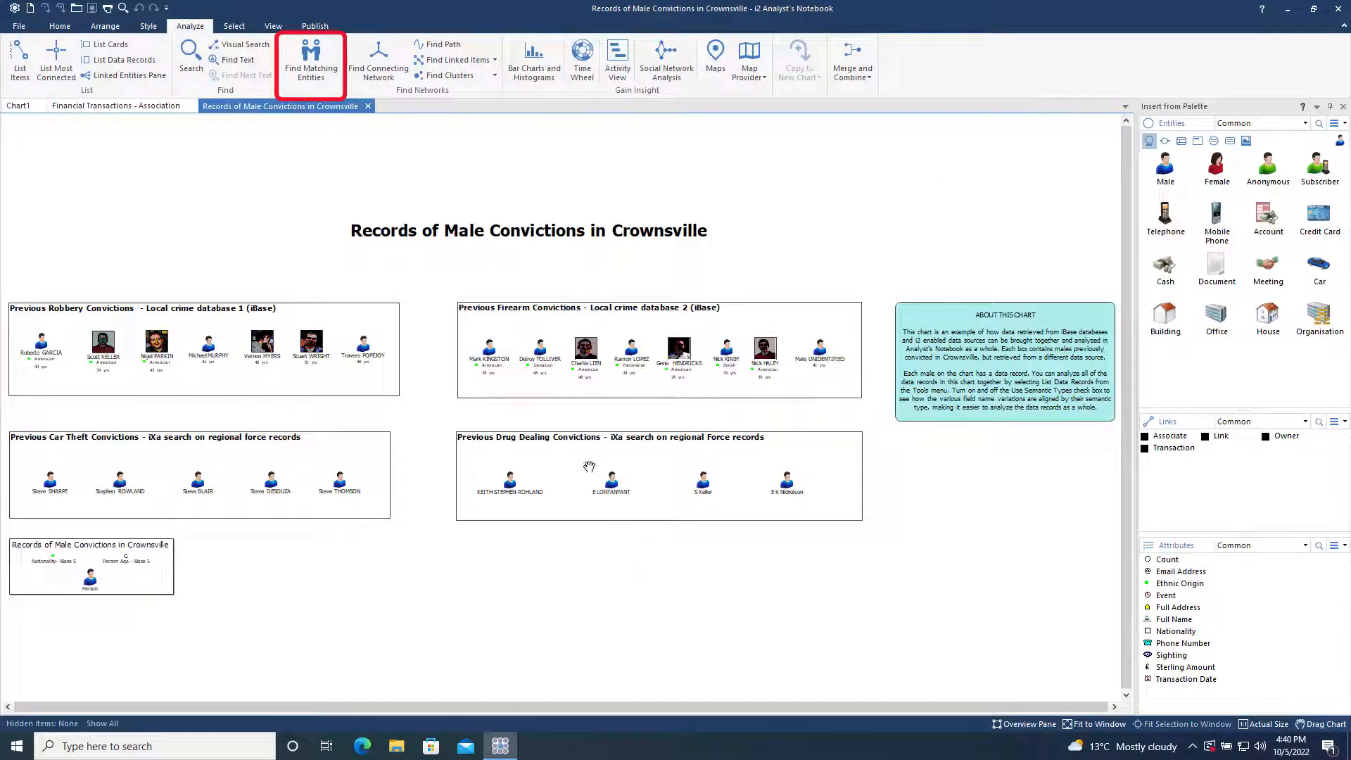
Run Find Matching Entities on the convictions chart with Smart Matching
left_click(326, 85)
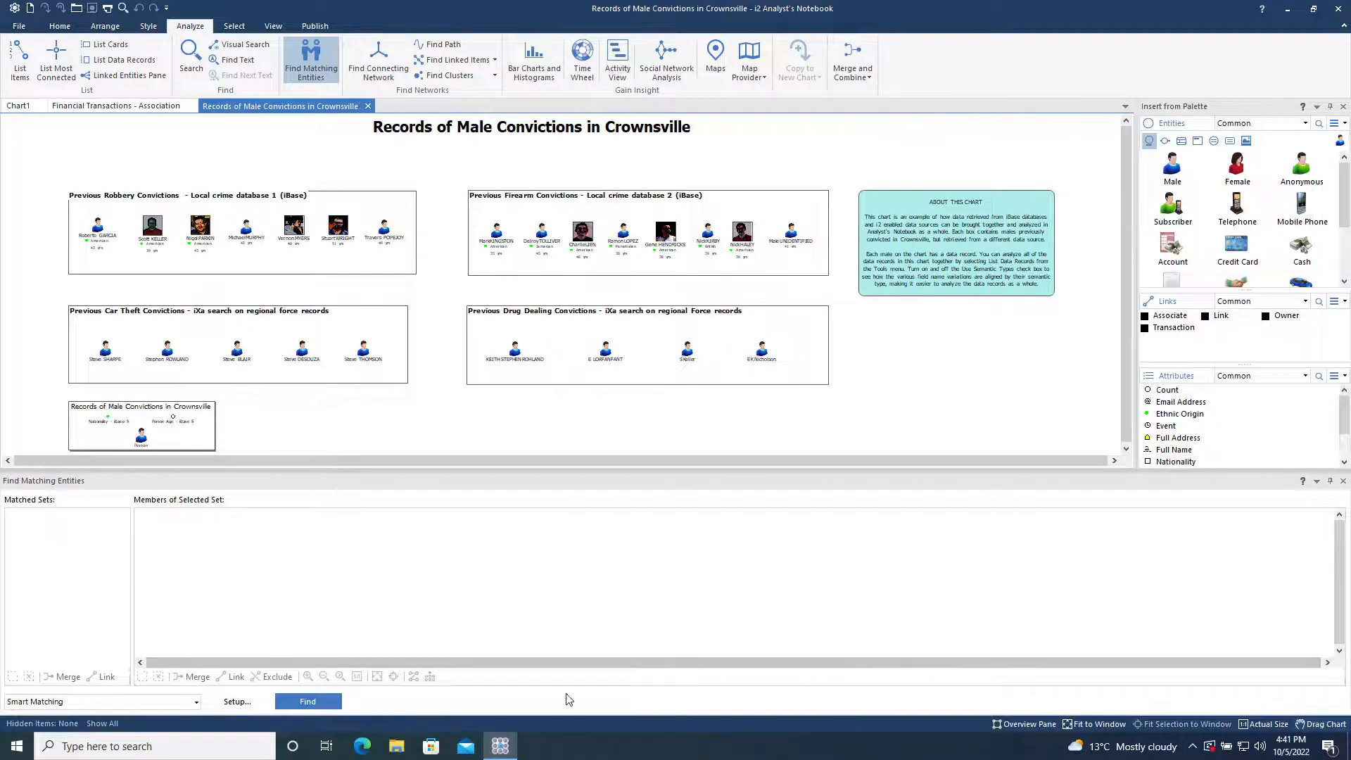
left_click(317, 700)
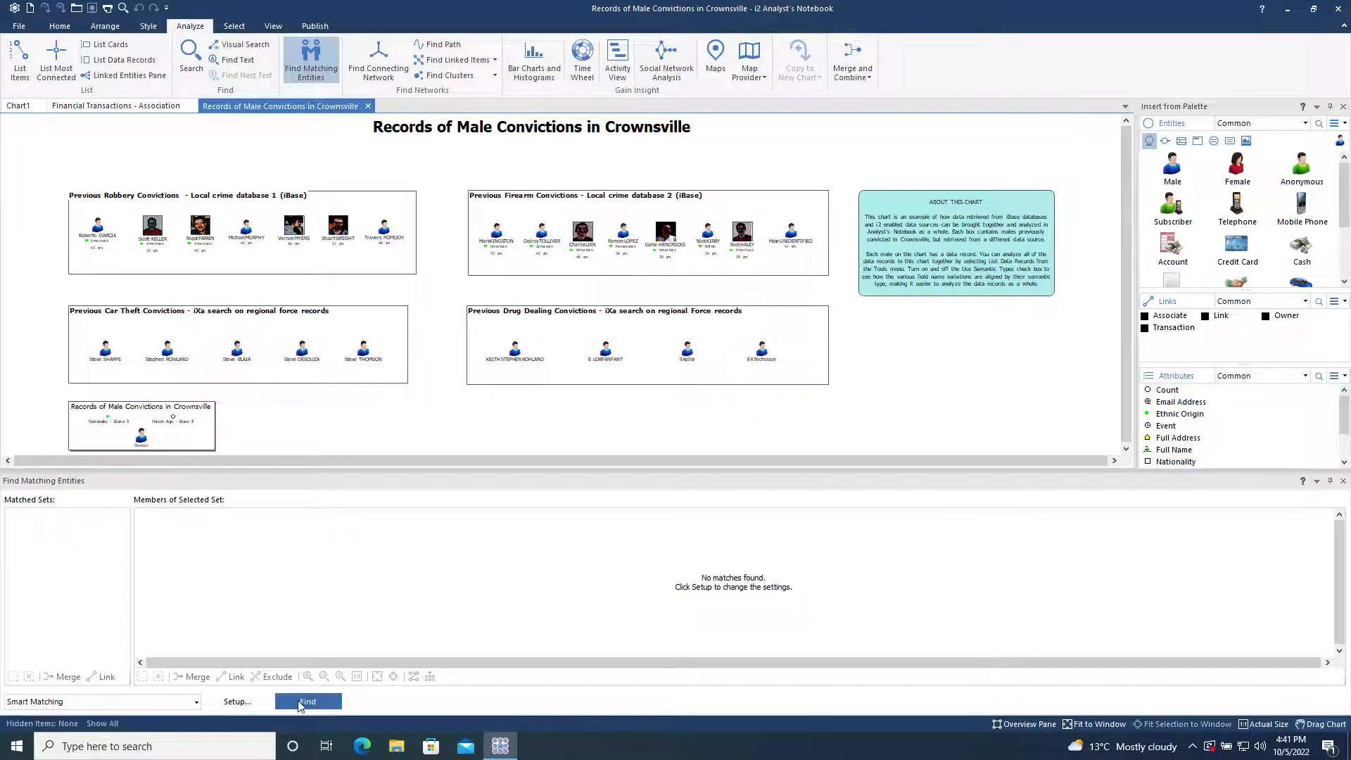
Lower the Smart Matching threshold to 5 and run the matching entities search again
left_click(248, 705)
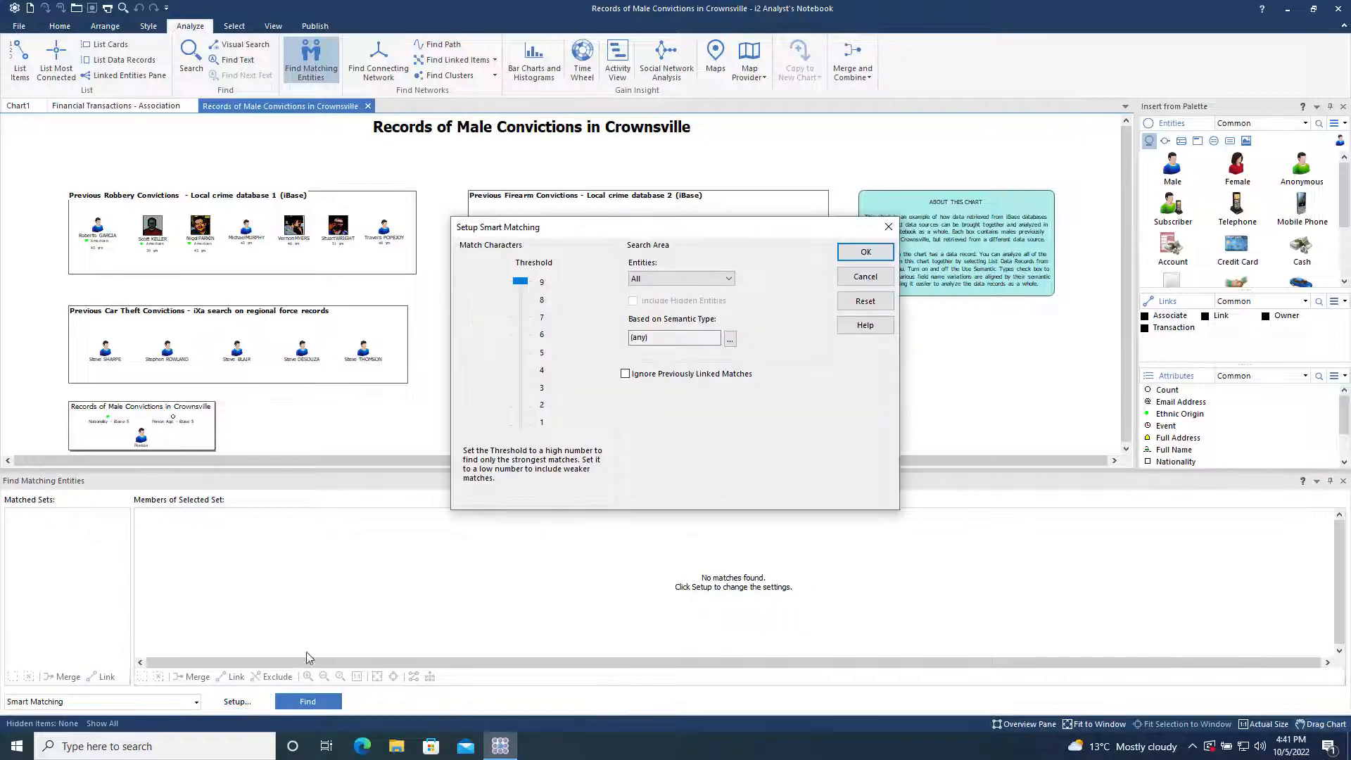
left_click_drag(520, 281, 519, 353)
left_click(850, 255)
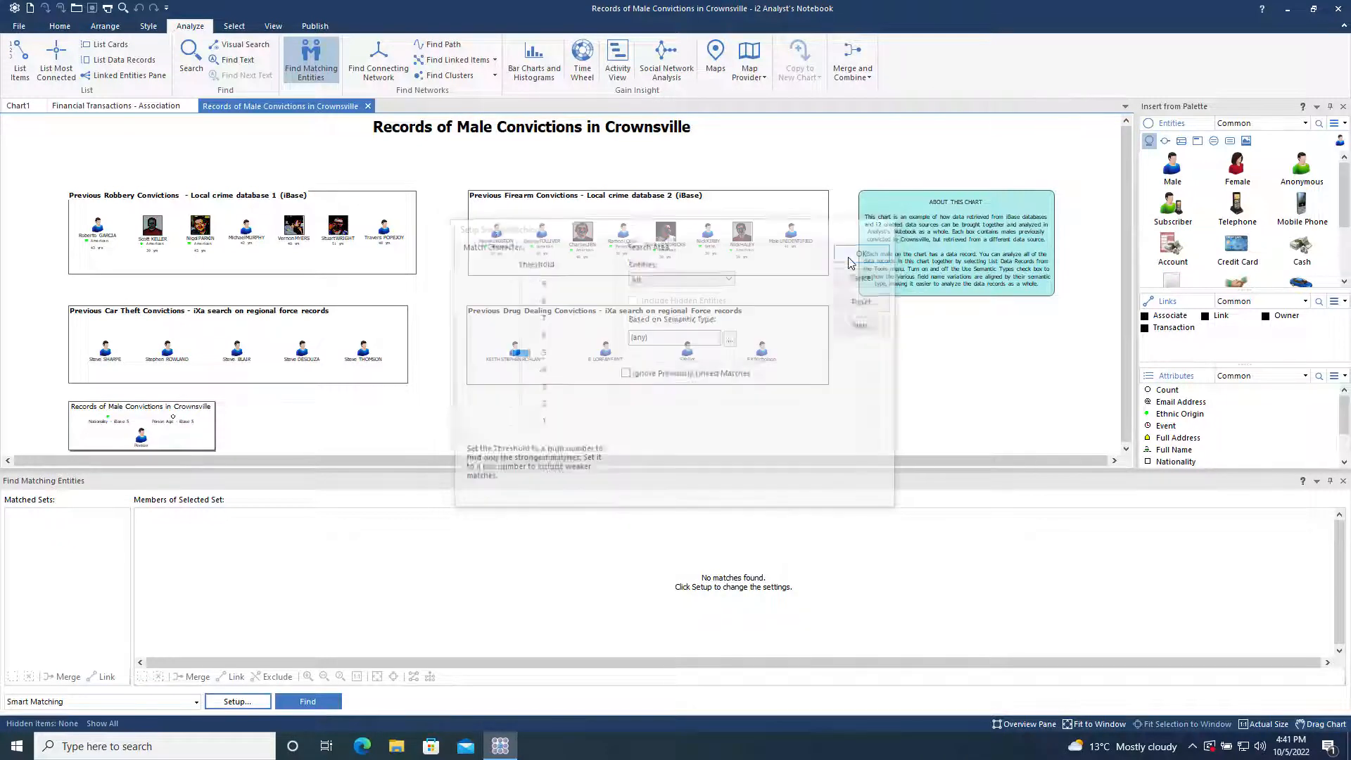
left_click(323, 702)
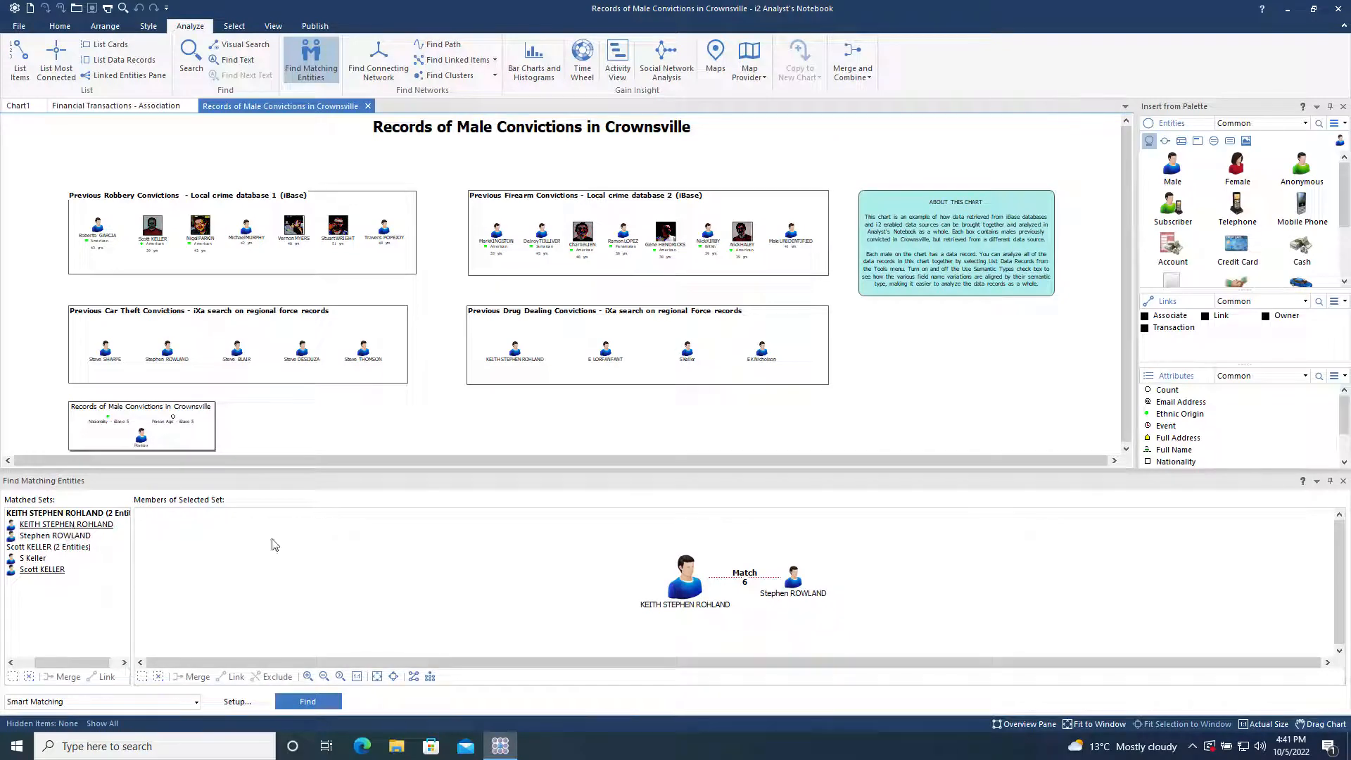
Locate both members of the first matched set and the first member of the second set on the chart
left_click(686, 582)
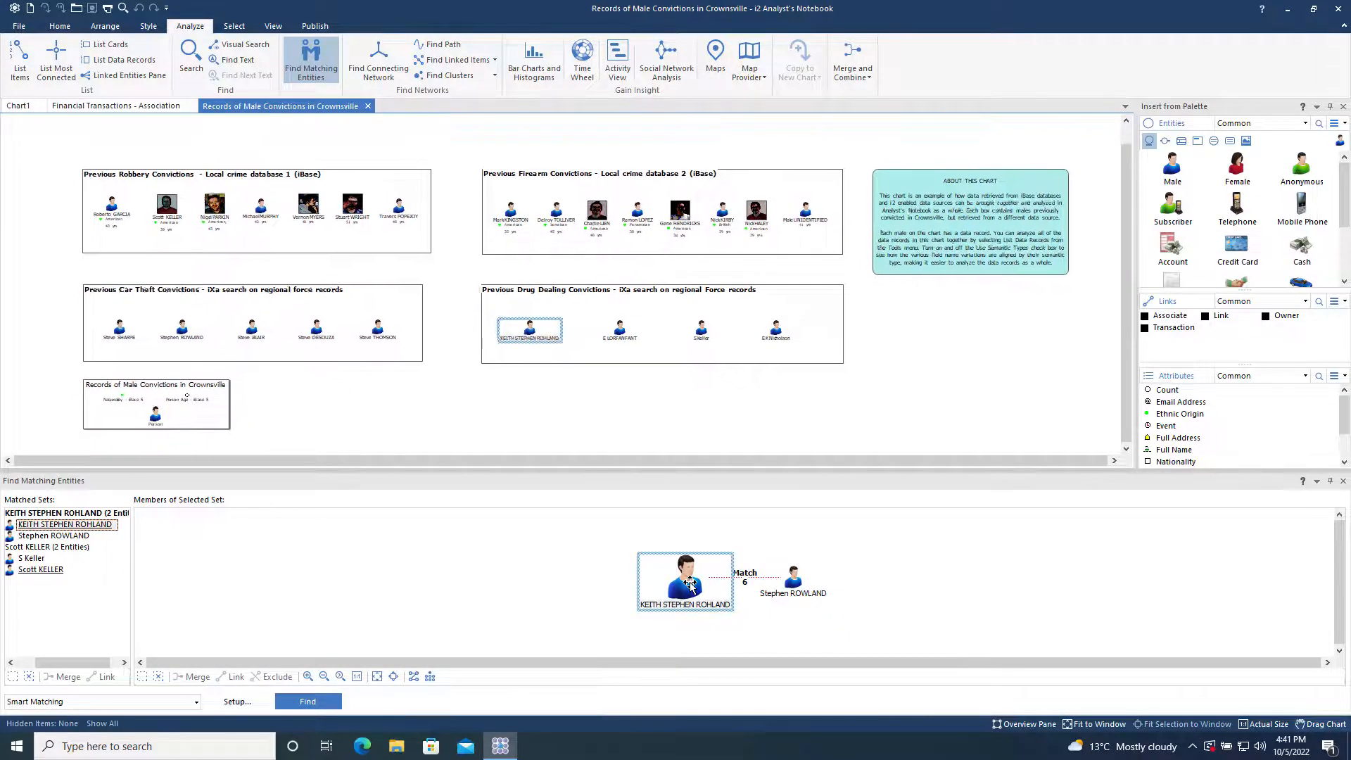
left_click(793, 596)
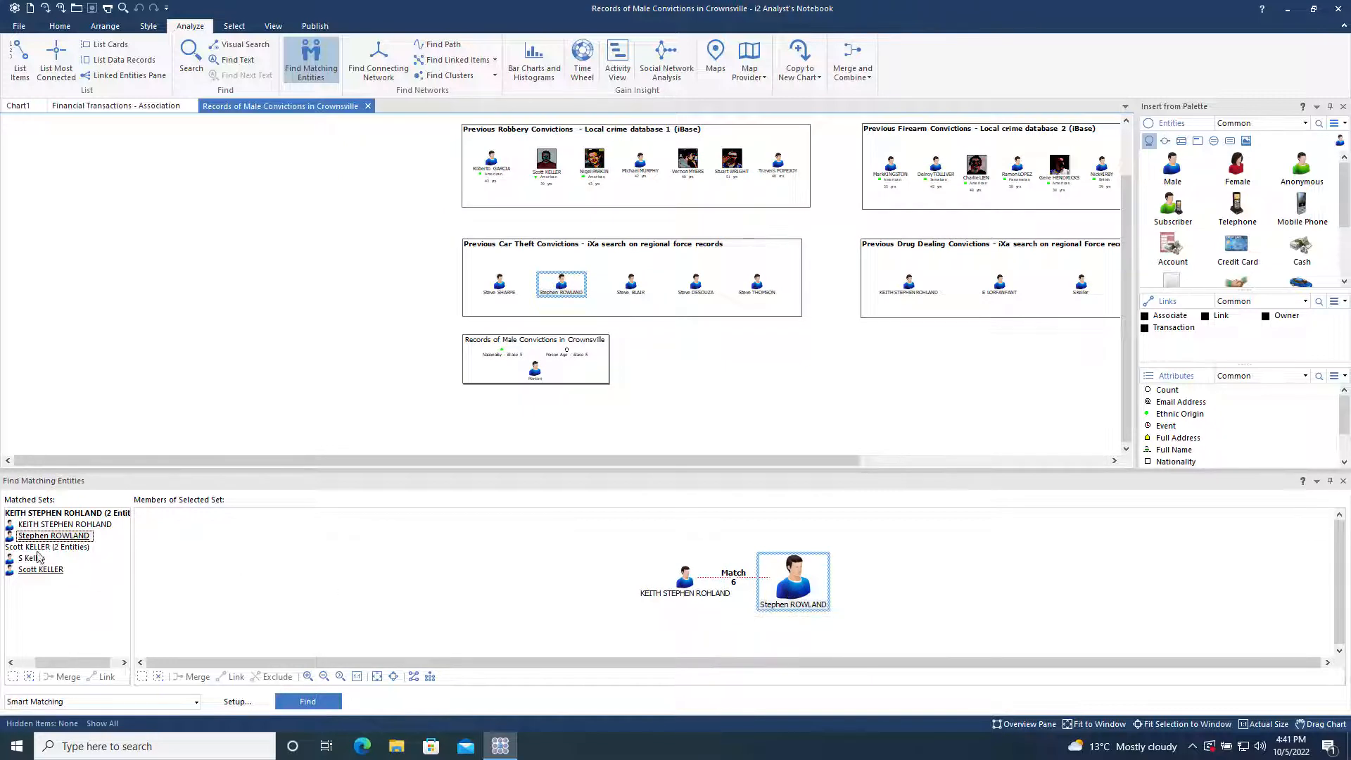
left_click(35, 559)
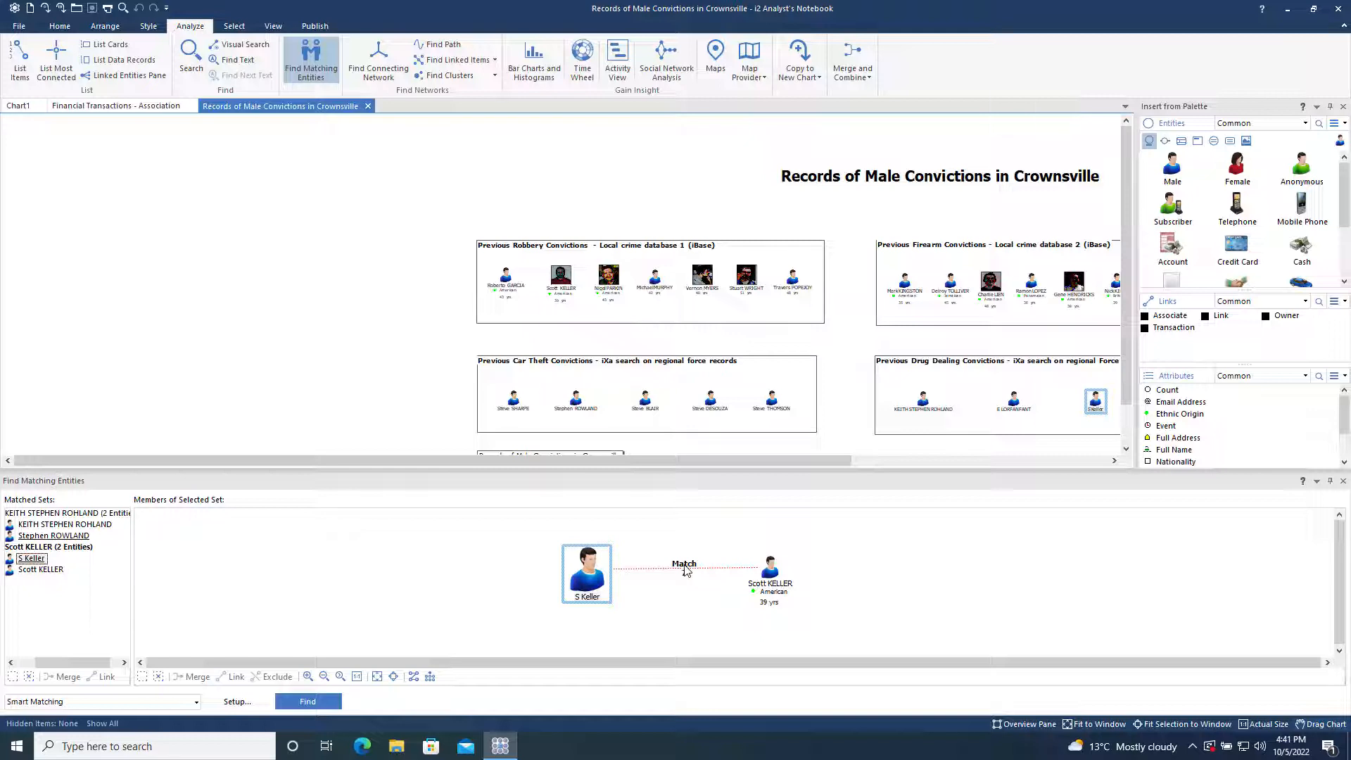
Open the match link of the second set and read its description of the matching criteria
left_click(685, 568)
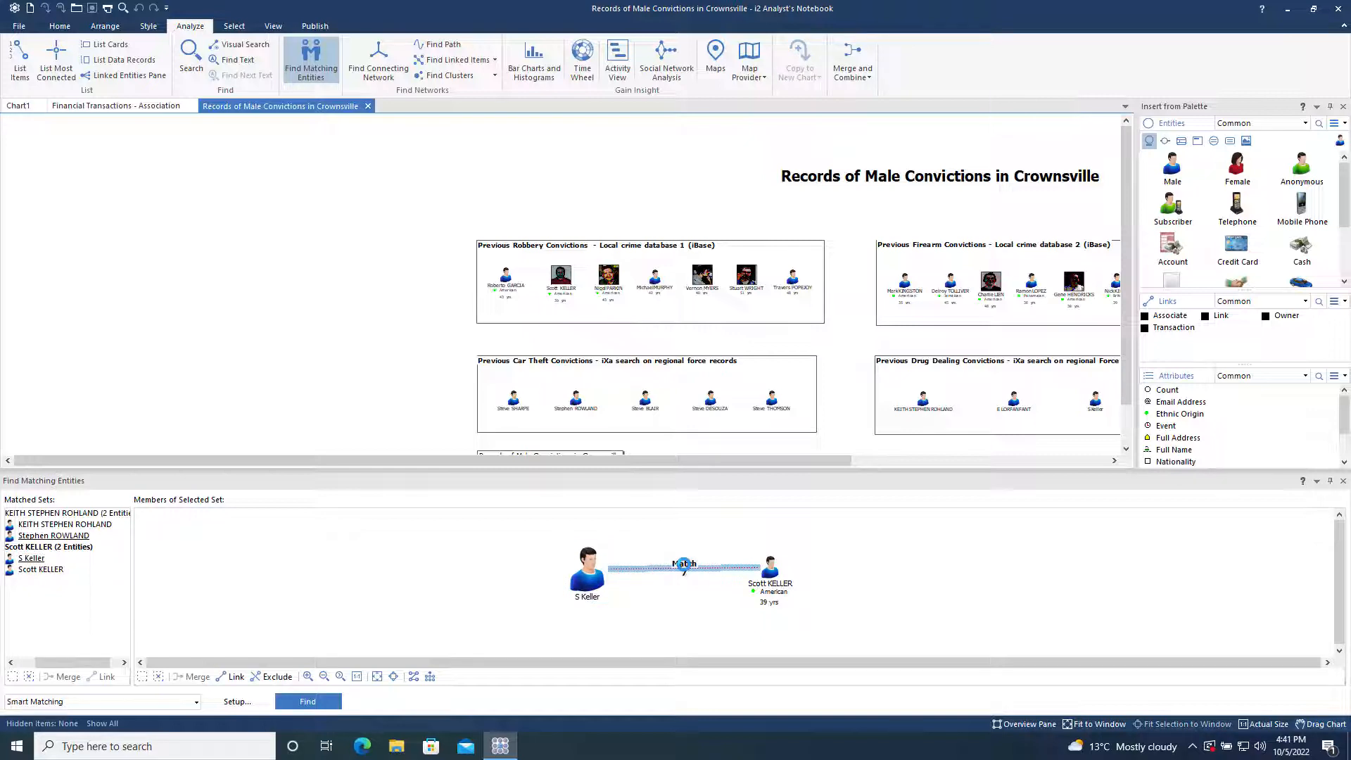
double_click(685, 567)
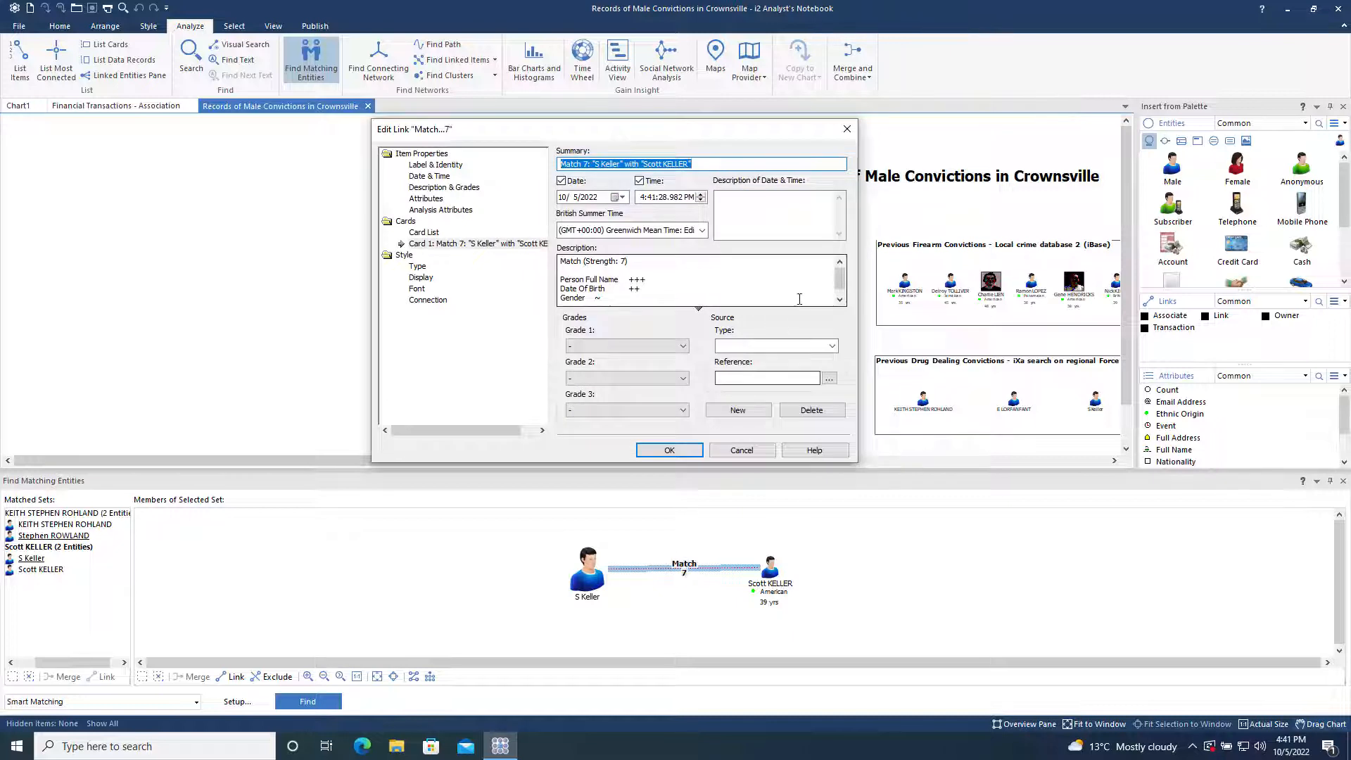
left_click(840, 300)
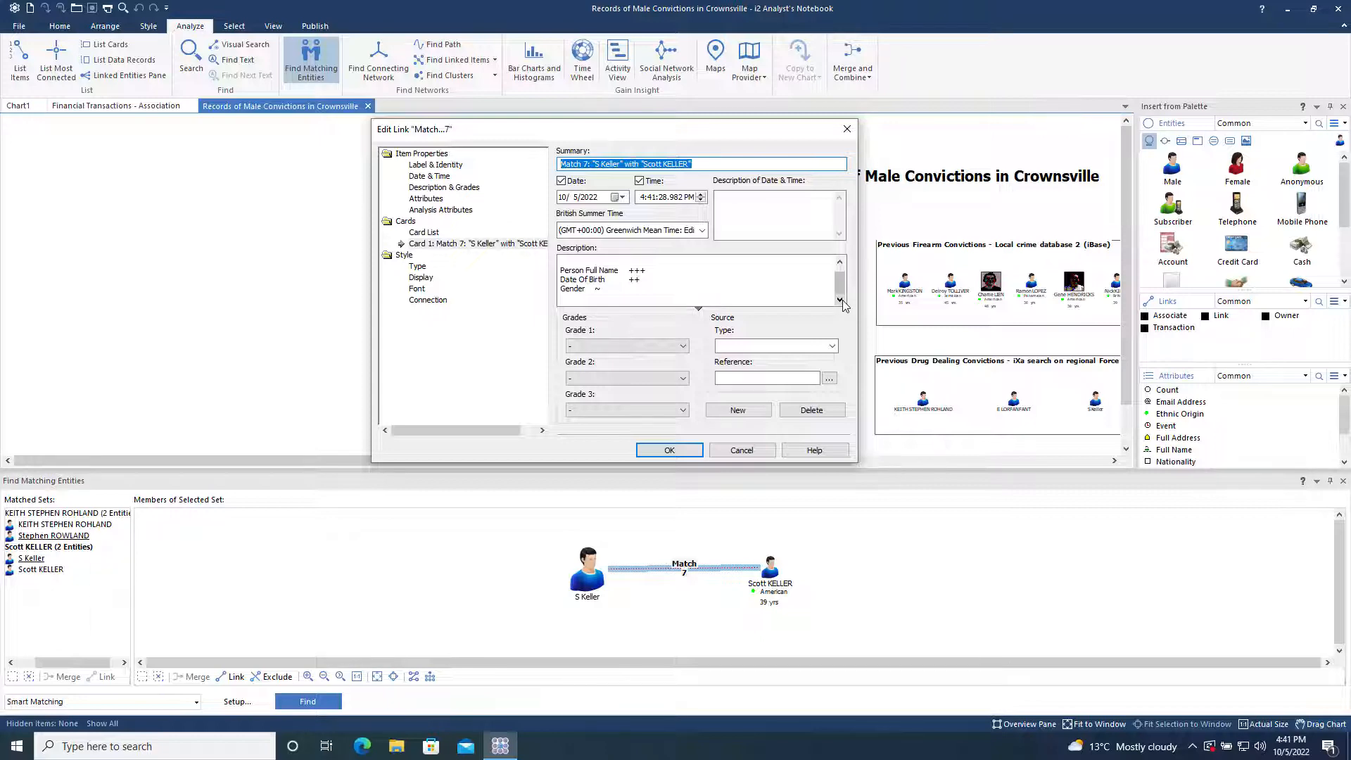
Add a Male entity below the About This Chart box and enter the person's full name, date of birth and national identifier
left_click_drag(1175, 168, 951, 345)
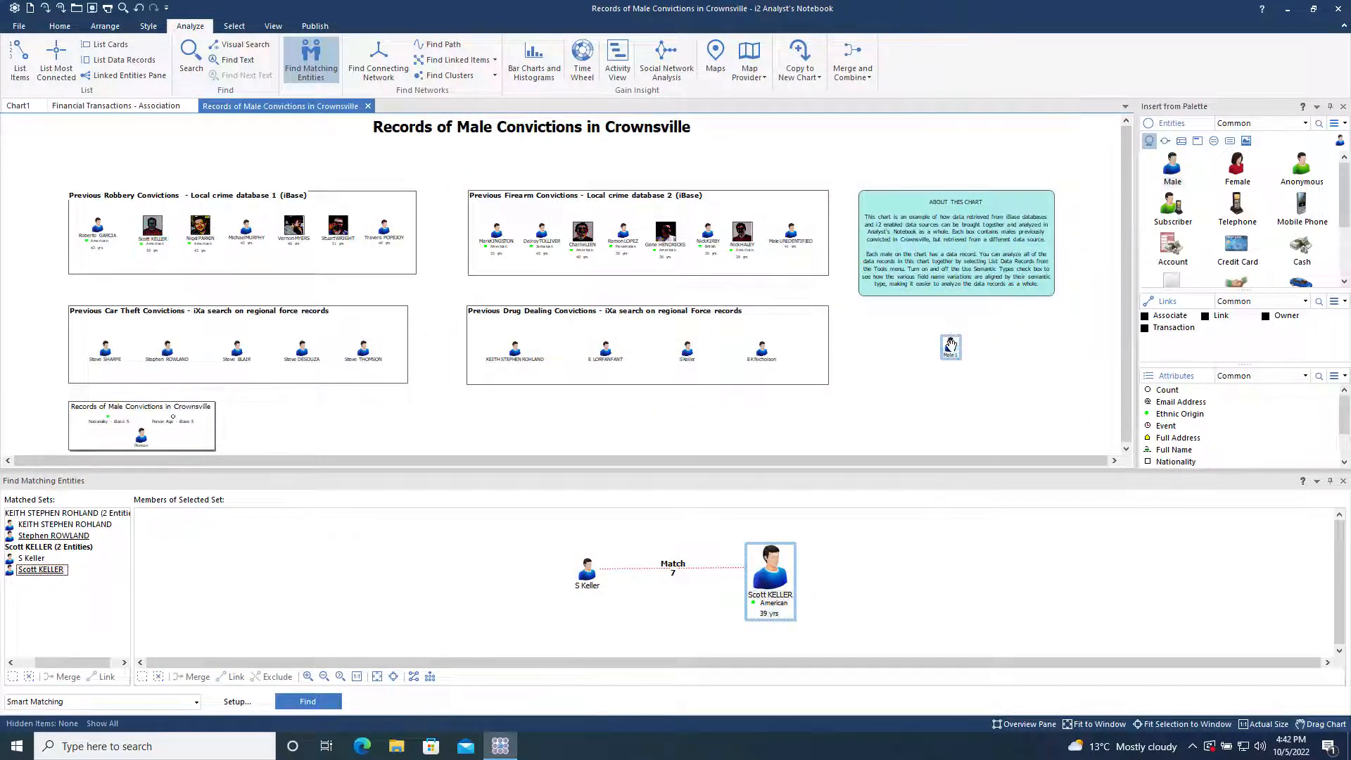
double_click(951, 345)
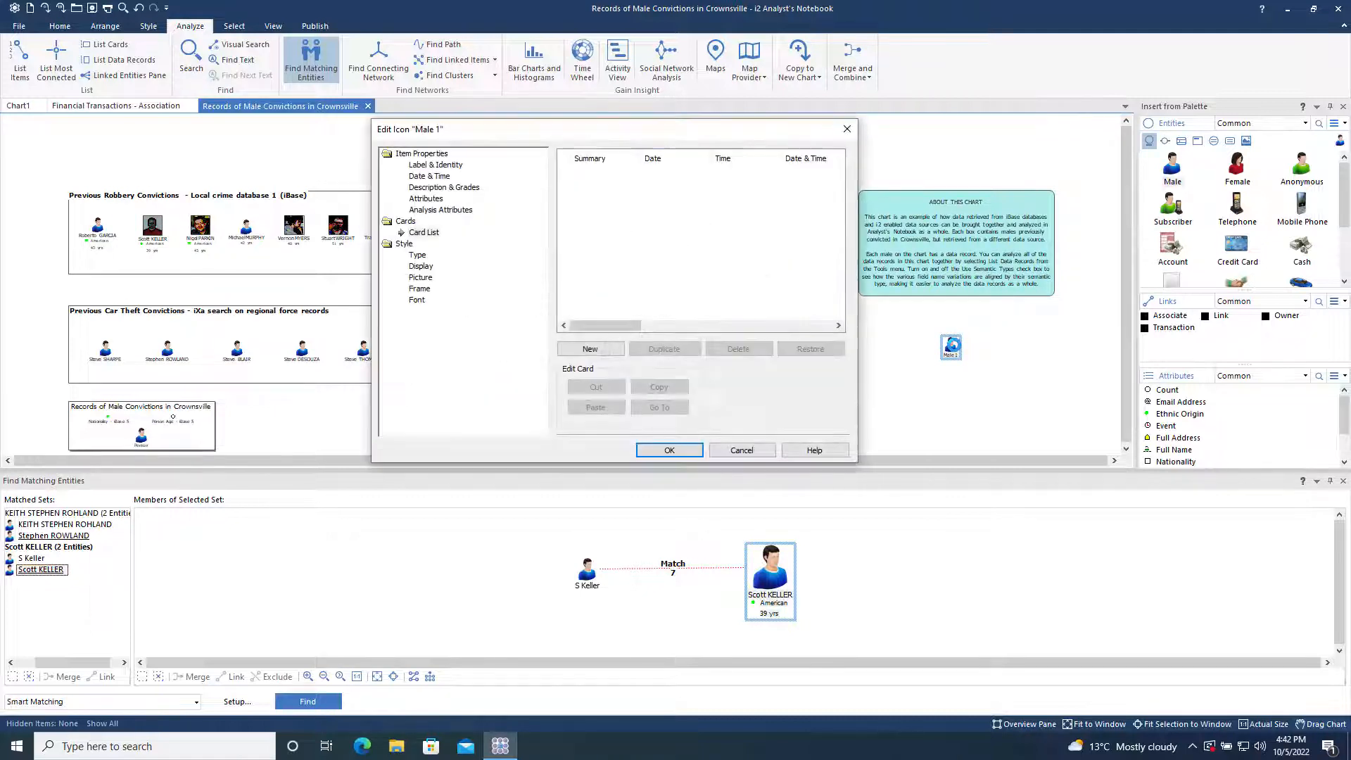
left_click(458, 168)
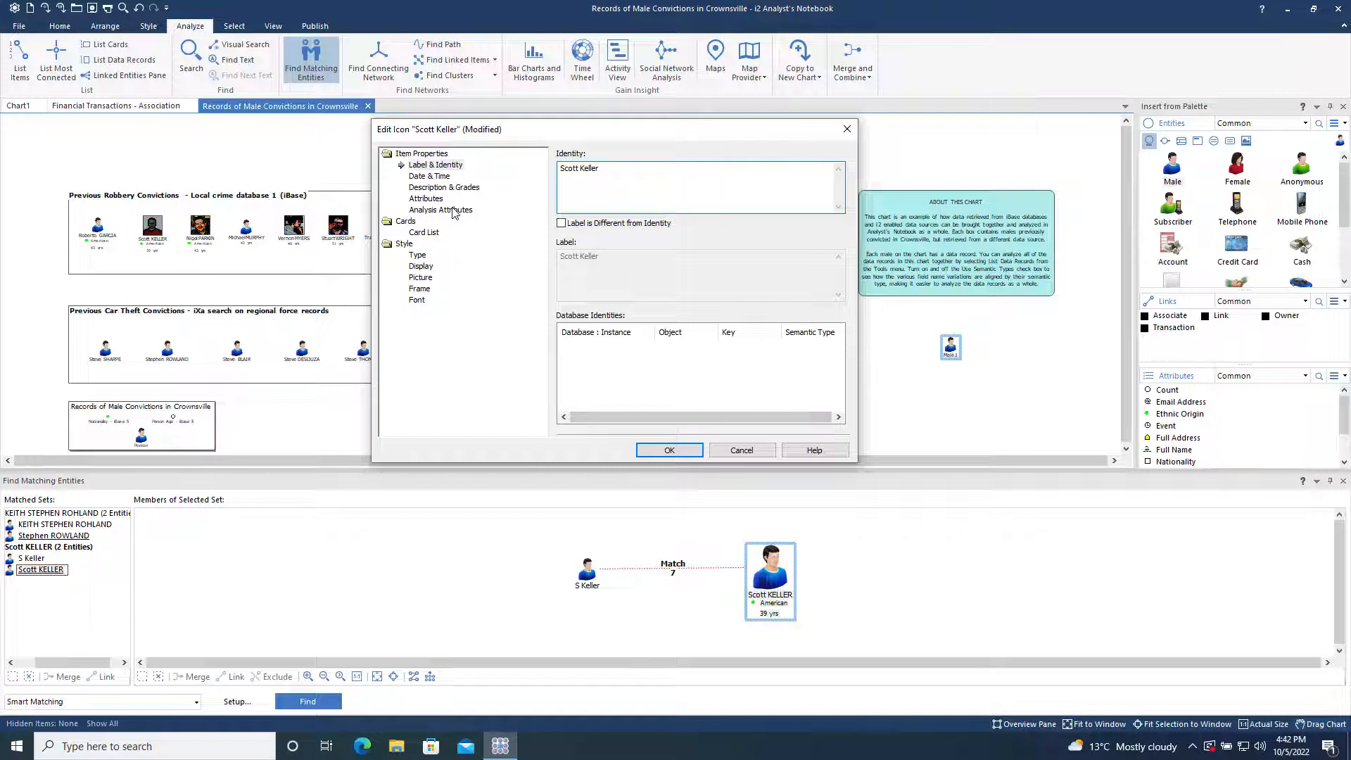
left_click(428, 198)
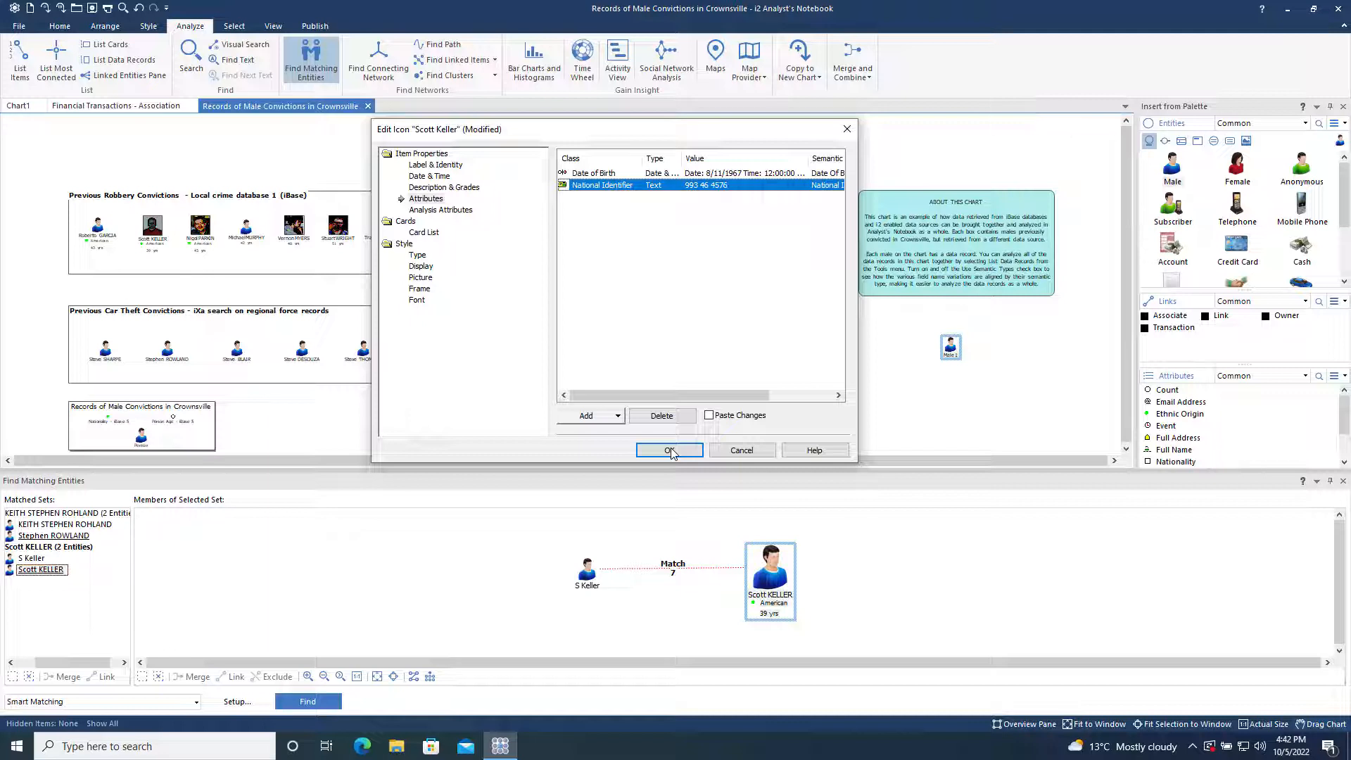
left_click(671, 451)
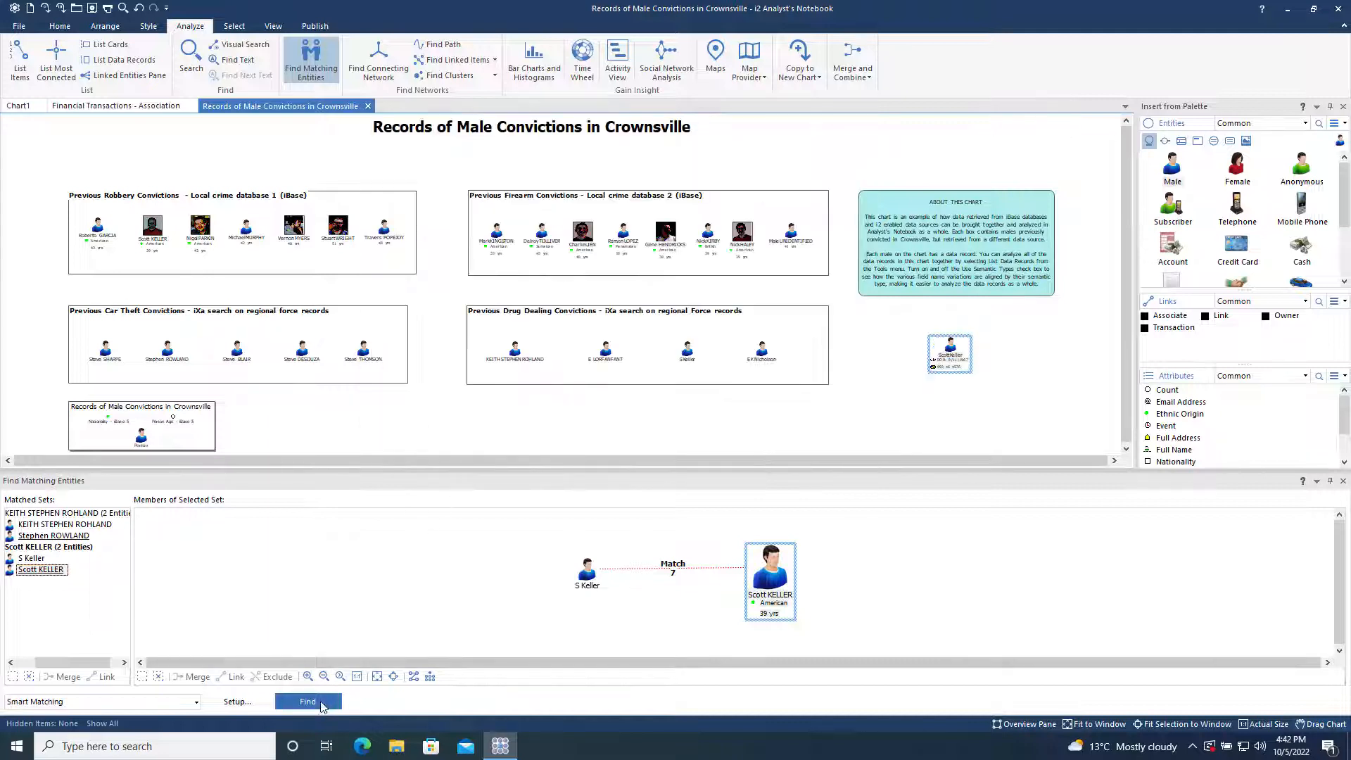
Rerun Smart Matching, show the three-entity matched set and move its members apart
left_click(323, 702)
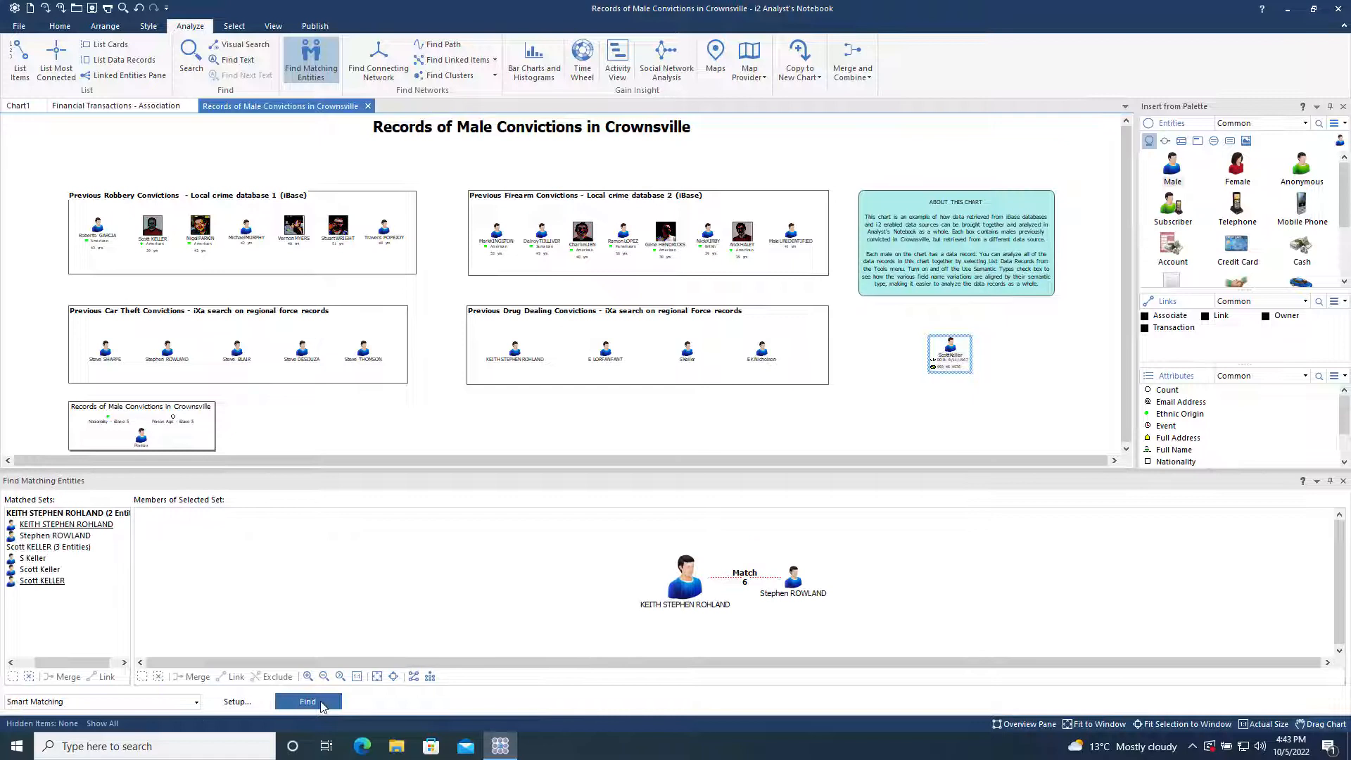
left_click(60, 547)
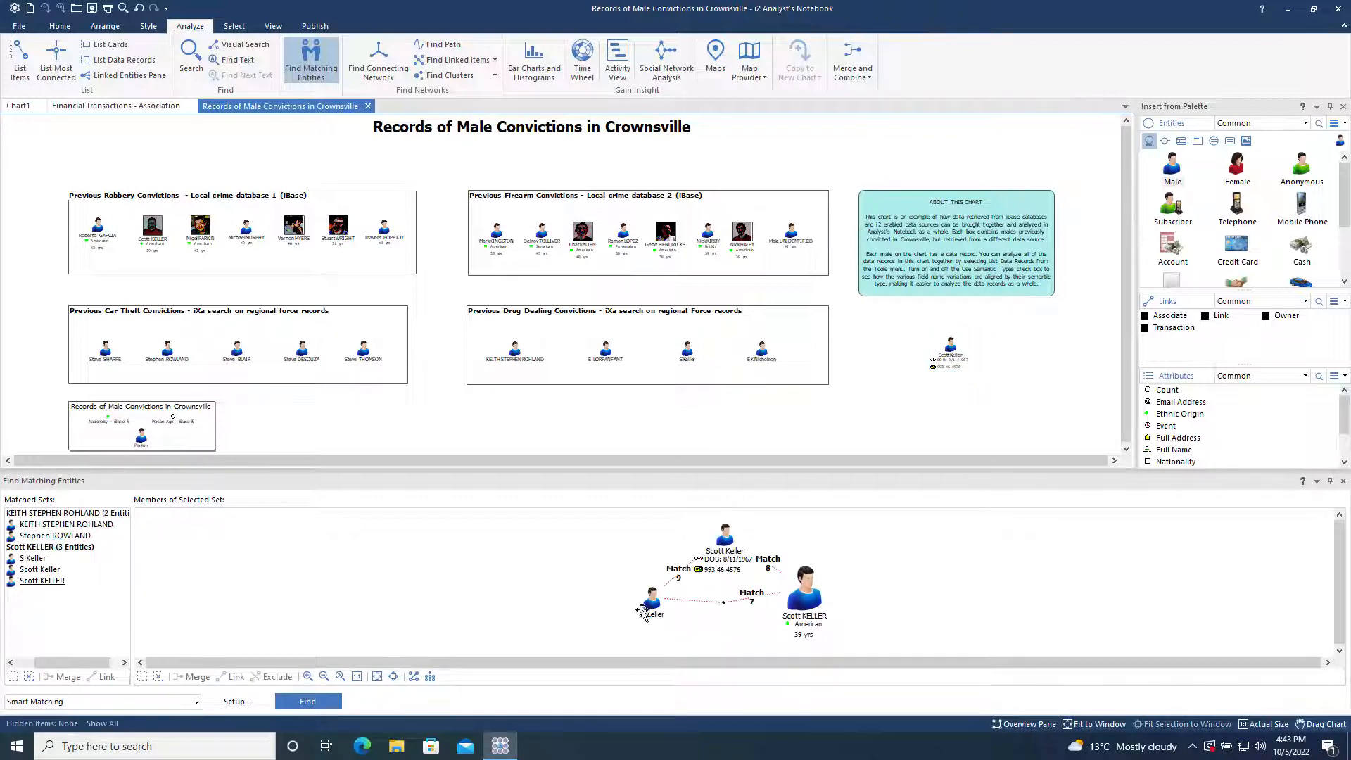
left_click_drag(652, 598, 420, 587)
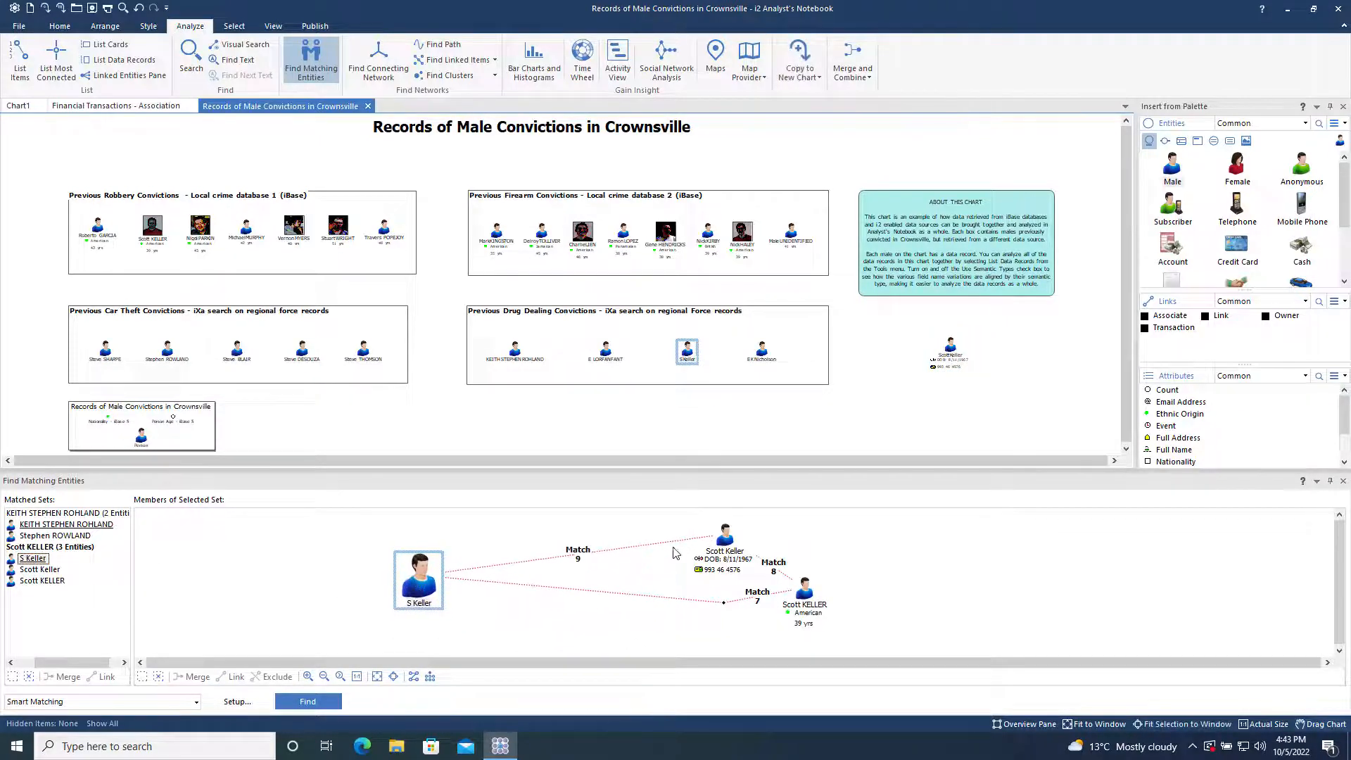
mouse_move(717, 539)
left_mouse_down()
mouse_move(757, 532)
mouse_move(701, 538)
left_mouse_up()
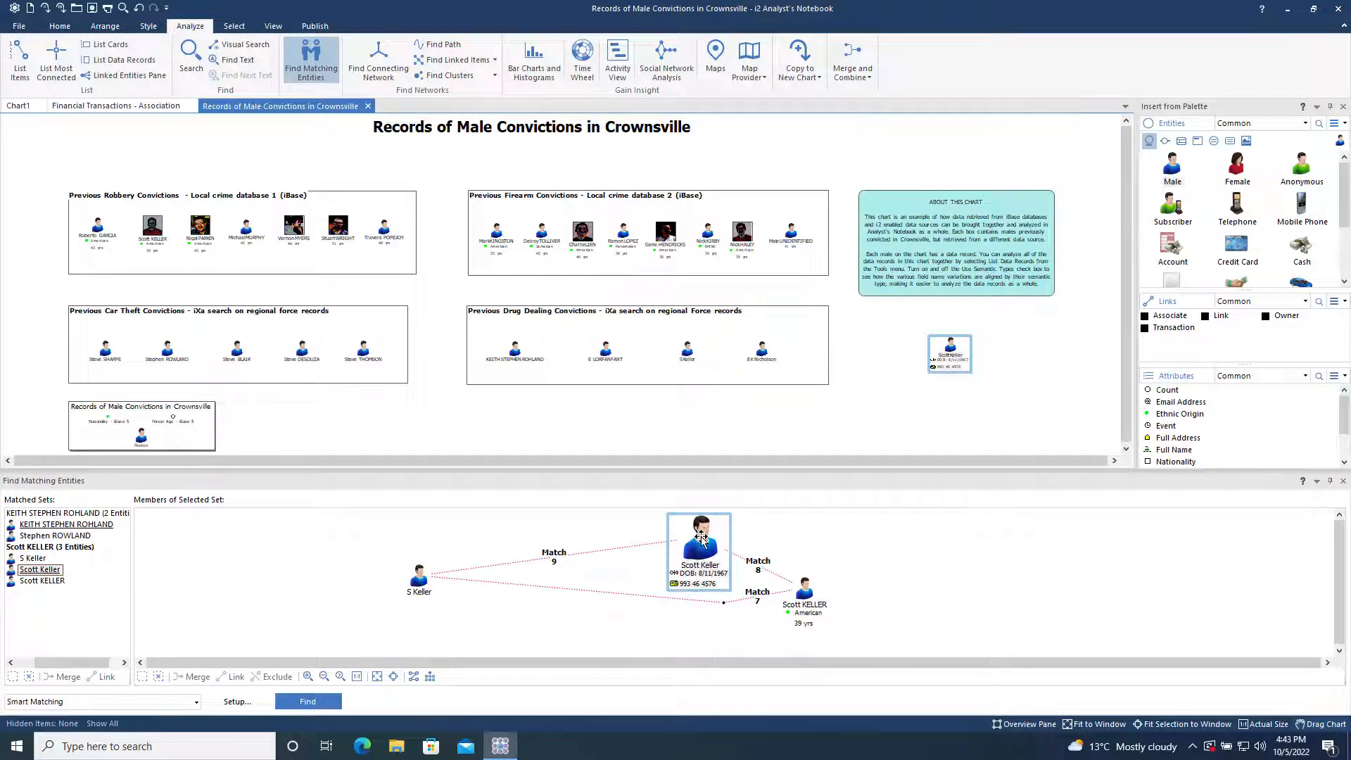
Read the match criteria in the description of the strength 9 match link and close it without changes
left_click(555, 556)
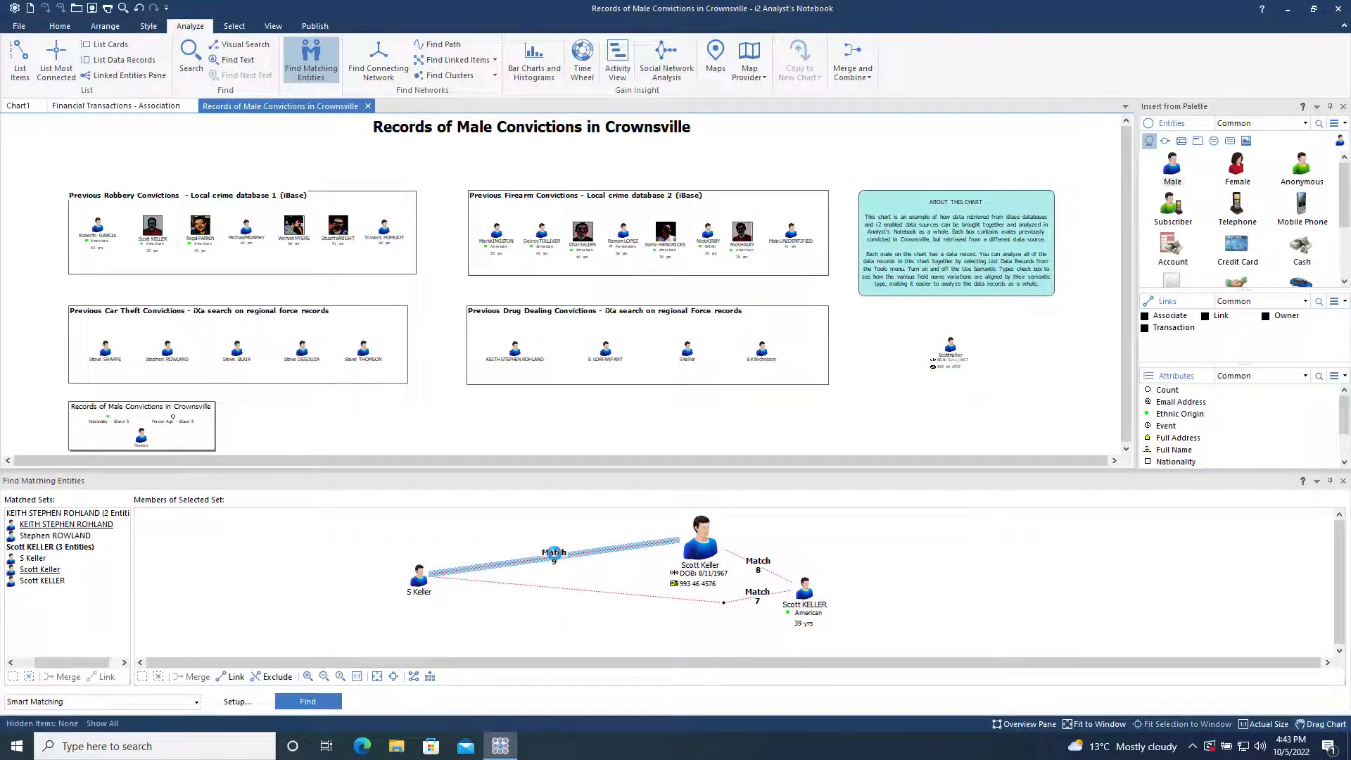
double_click(553, 552)
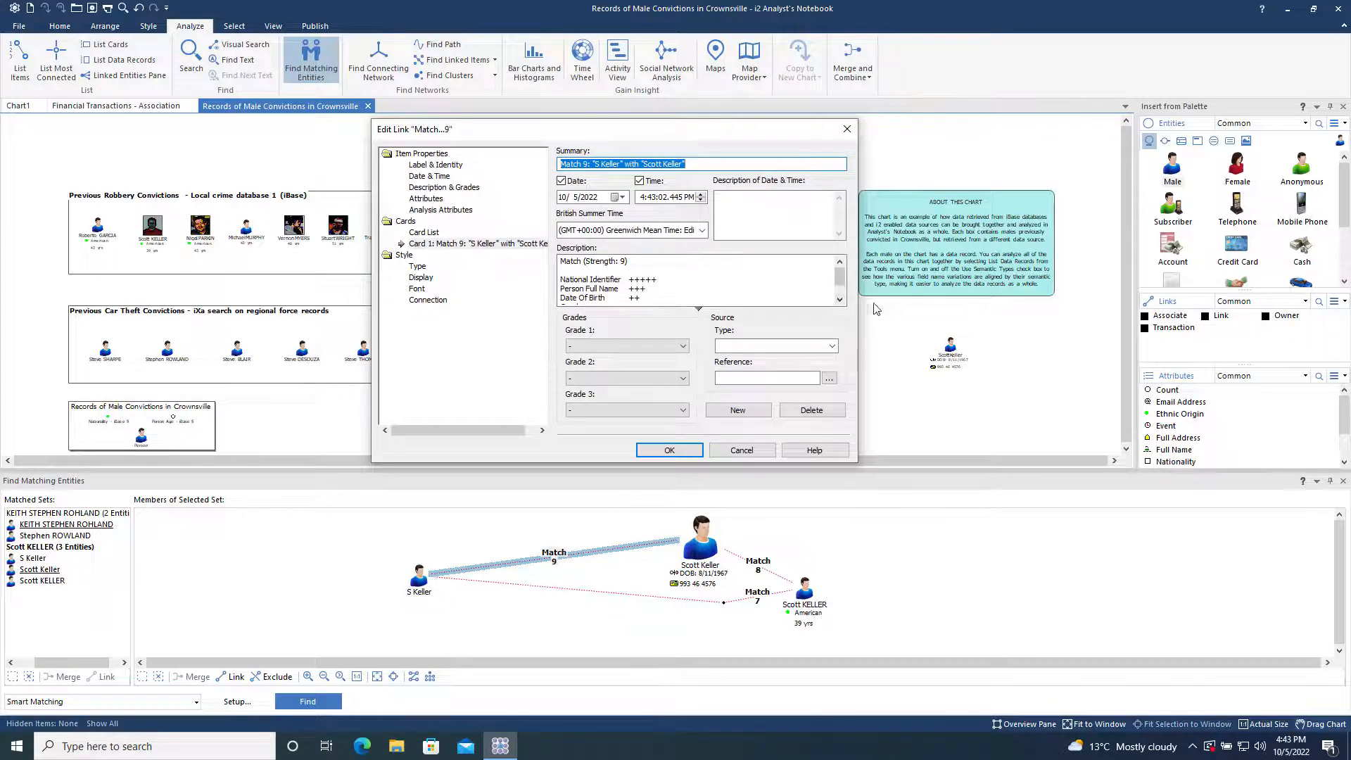
left_click(842, 301)
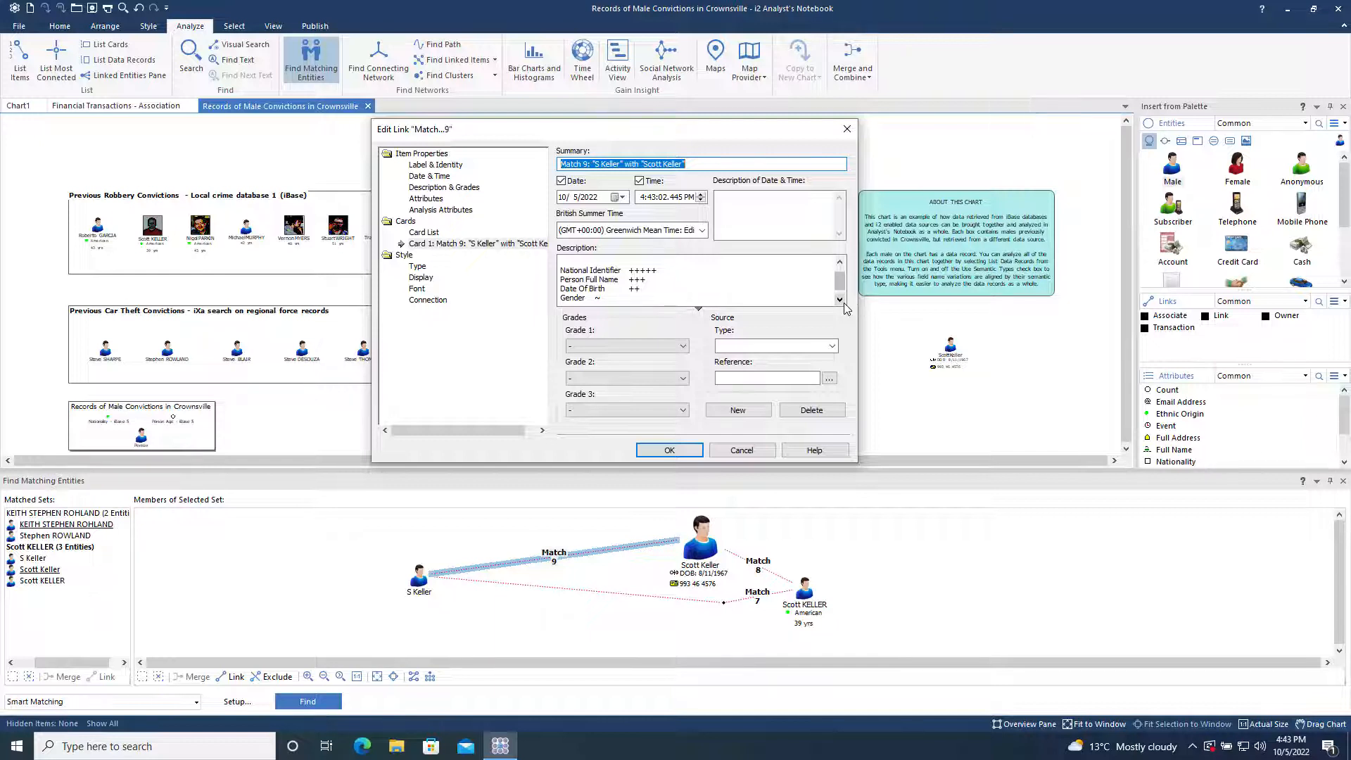
left_click(742, 450)
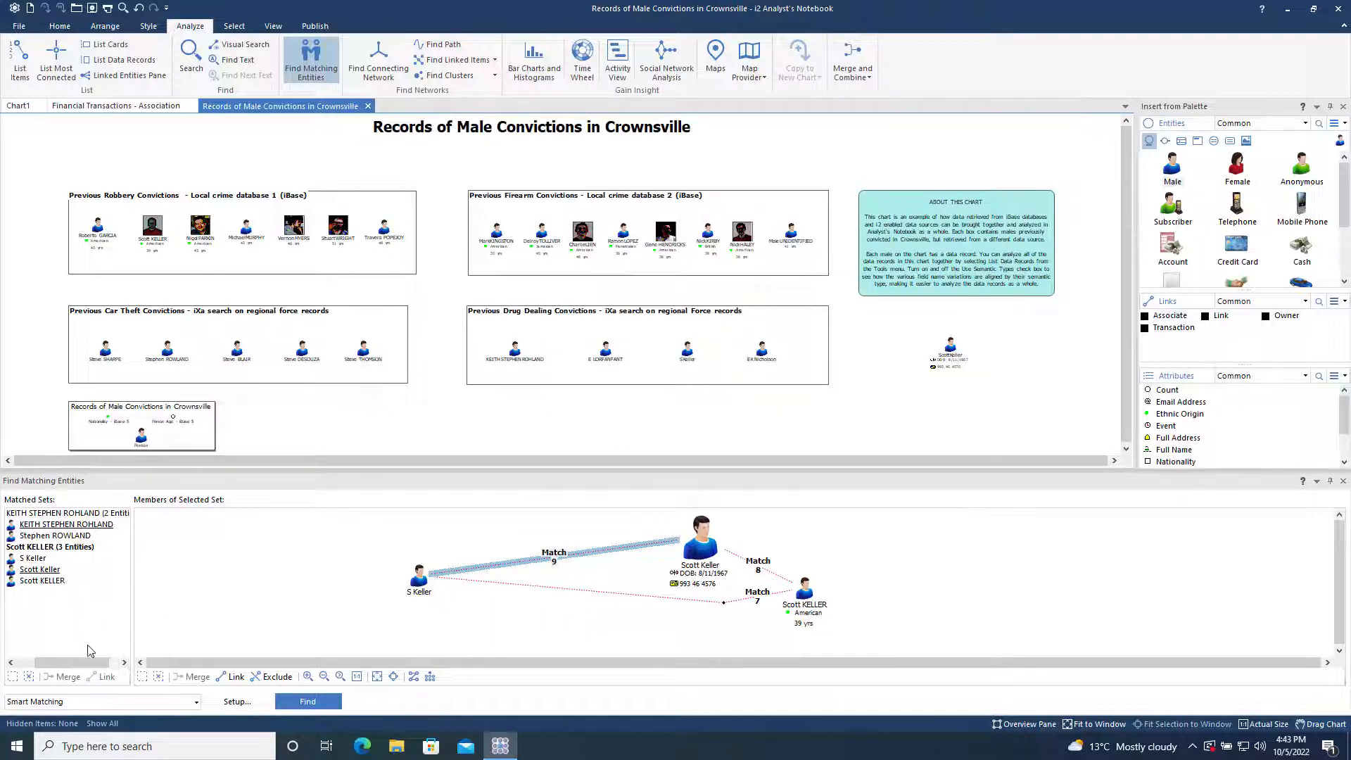
Find matching entities with Label Matching and merge the two members of the matched set
left_click(196, 704)
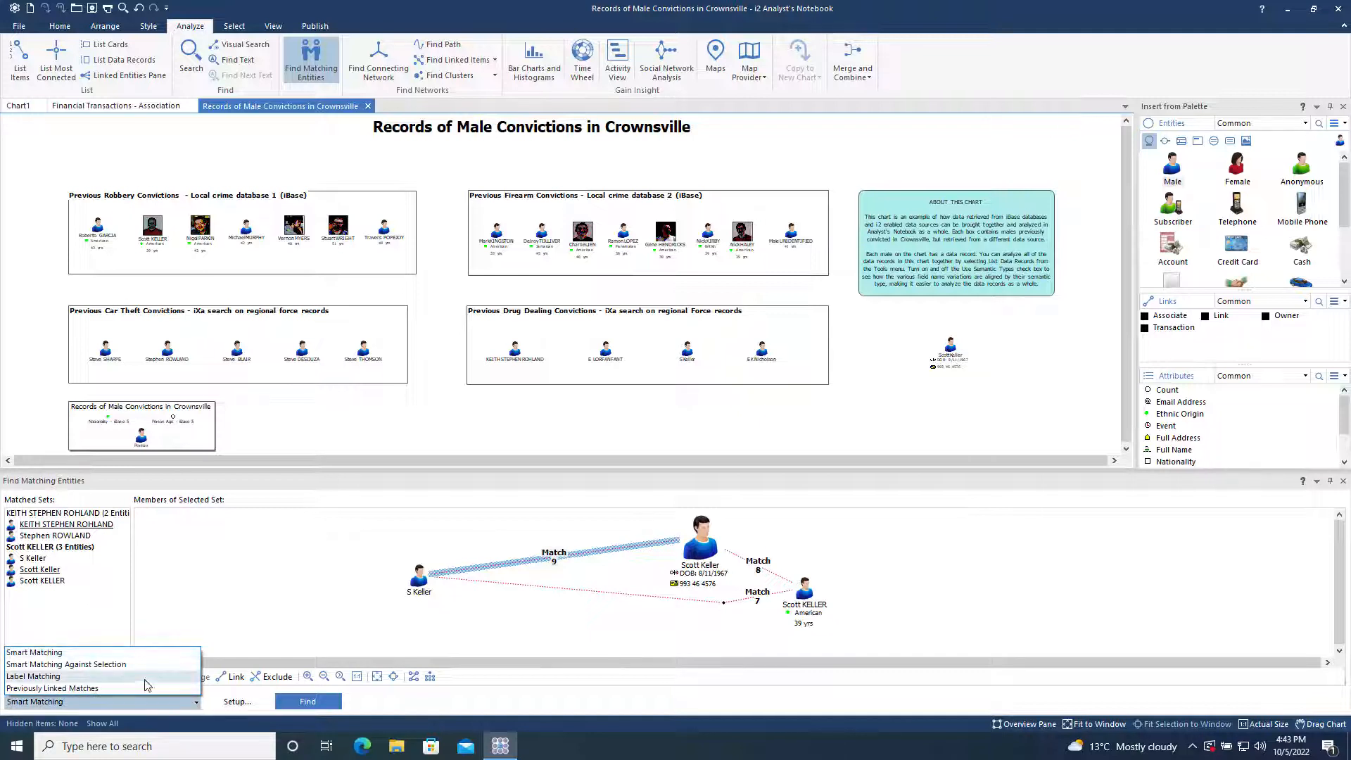
left_click(138, 680)
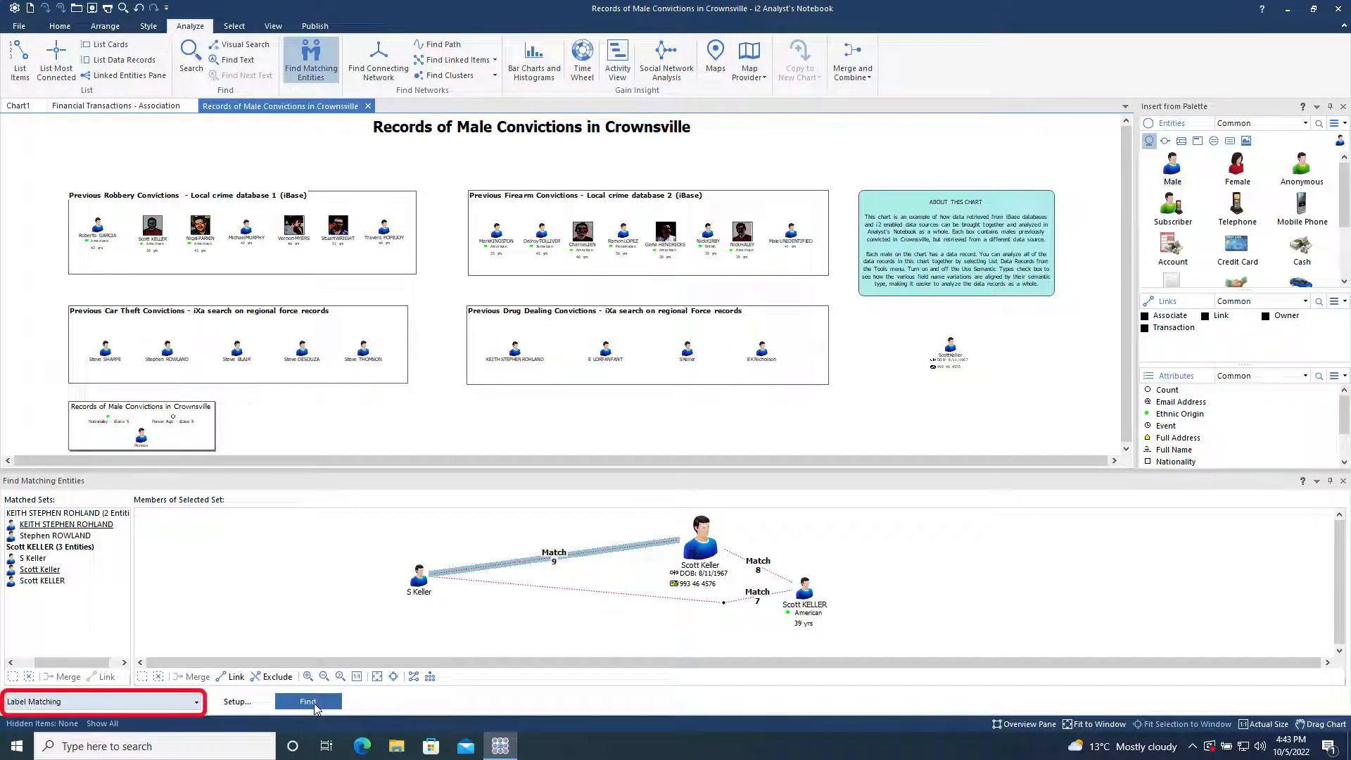
left_click(307, 701)
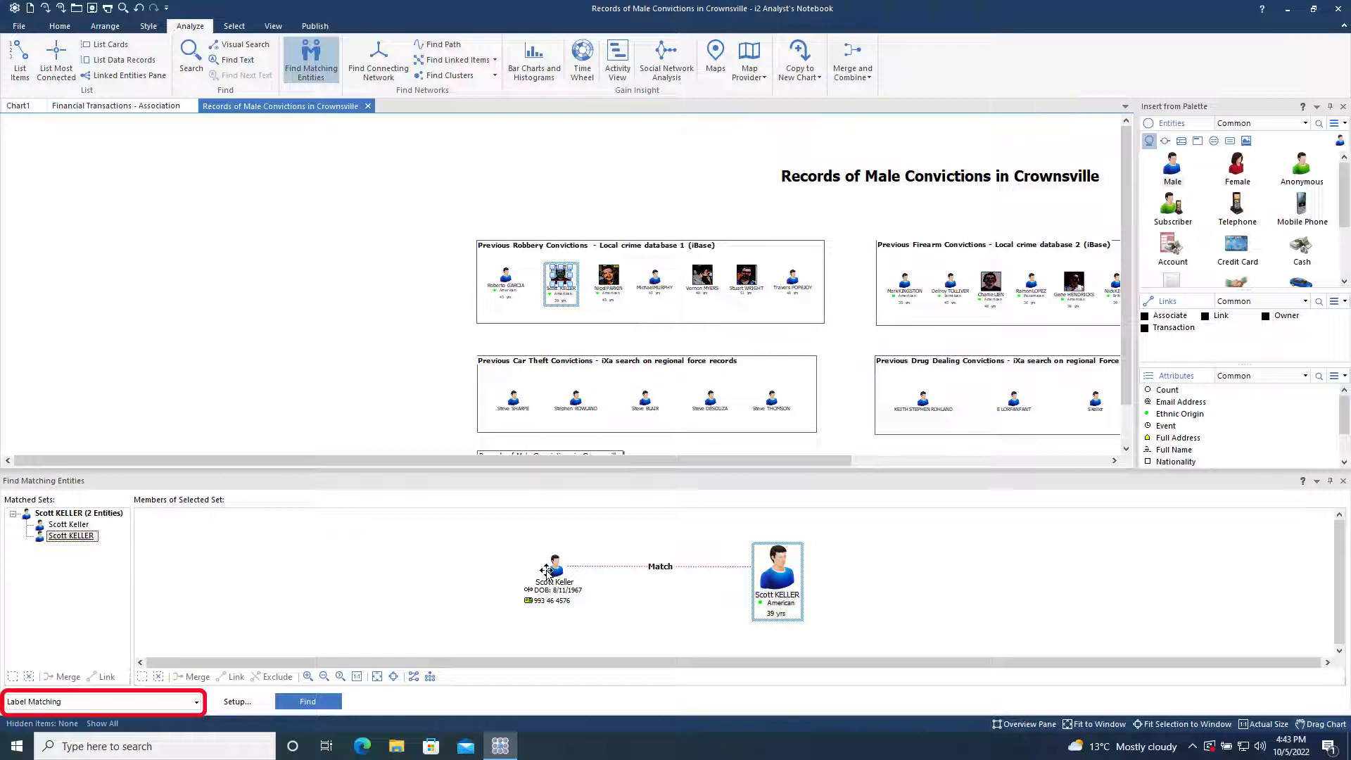
left_click(547, 570)
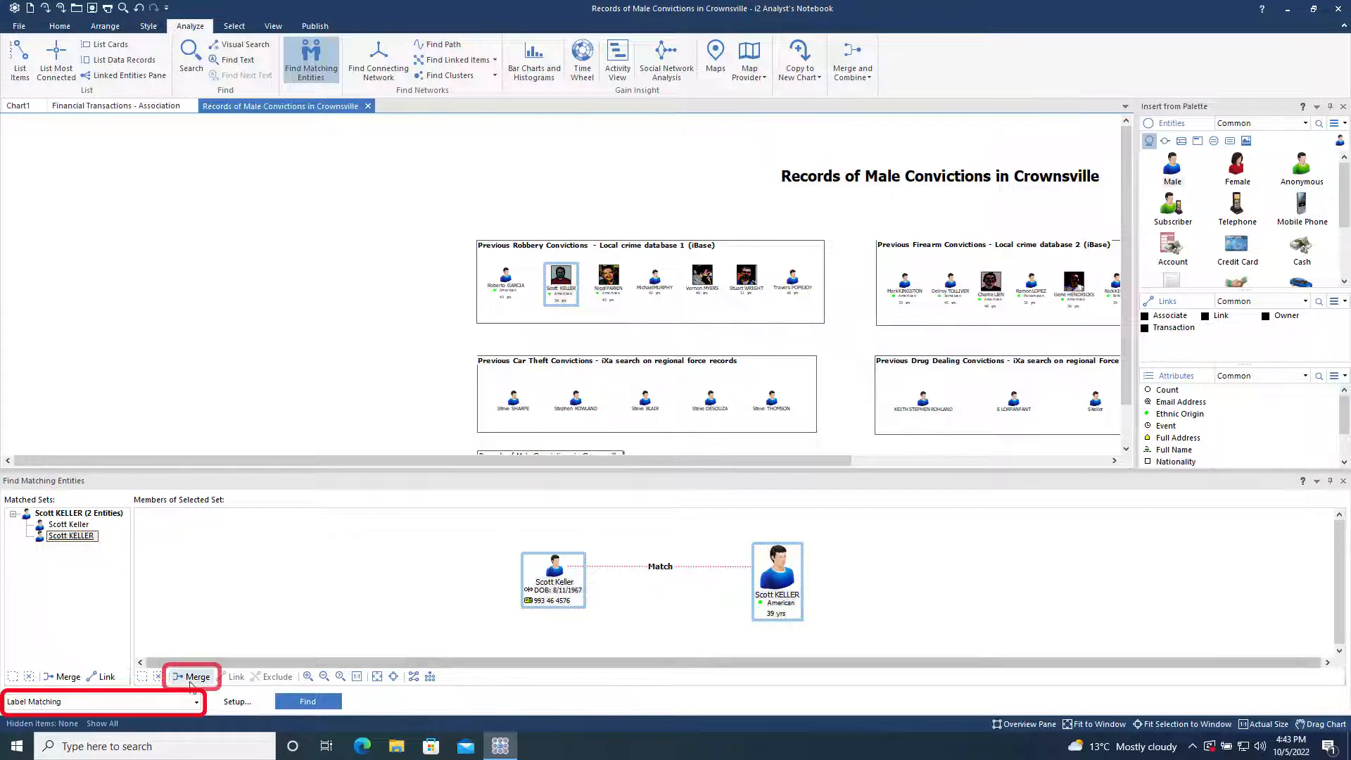
left_click(190, 676)
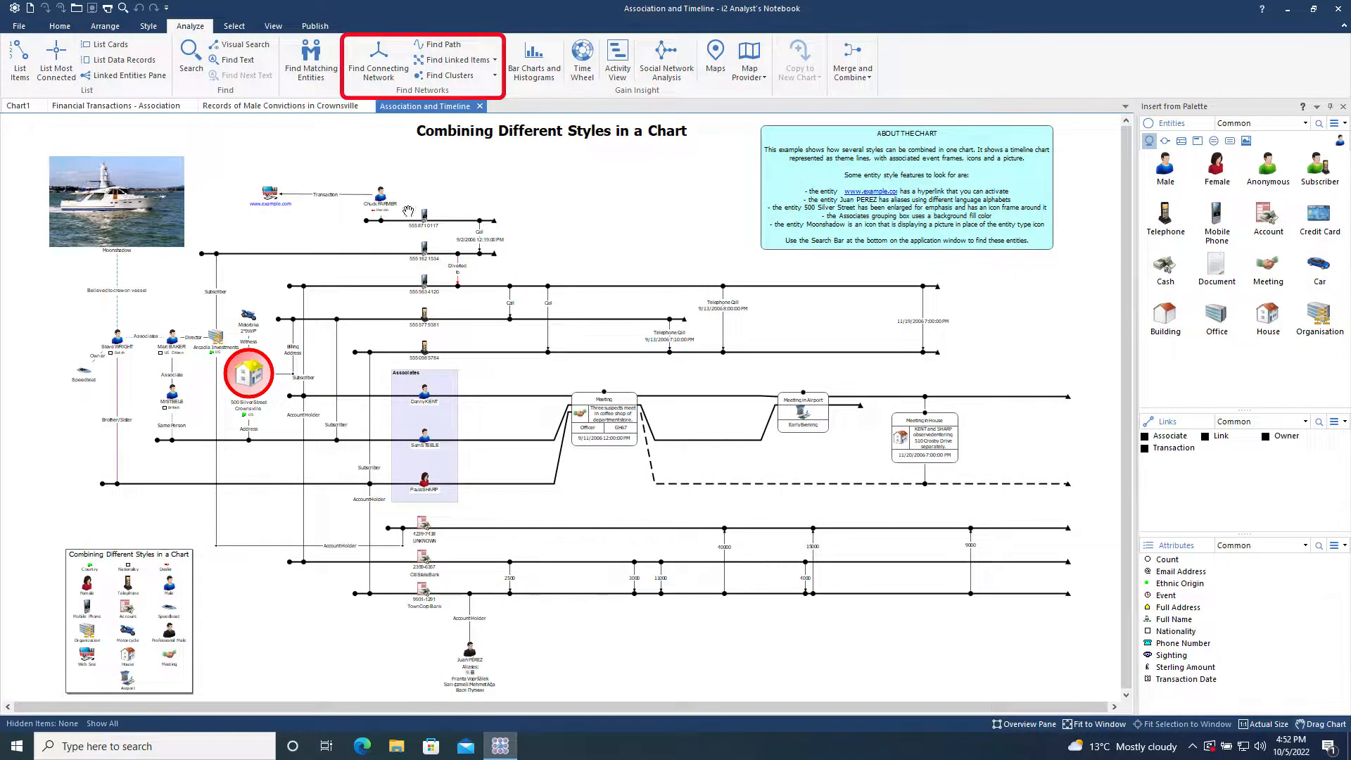
Find the path from the male at the chart's top to the female in the Associates group, selecting its entities and links
left_click(382, 195)
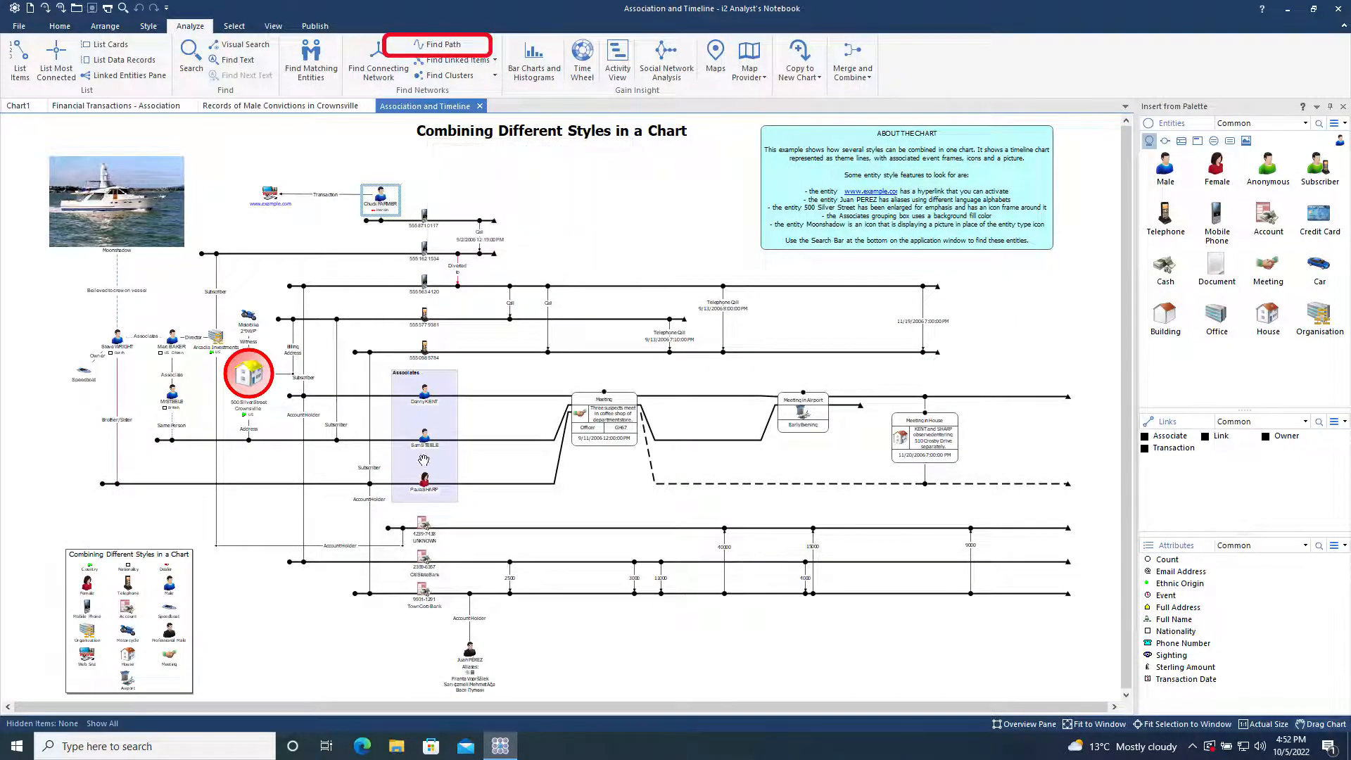
left_click(425, 484)
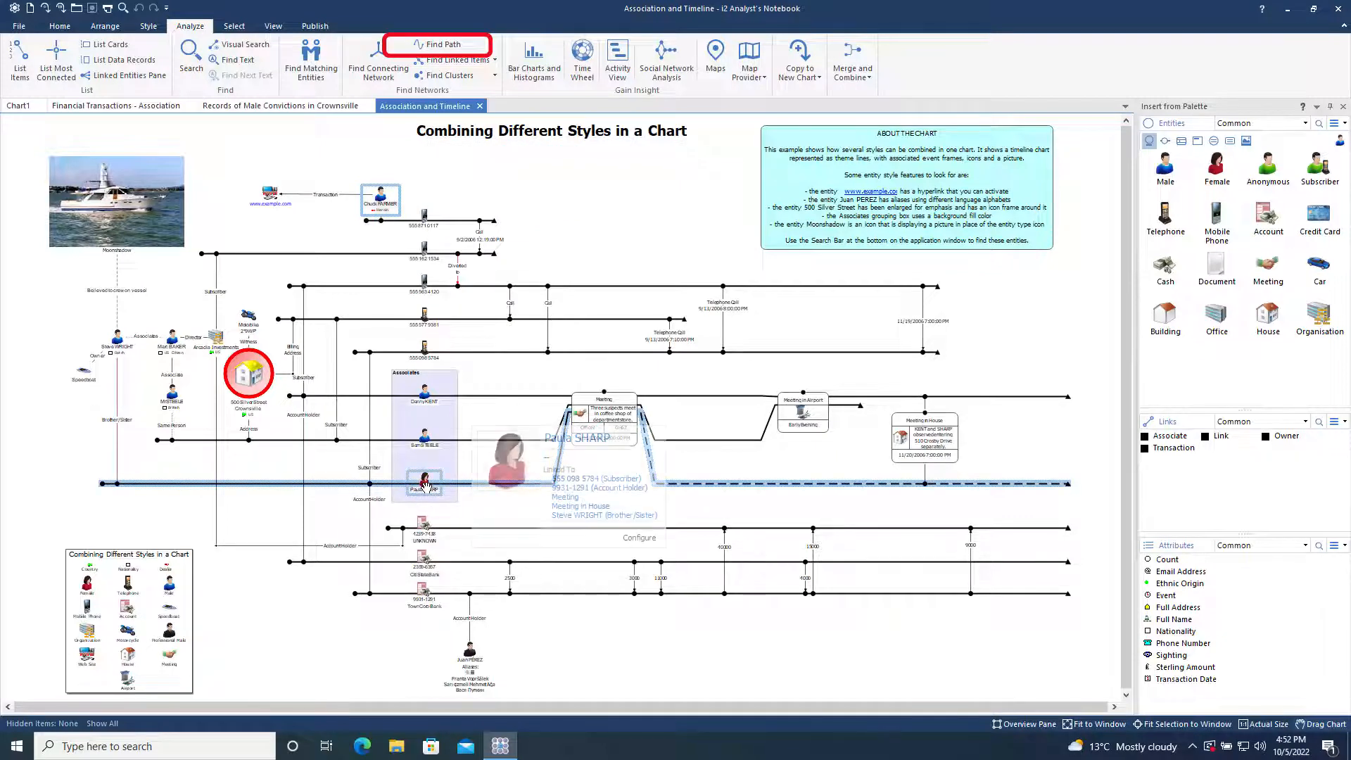
left_click(433, 46)
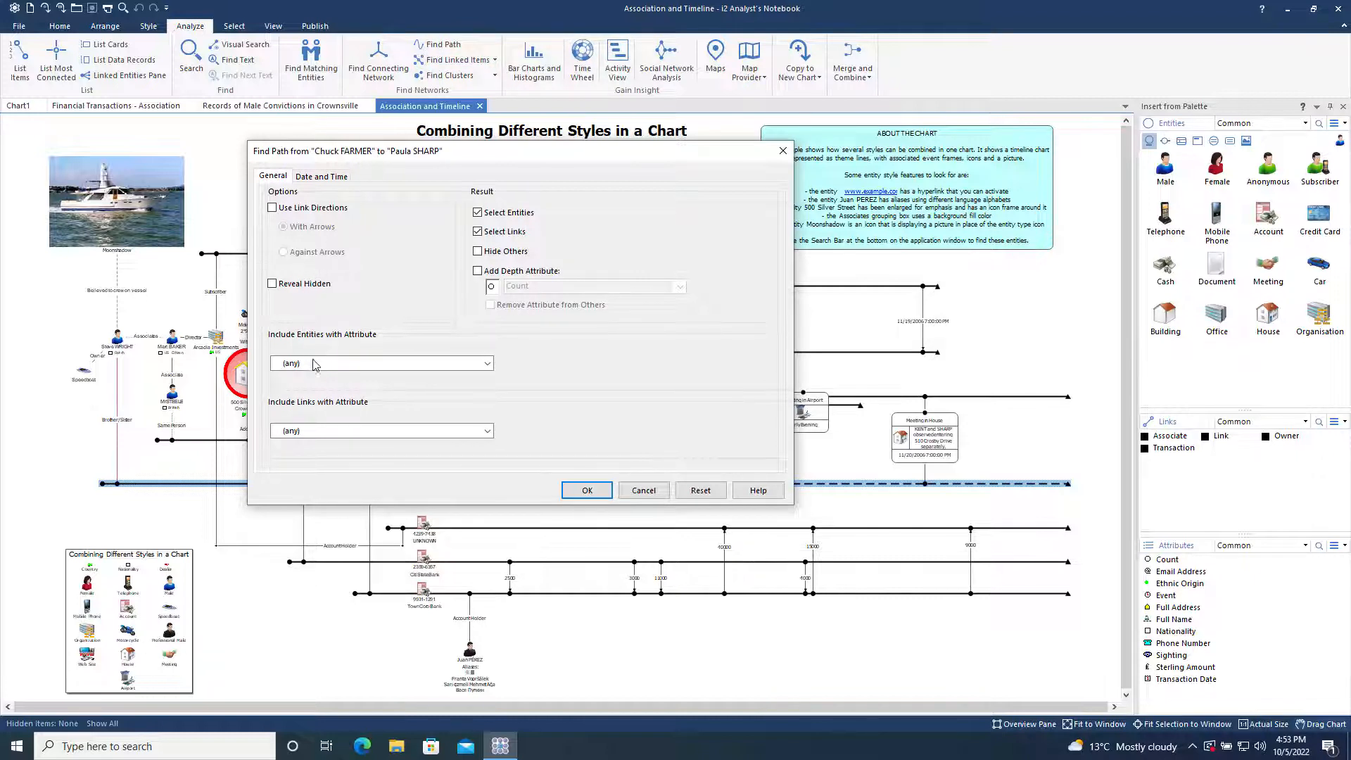
left_click(587, 490)
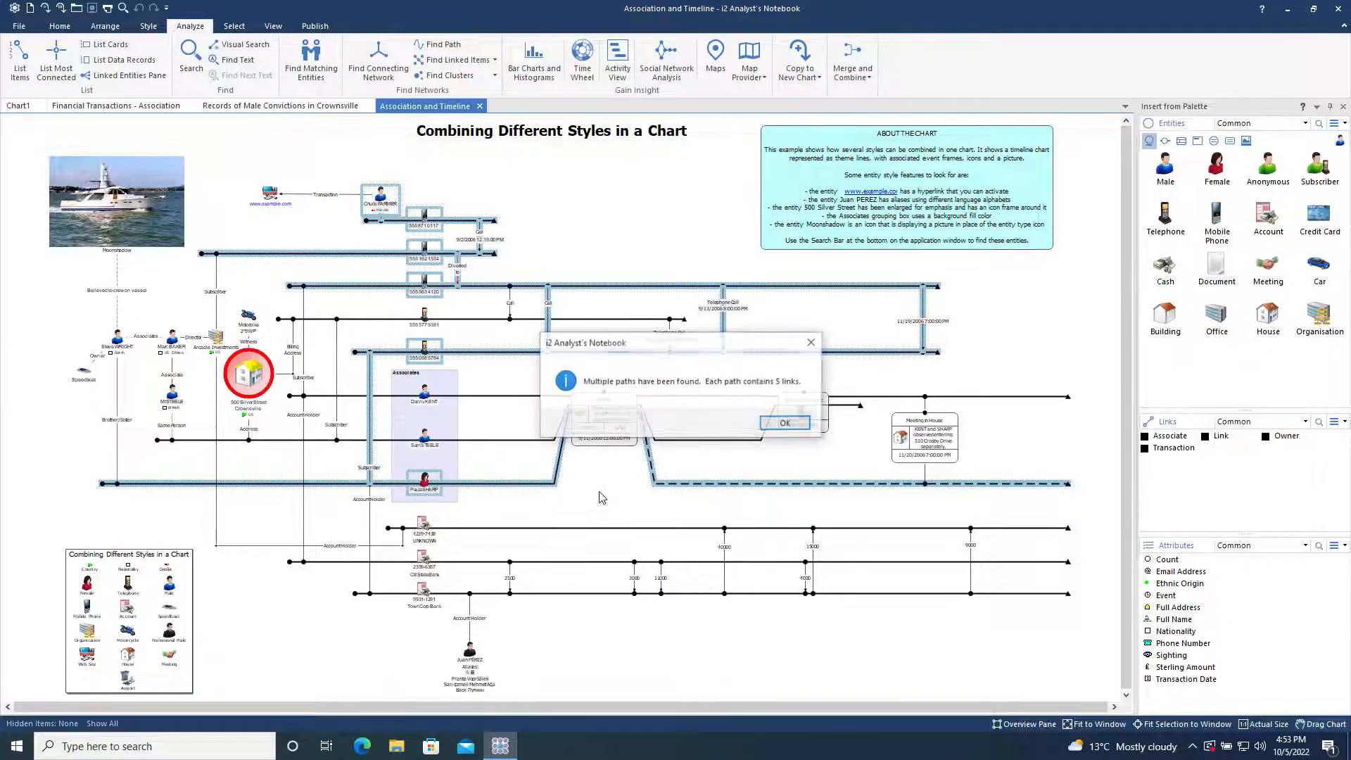
left_click(786, 423)
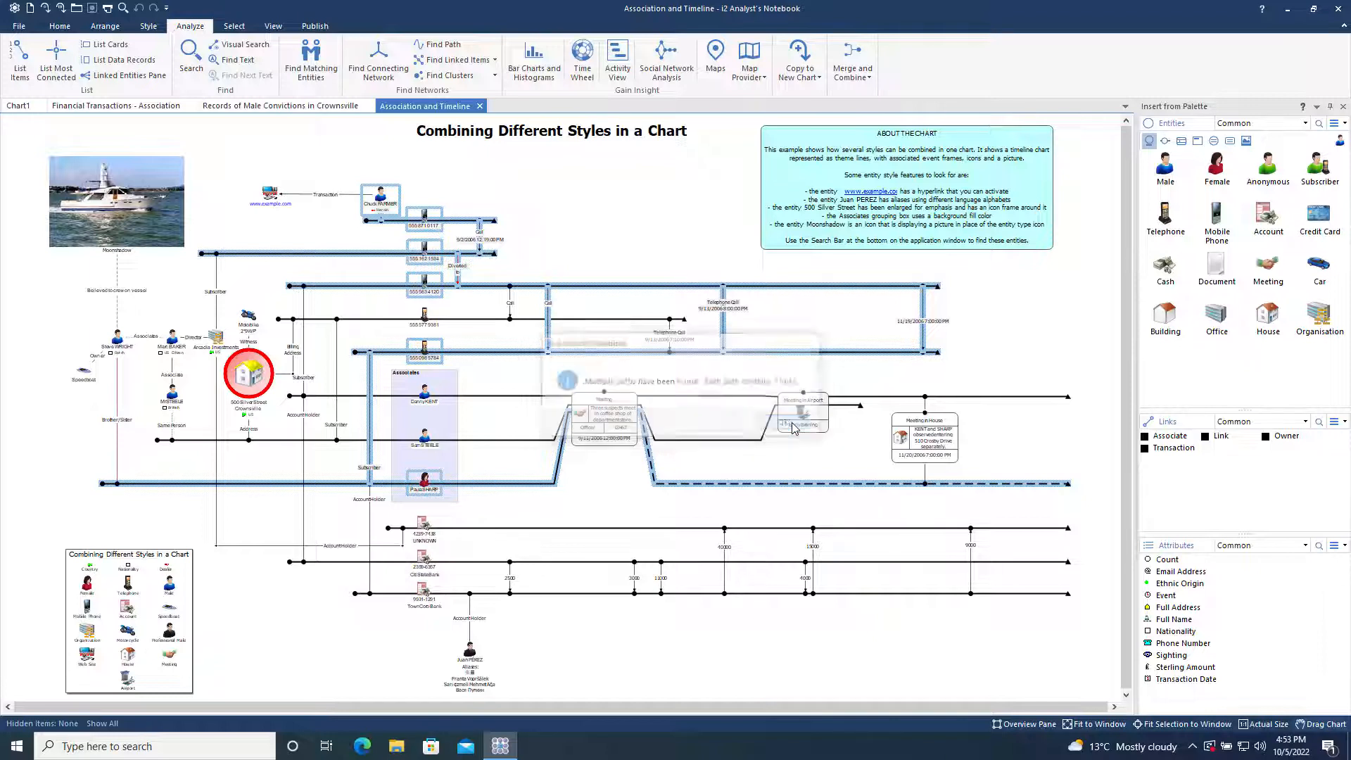
Copy the selected path items to a new chart and accept the warning
left_click(808, 77)
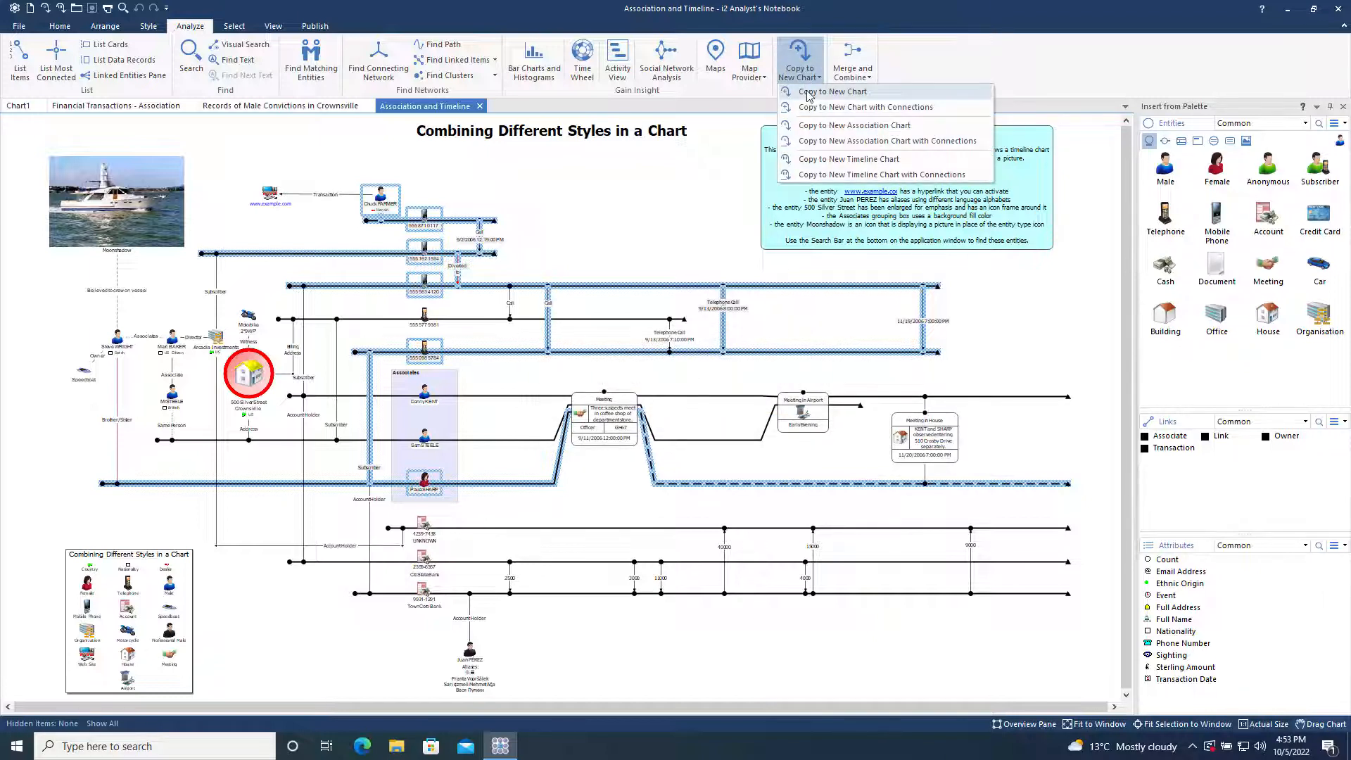
left_click(807, 93)
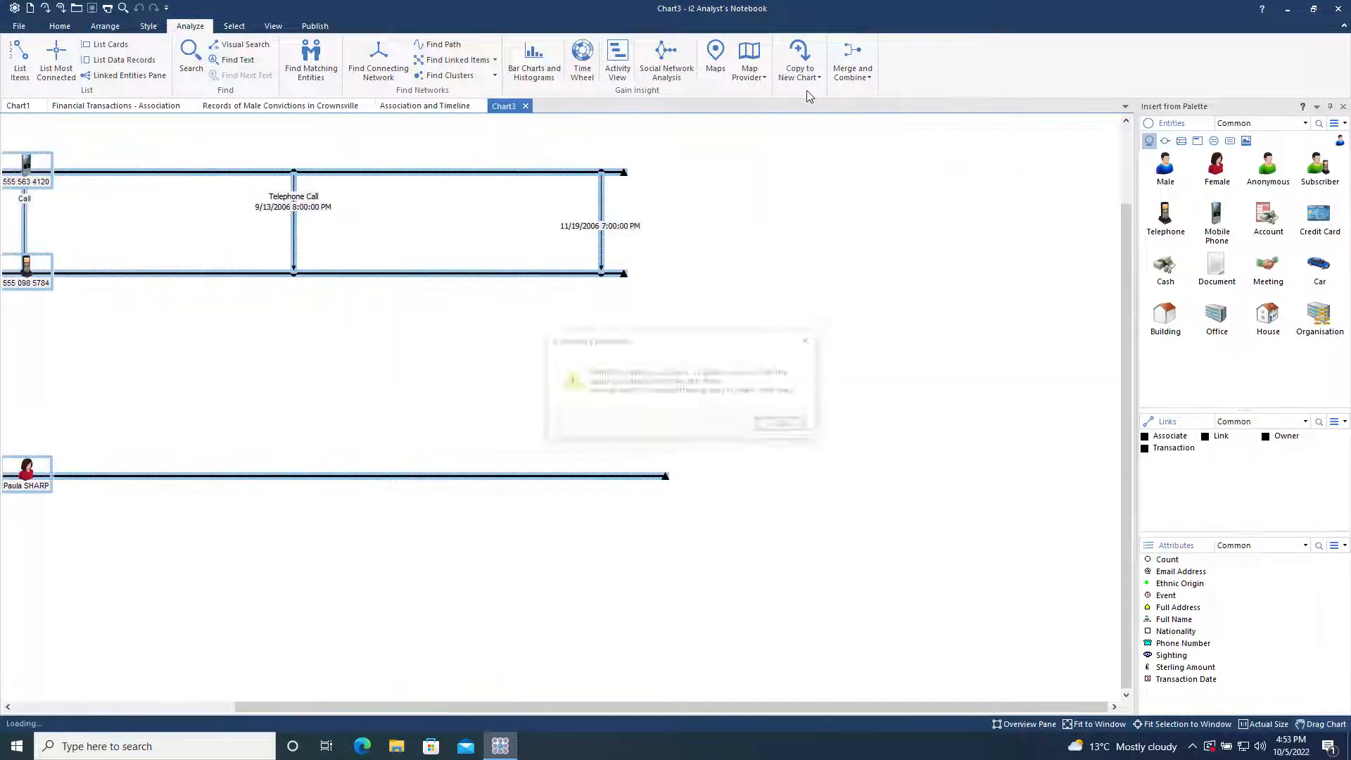
left_click(783, 425)
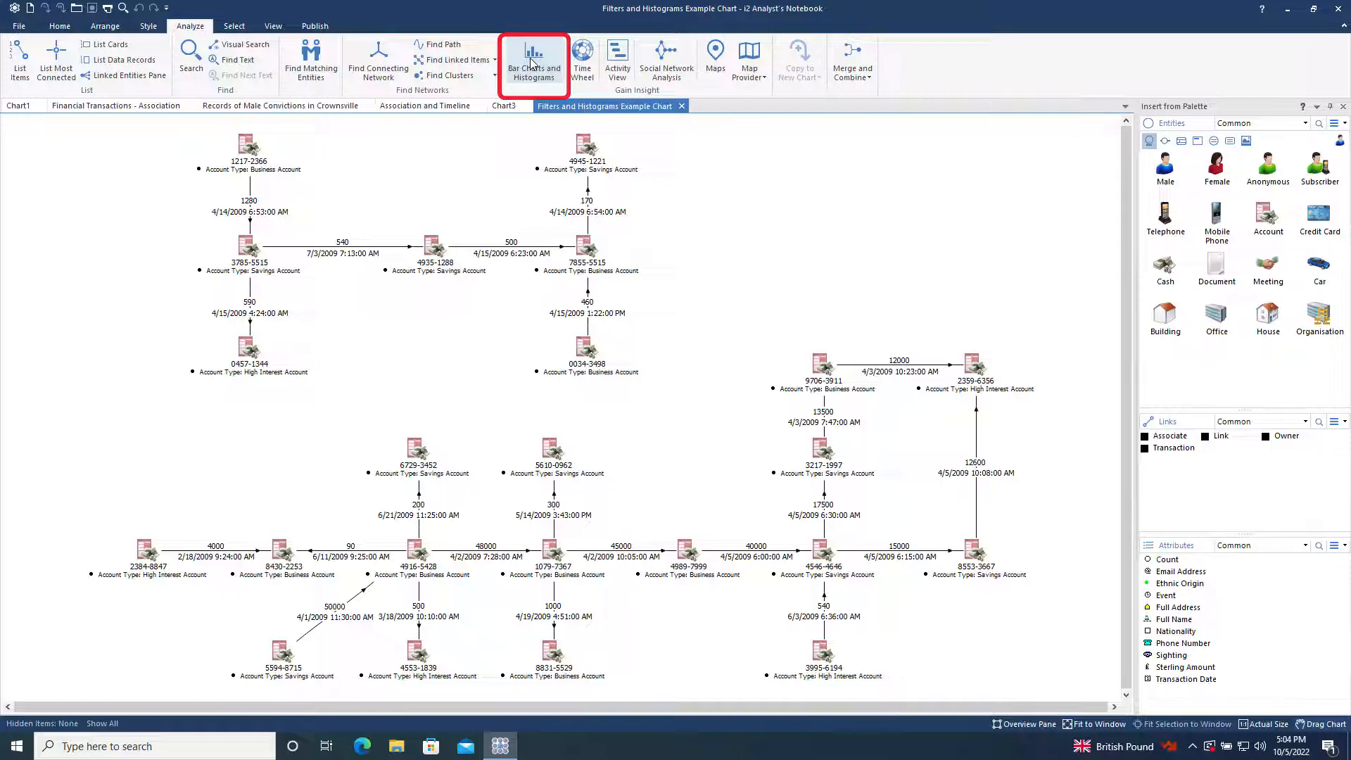
Add an Account Type bar chart and filter the chart by Business Account, High Interest Account and Savings Account in turn
left_click(532, 62)
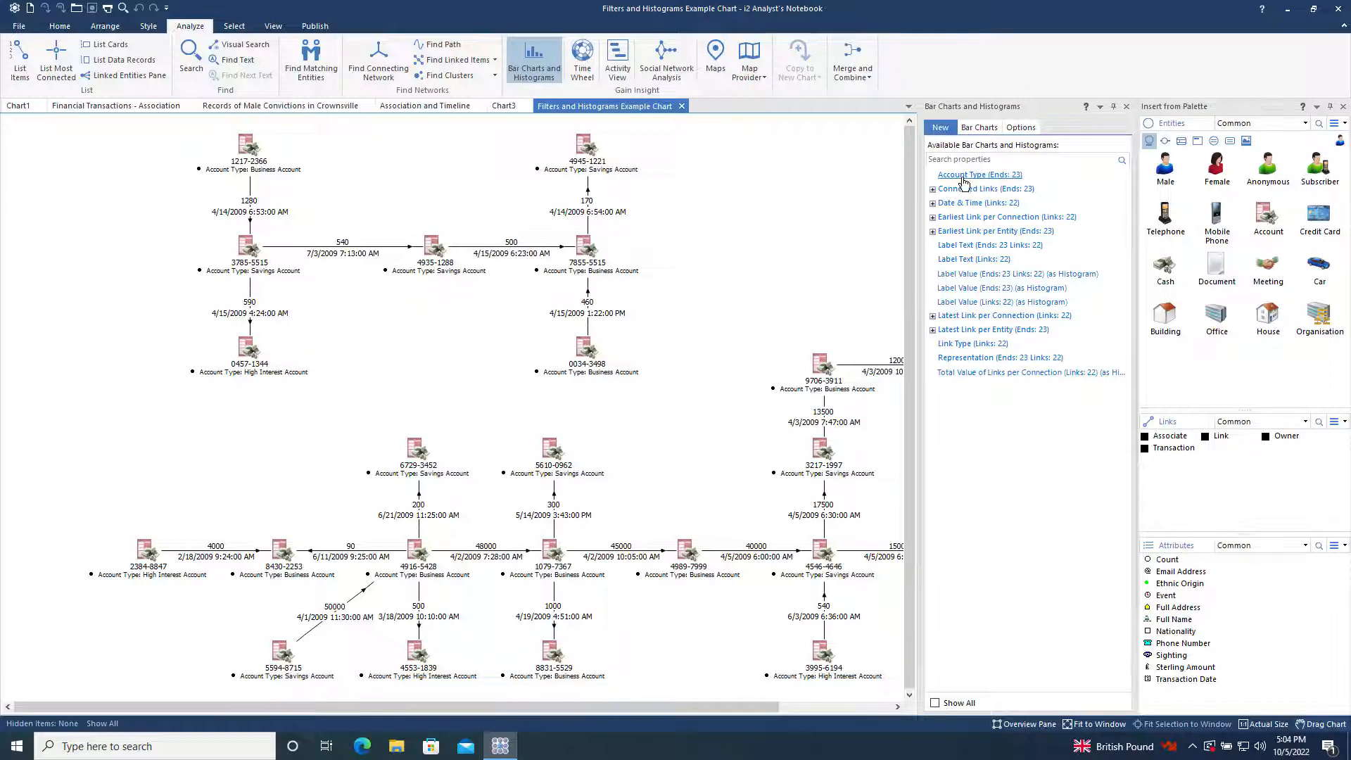
left_click(964, 176)
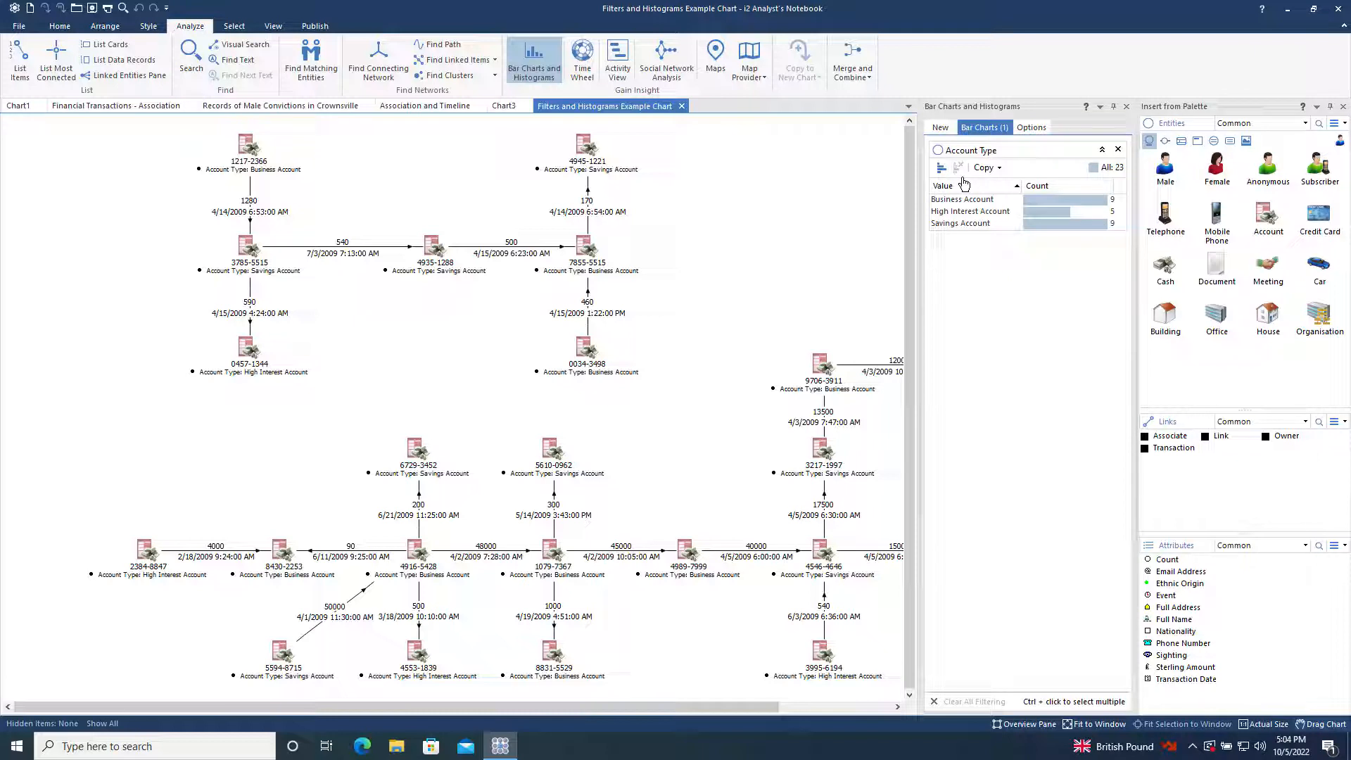
left_click(1024, 203)
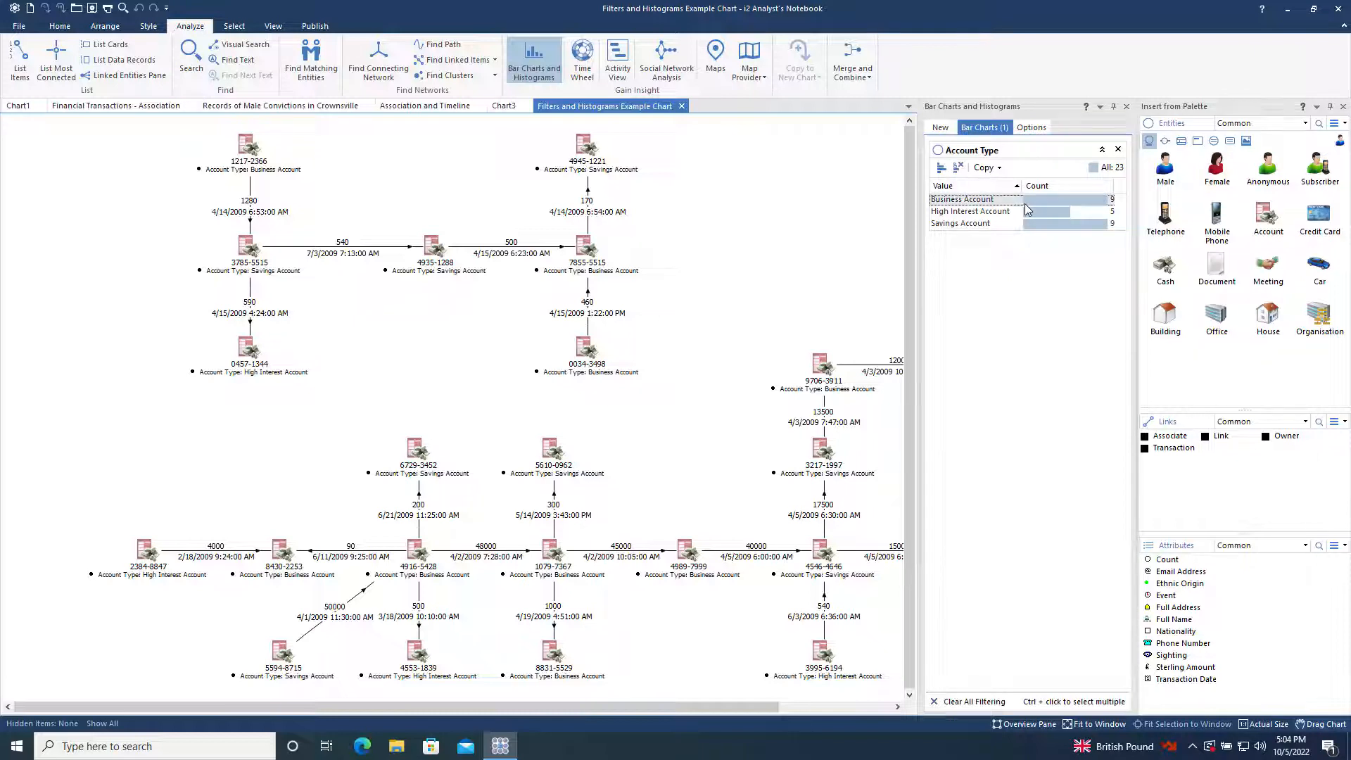
left_click(1028, 211)
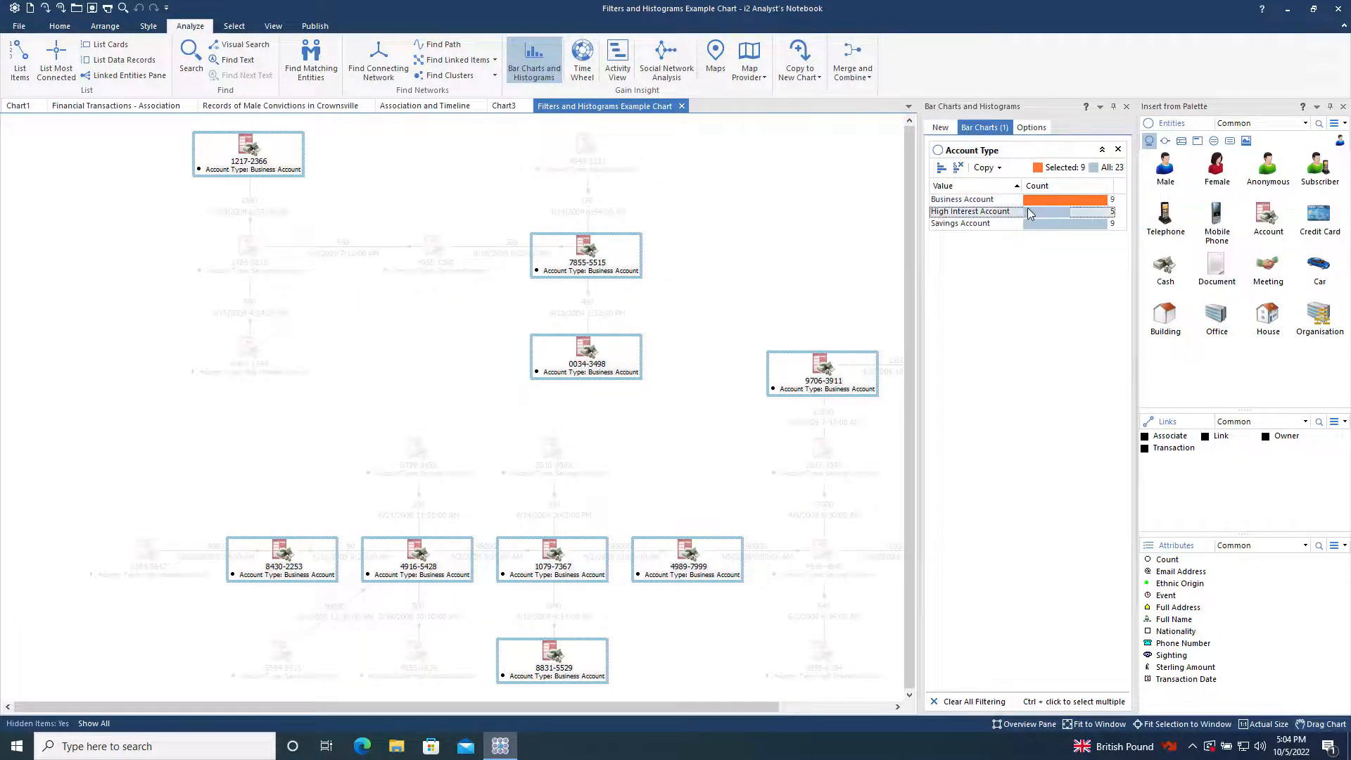
left_click(1033, 223)
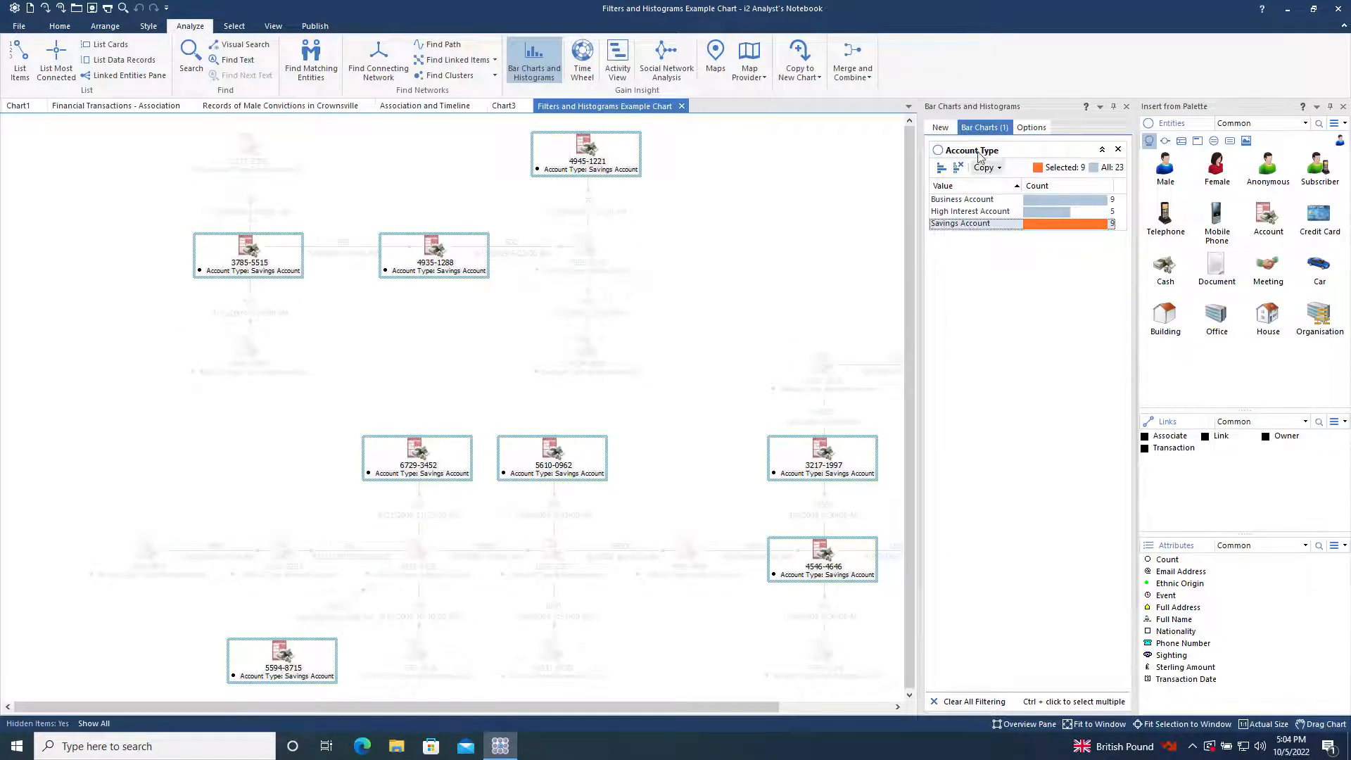
Add a Link Type bar chart and filter the links by Check Transaction and by Credit Card Transaction
left_click(937, 127)
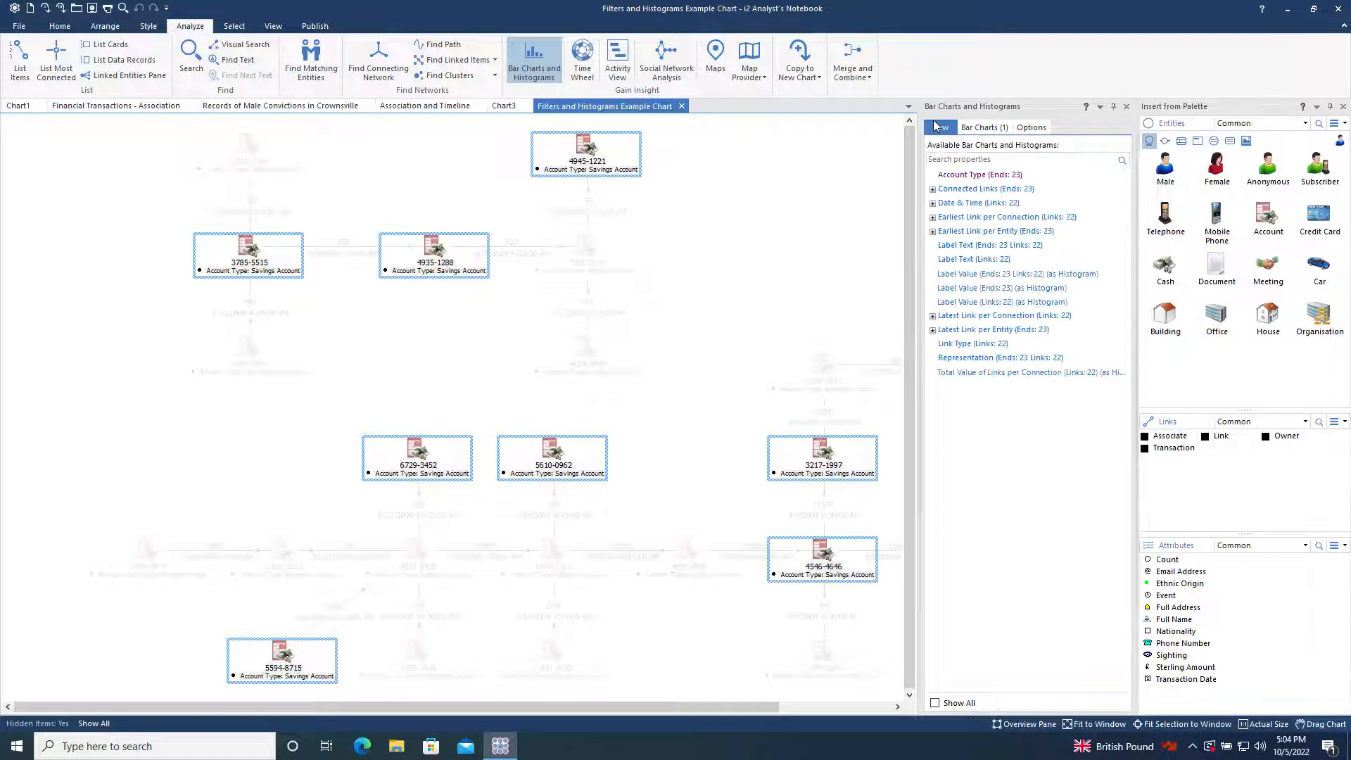
double_click(972, 343)
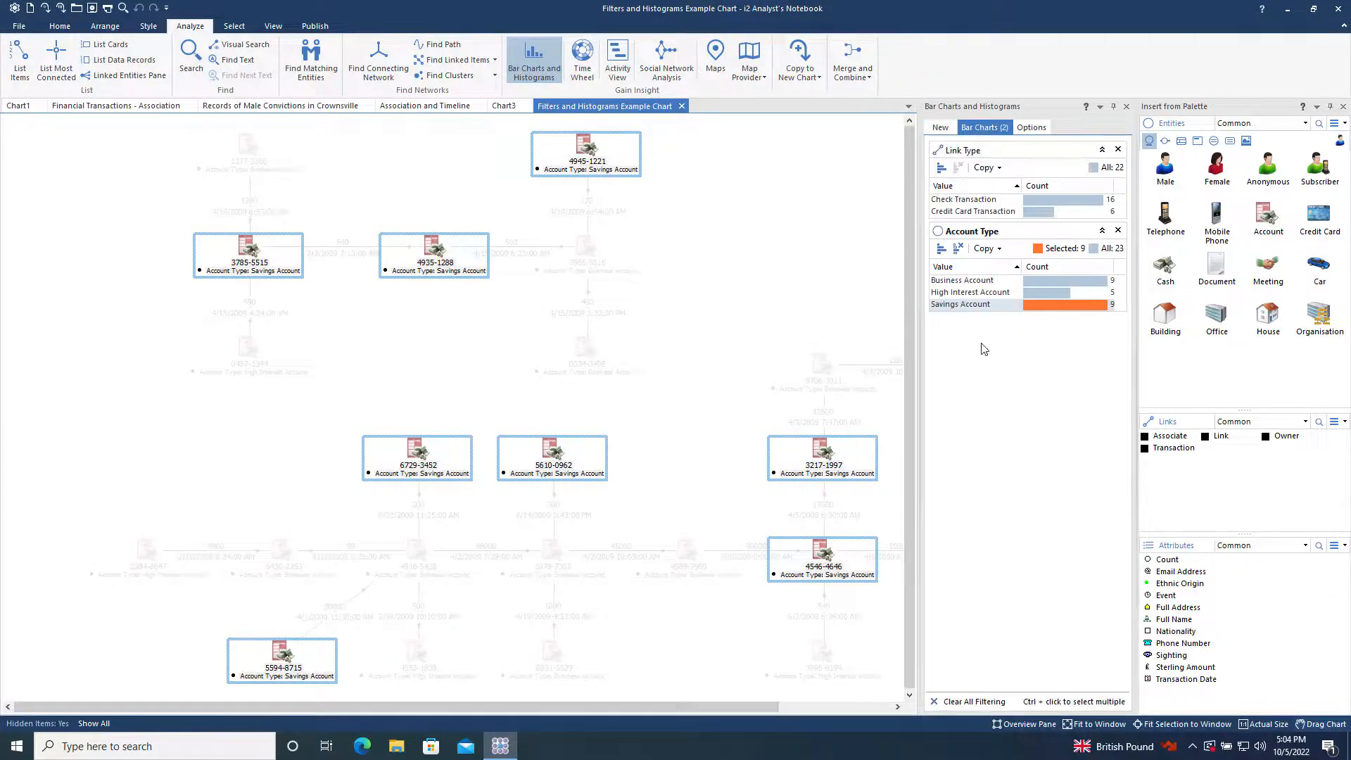
left_click(1045, 201)
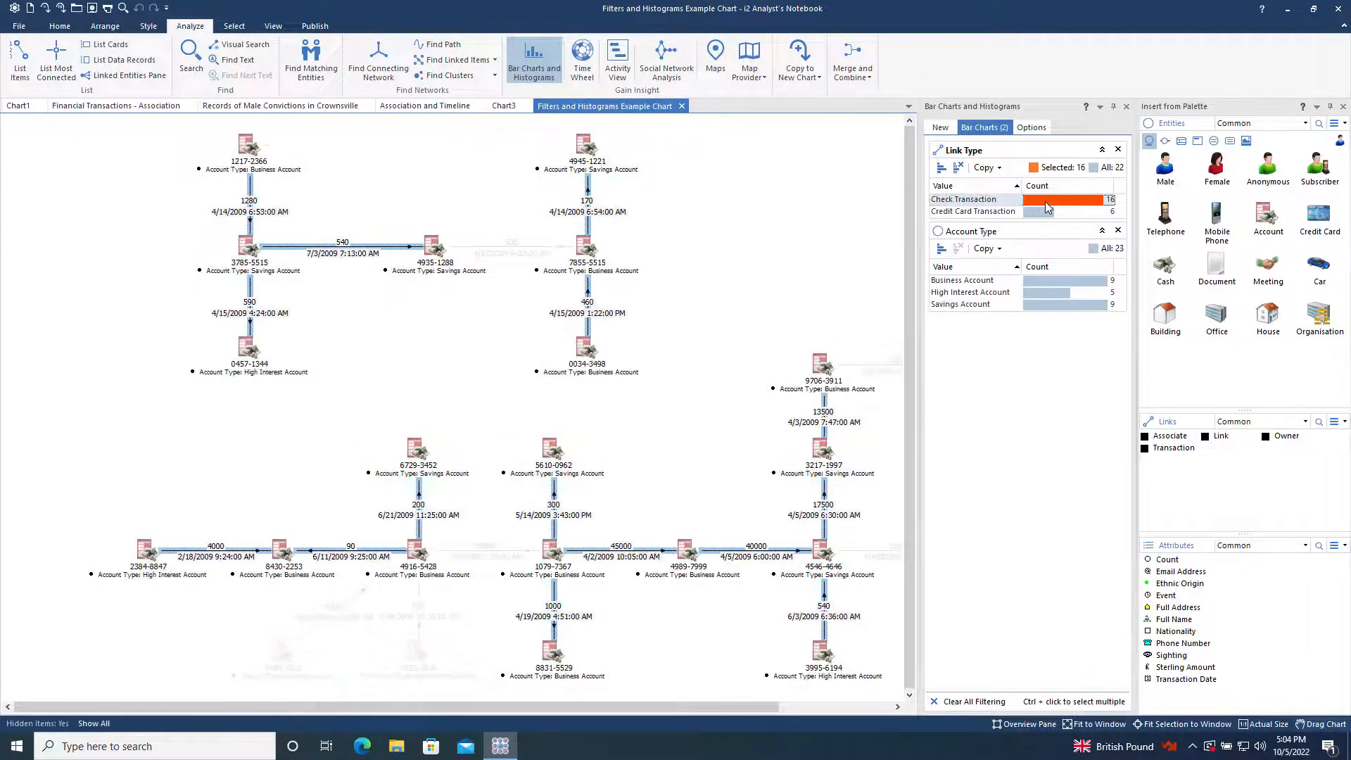
Add a Date & Time bar chart for the links and filter to the week of 4/5/2009 to 4/11/2009
left_click(940, 127)
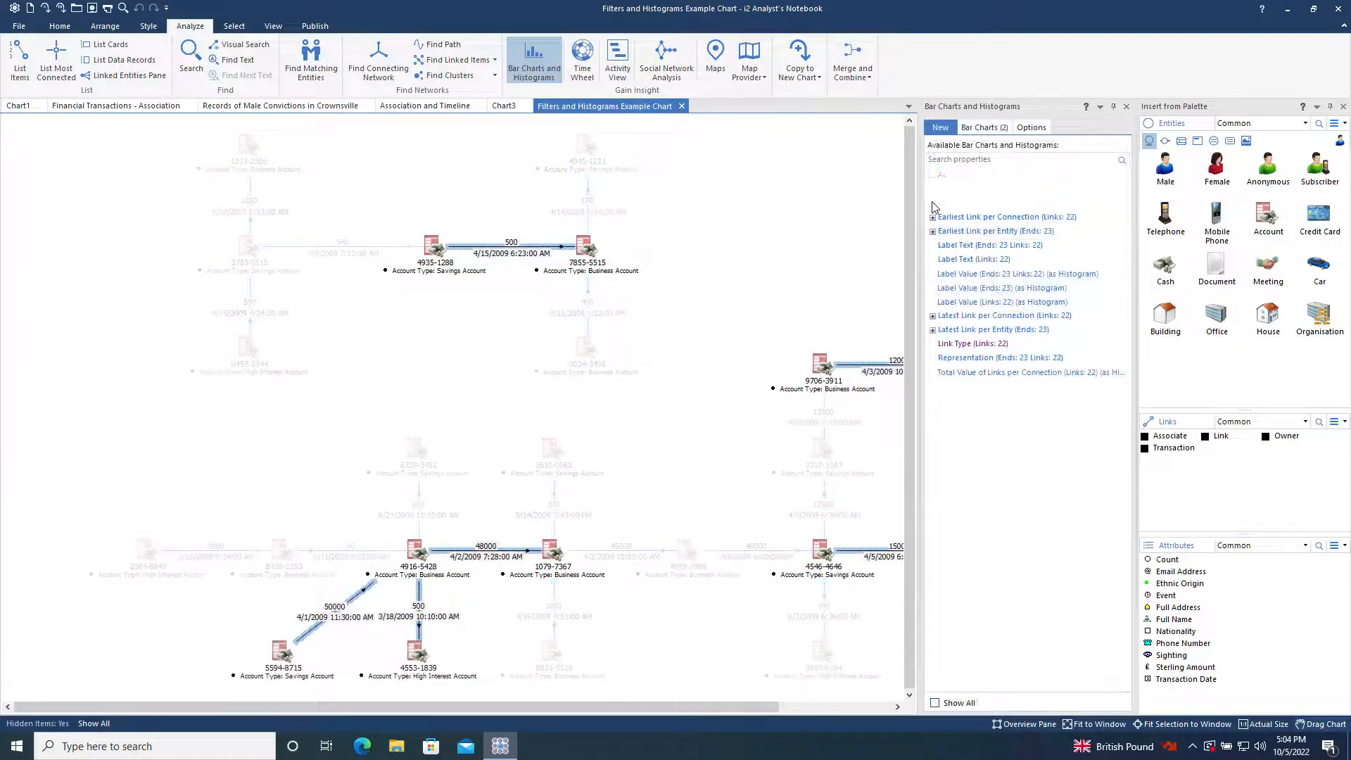
left_click(933, 203)
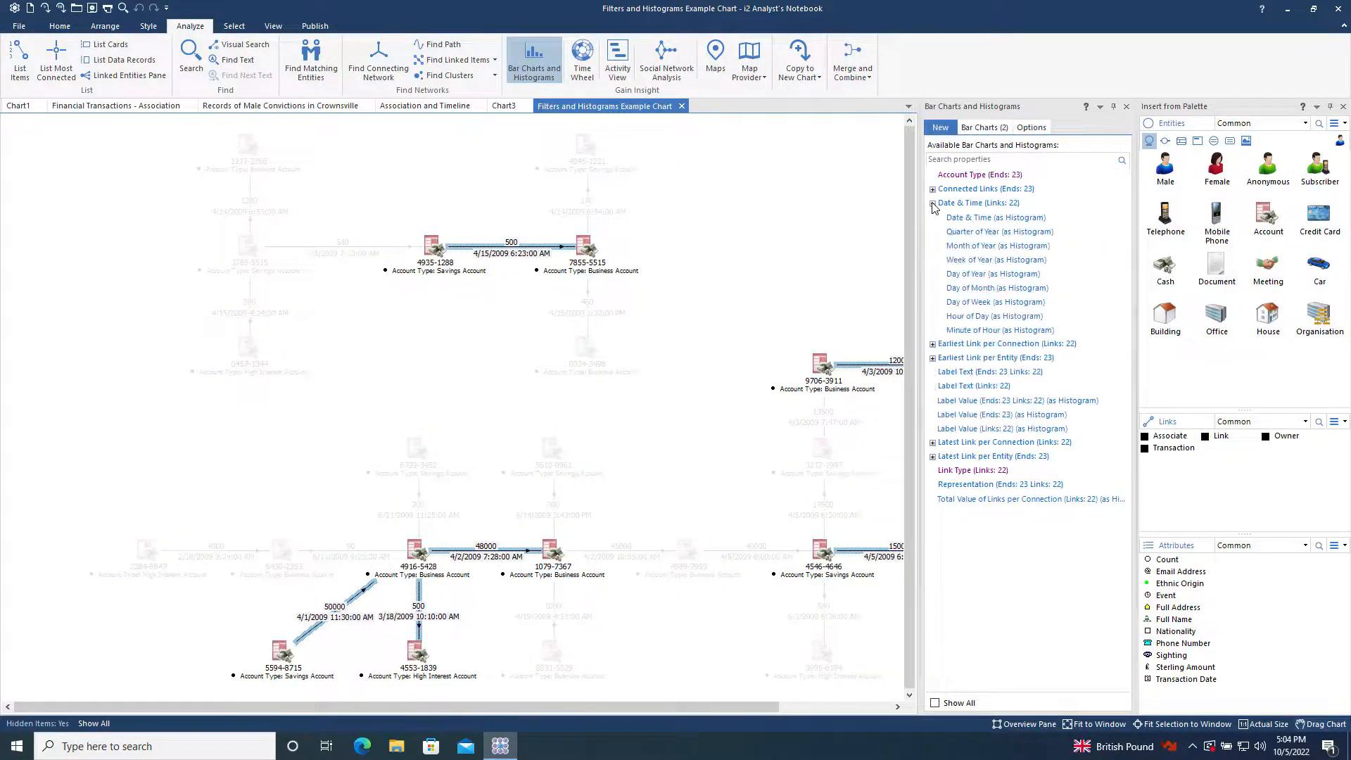
left_click(991, 220)
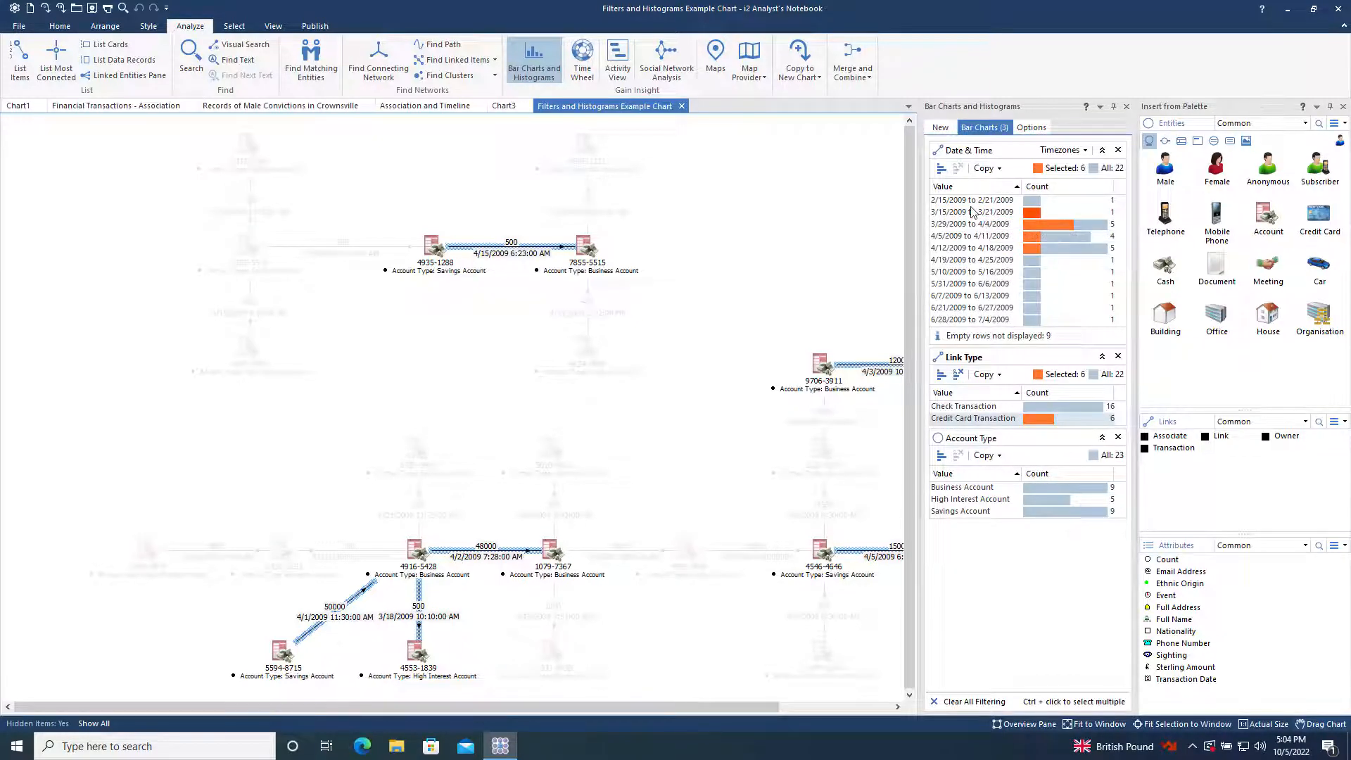
left_click(969, 236)
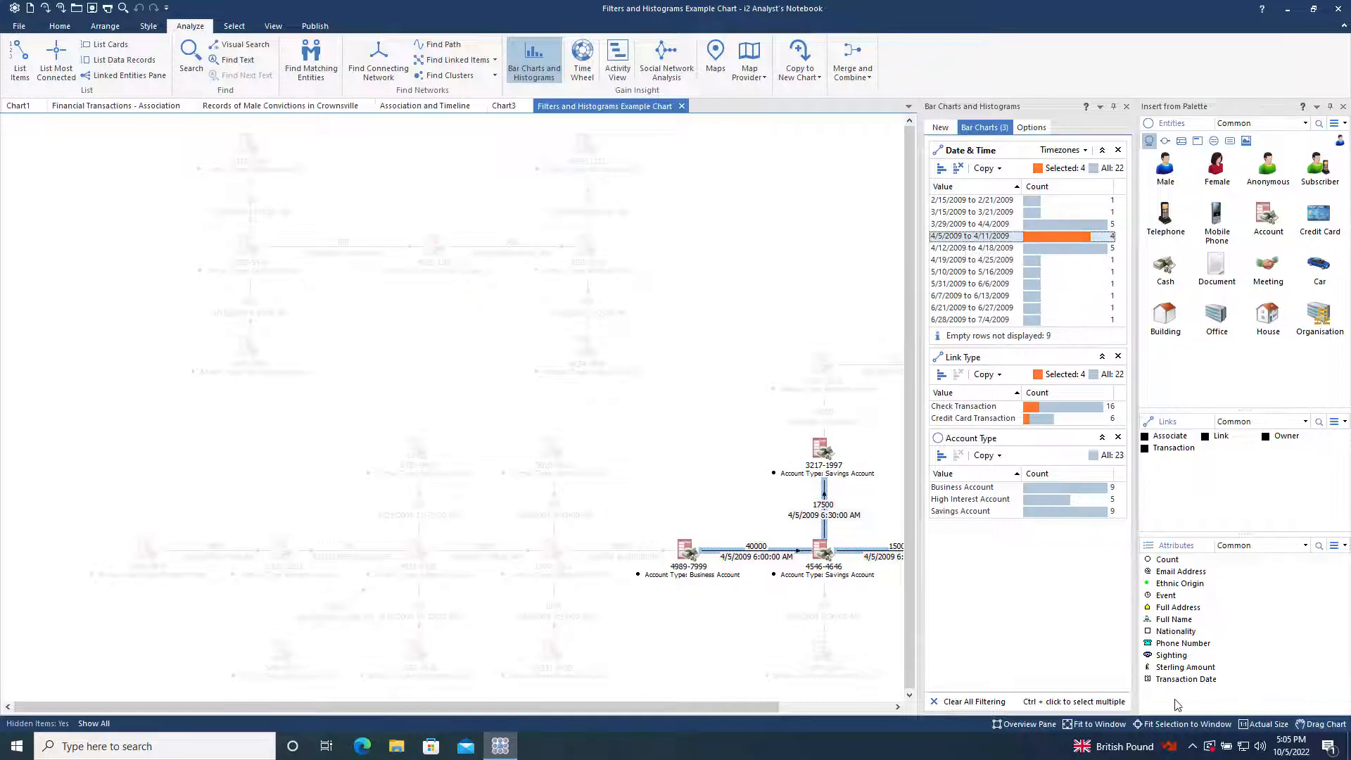
left_click(1180, 728)
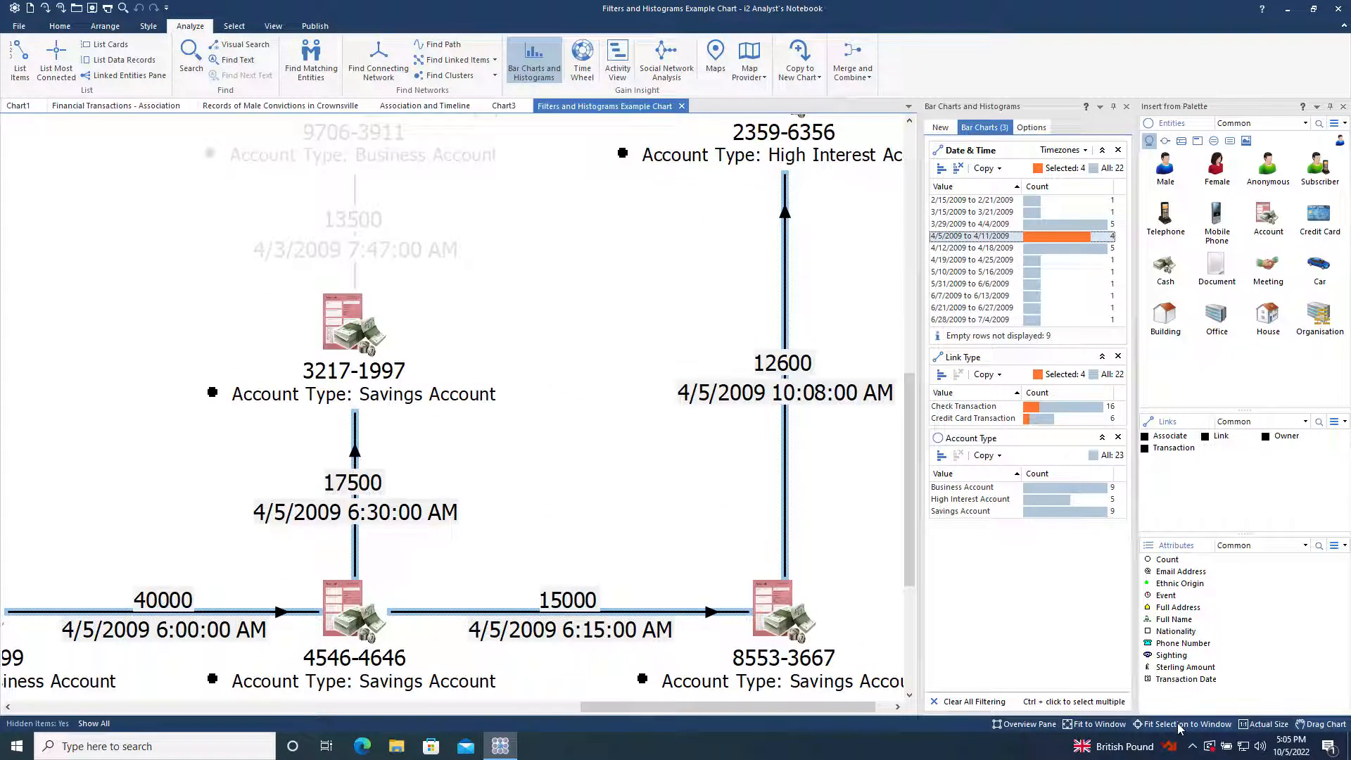
left_click(1124, 727)
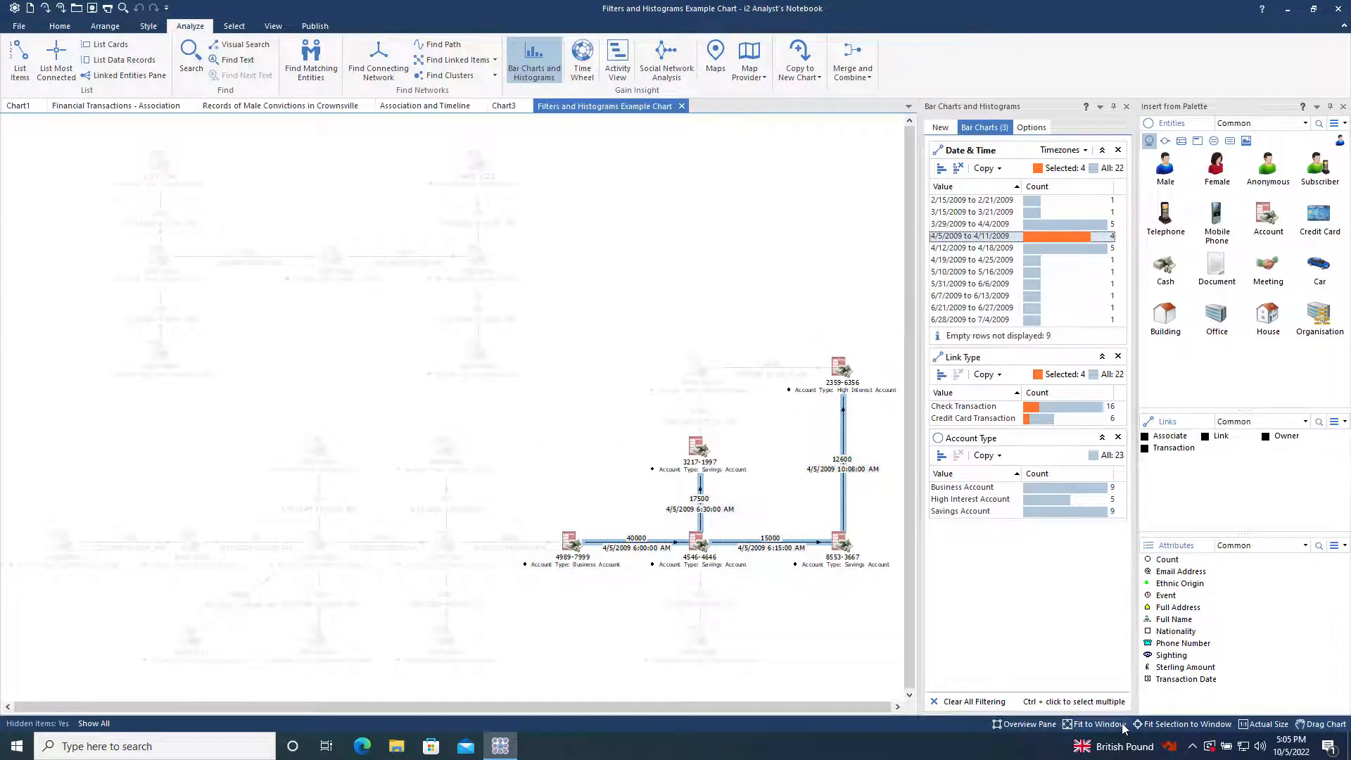
Convert the Date & Time bar chart to a histogram and confirm the change
left_click(947, 128)
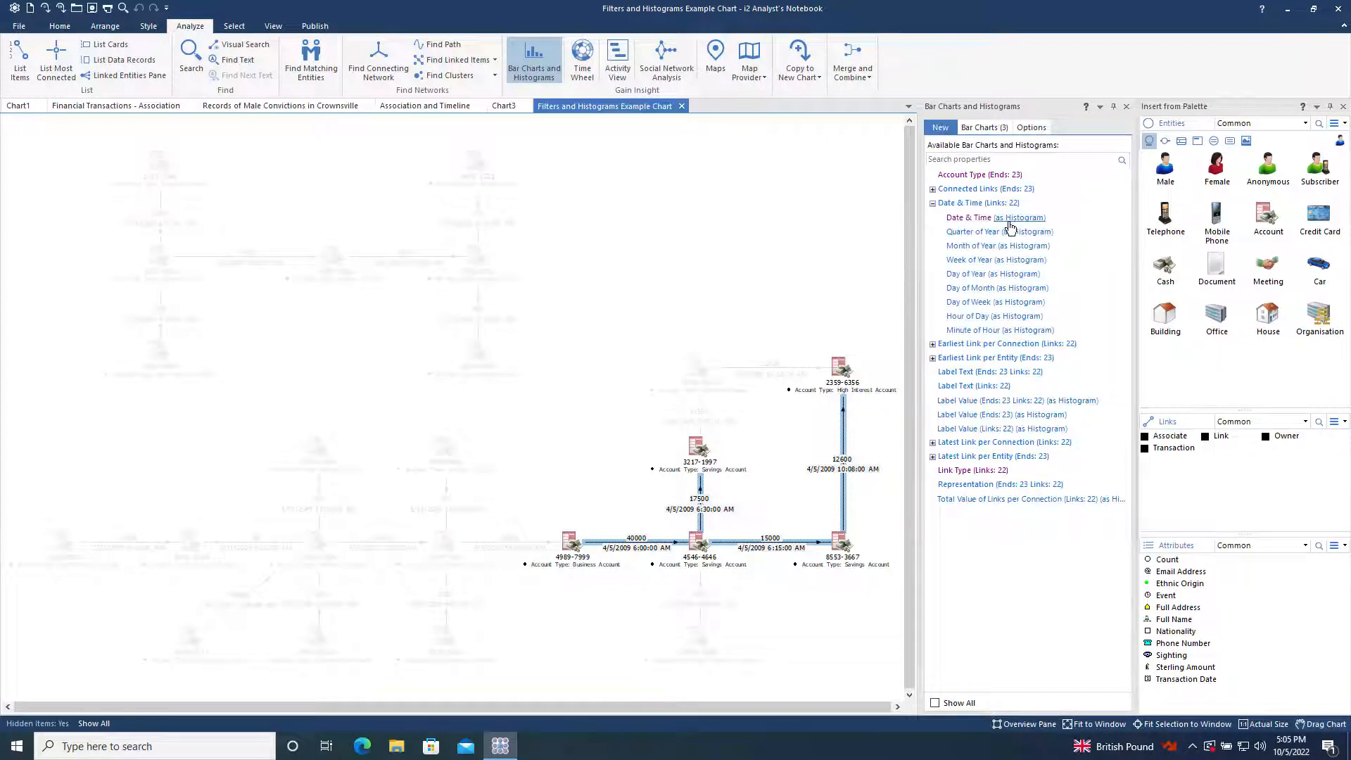
double_click(1013, 219)
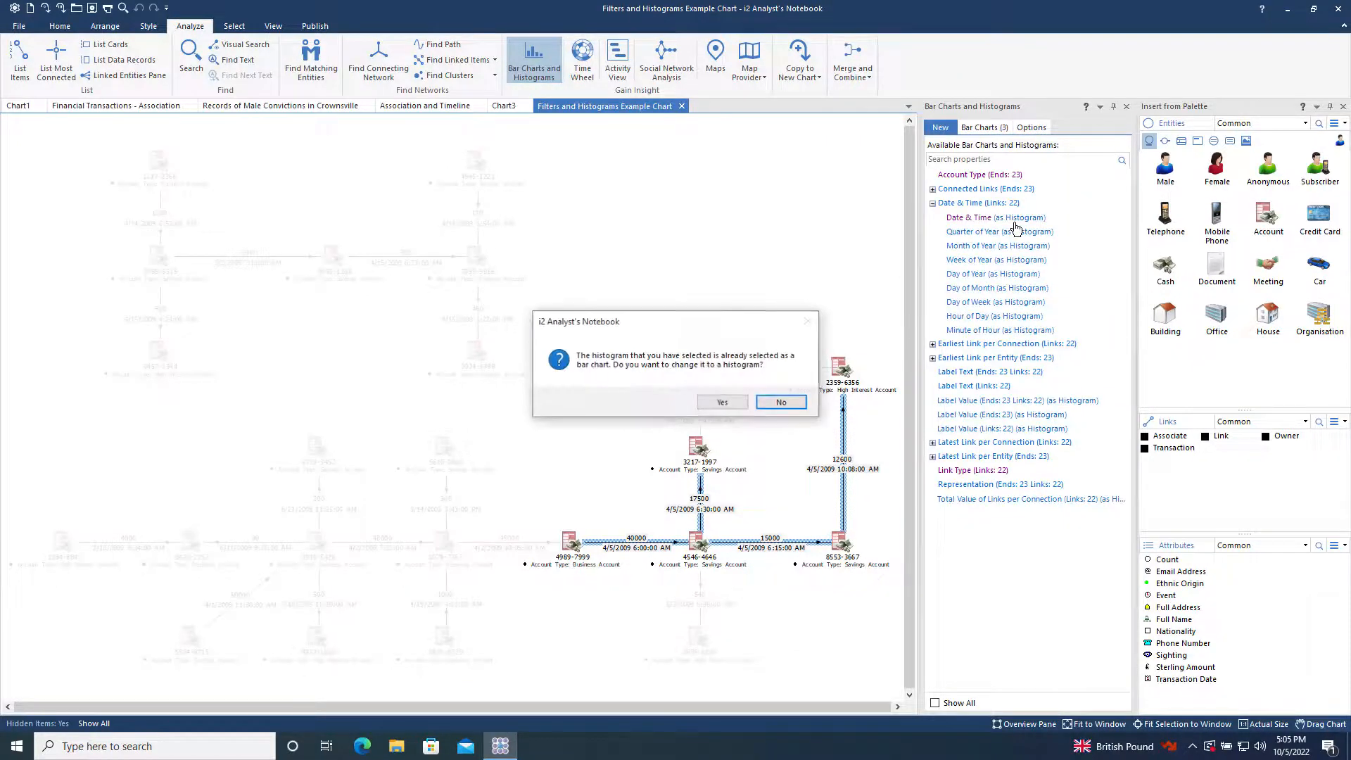
left_click(728, 404)
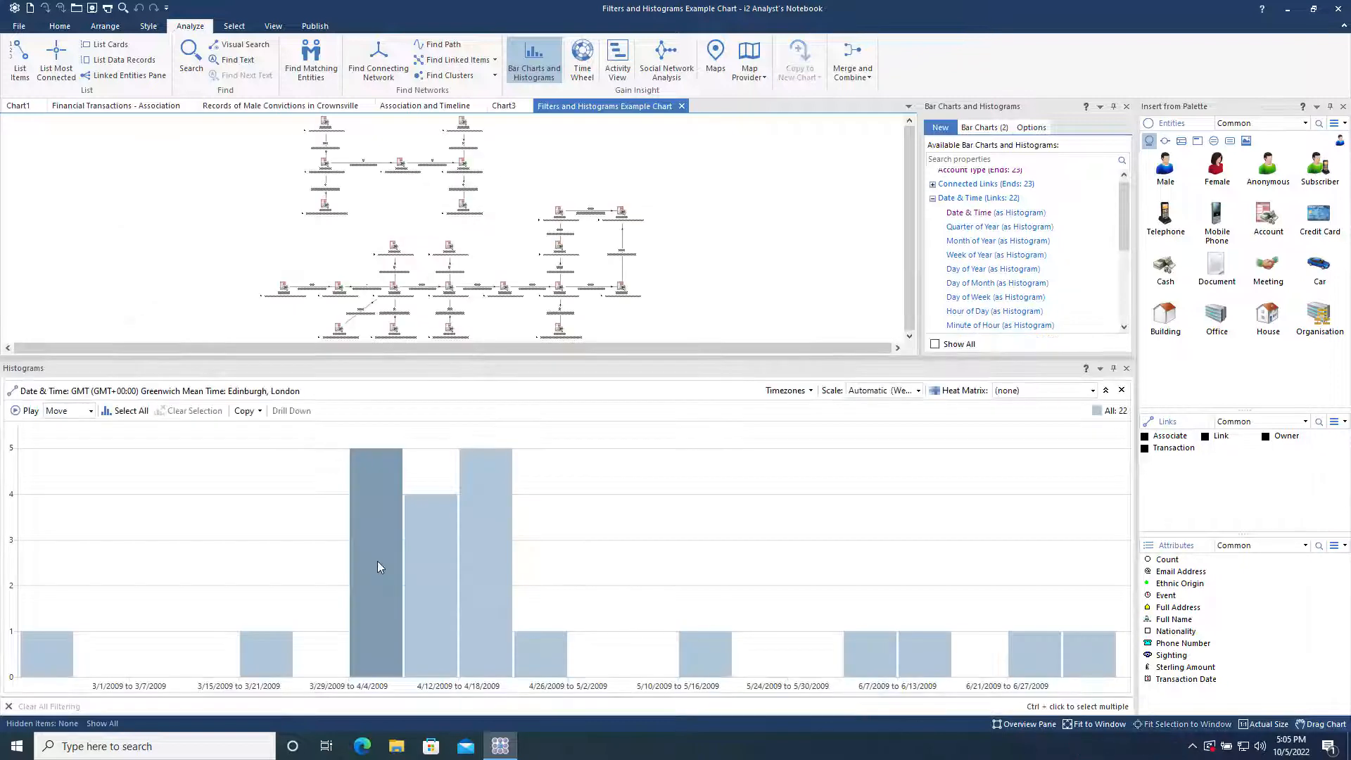
Filter the histogram to the weeks starting 3/29/2009 and 4/5/2009 in turn, and play the moving selection through the timeline
left_click(377, 561)
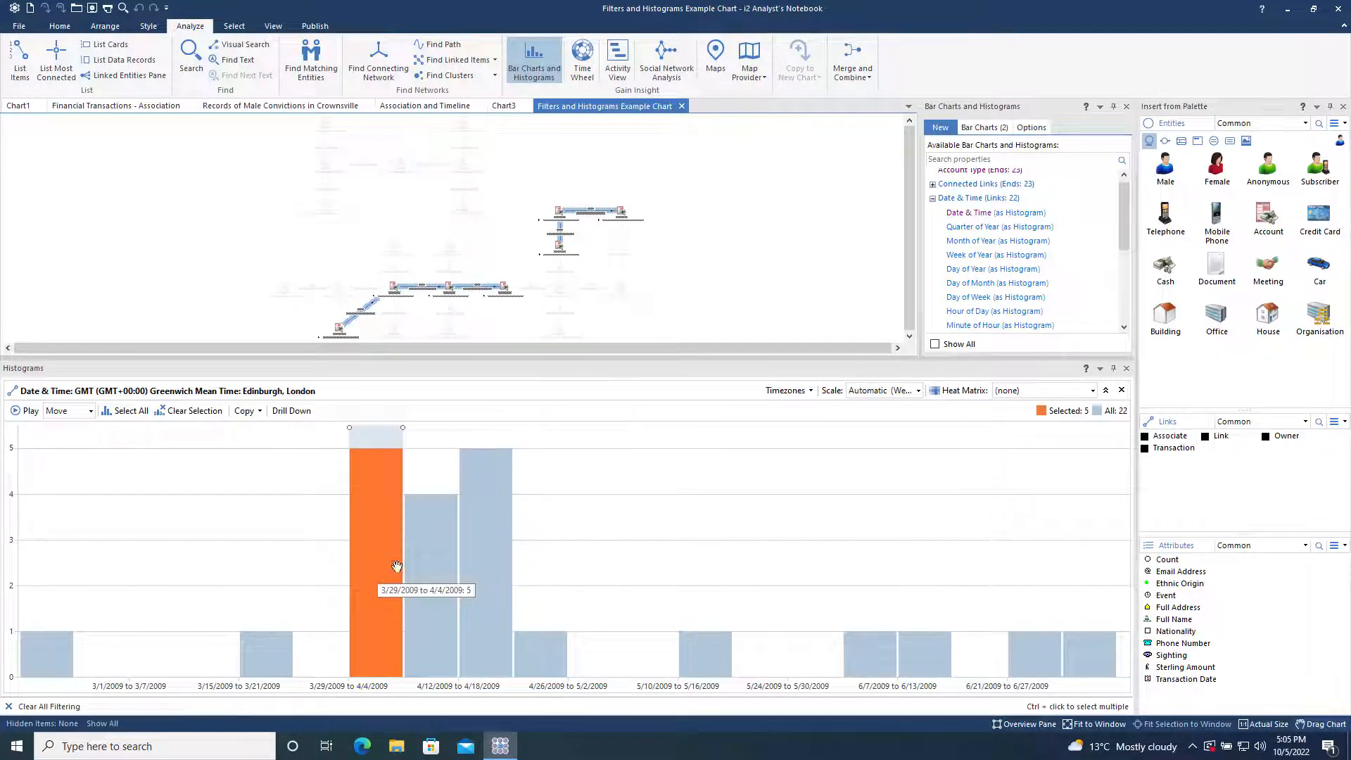
left_click(436, 566)
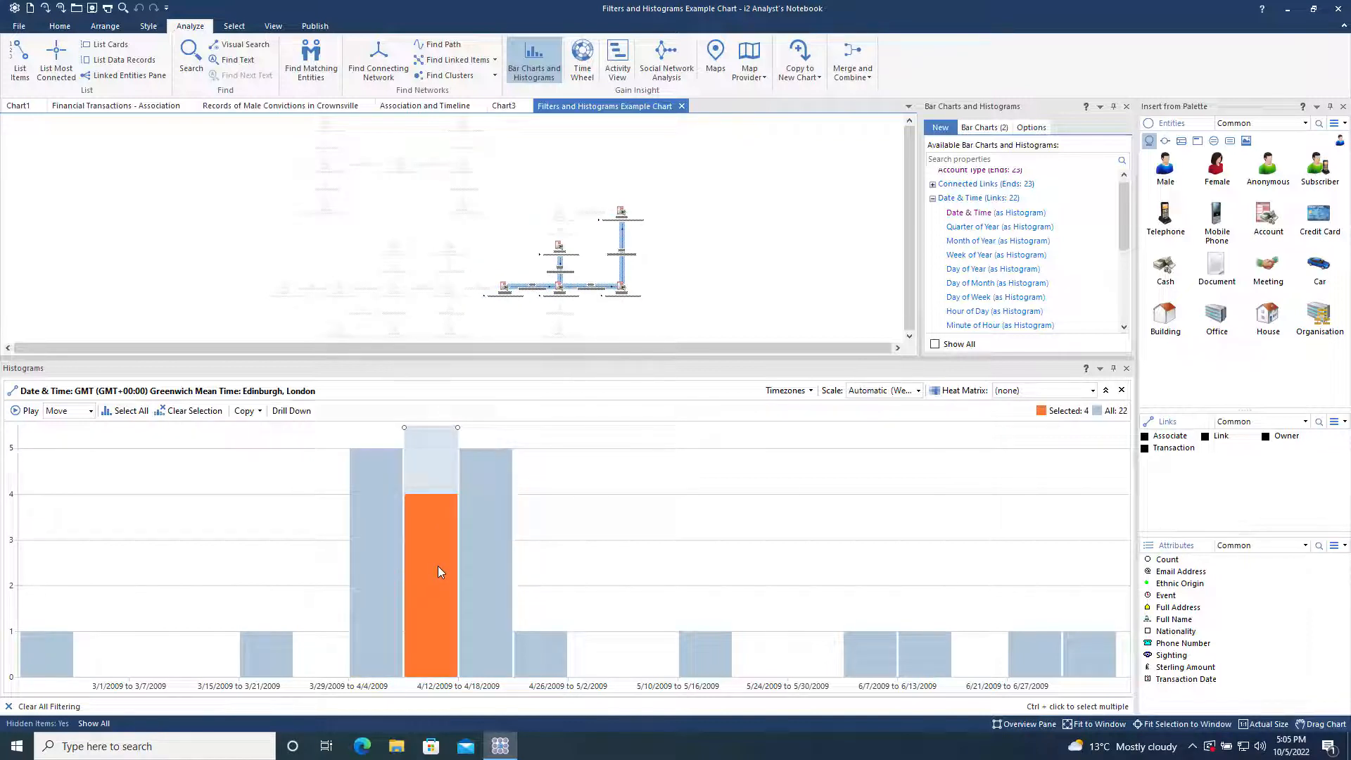
left_click(28, 411)
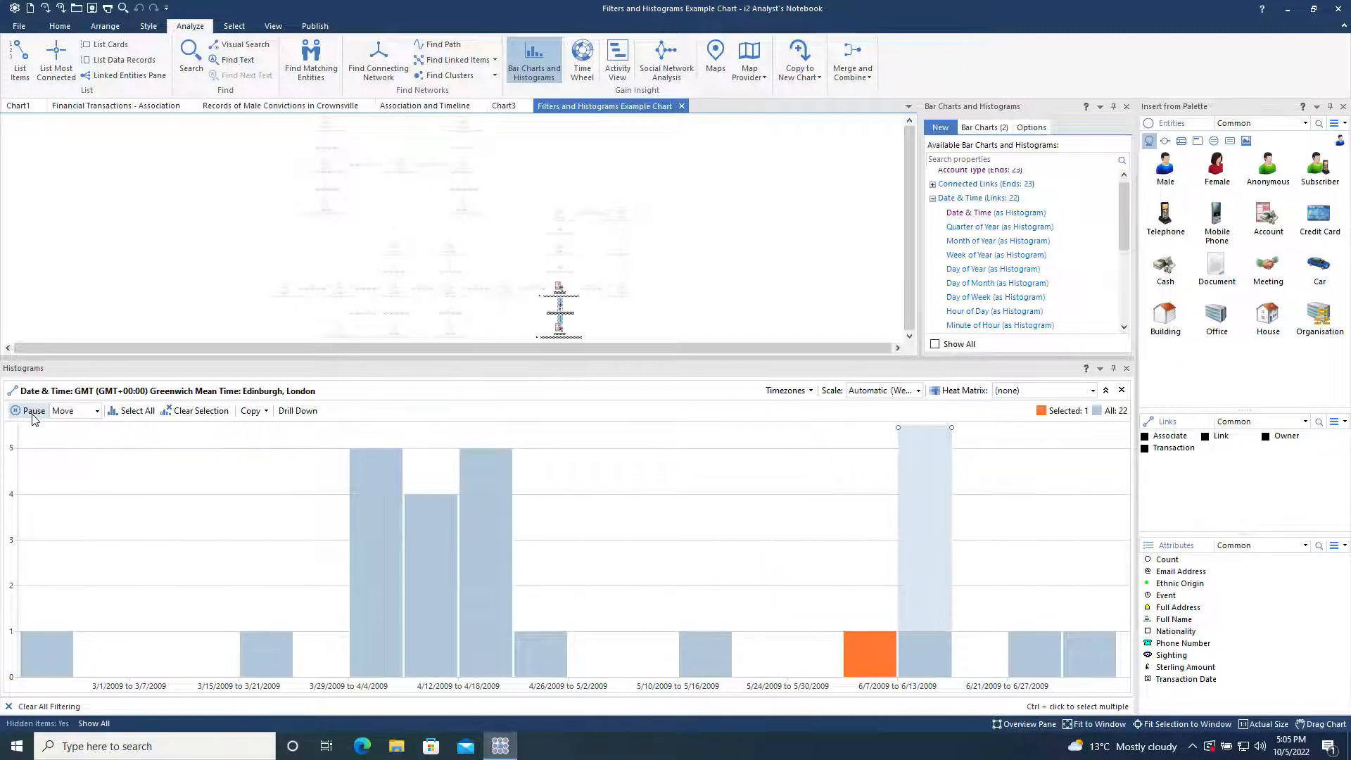
left_click(32, 413)
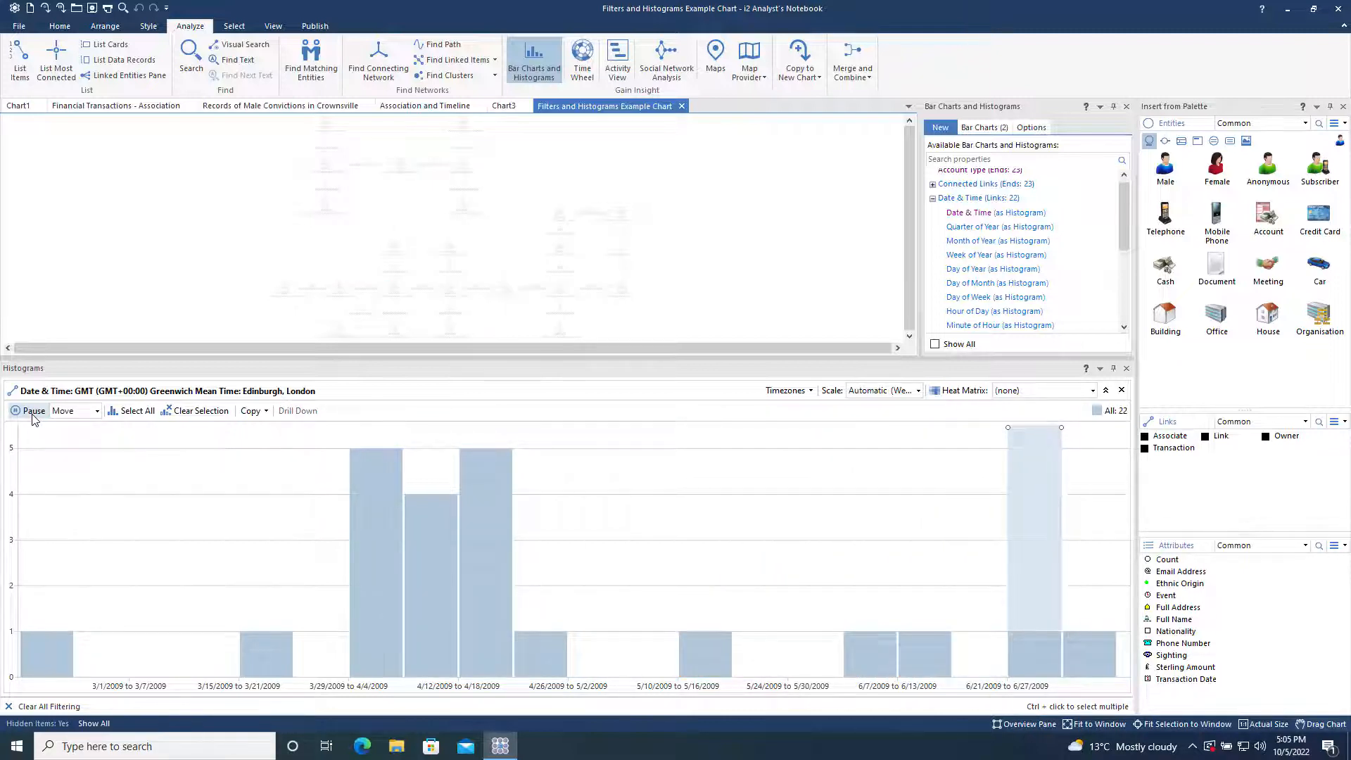
Drill down into the histogram week of 4/12/2009, view the 4/14/2009 and 4/15/2009 transactions, and return to all dates
right_click(483, 506)
left_click(505, 512)
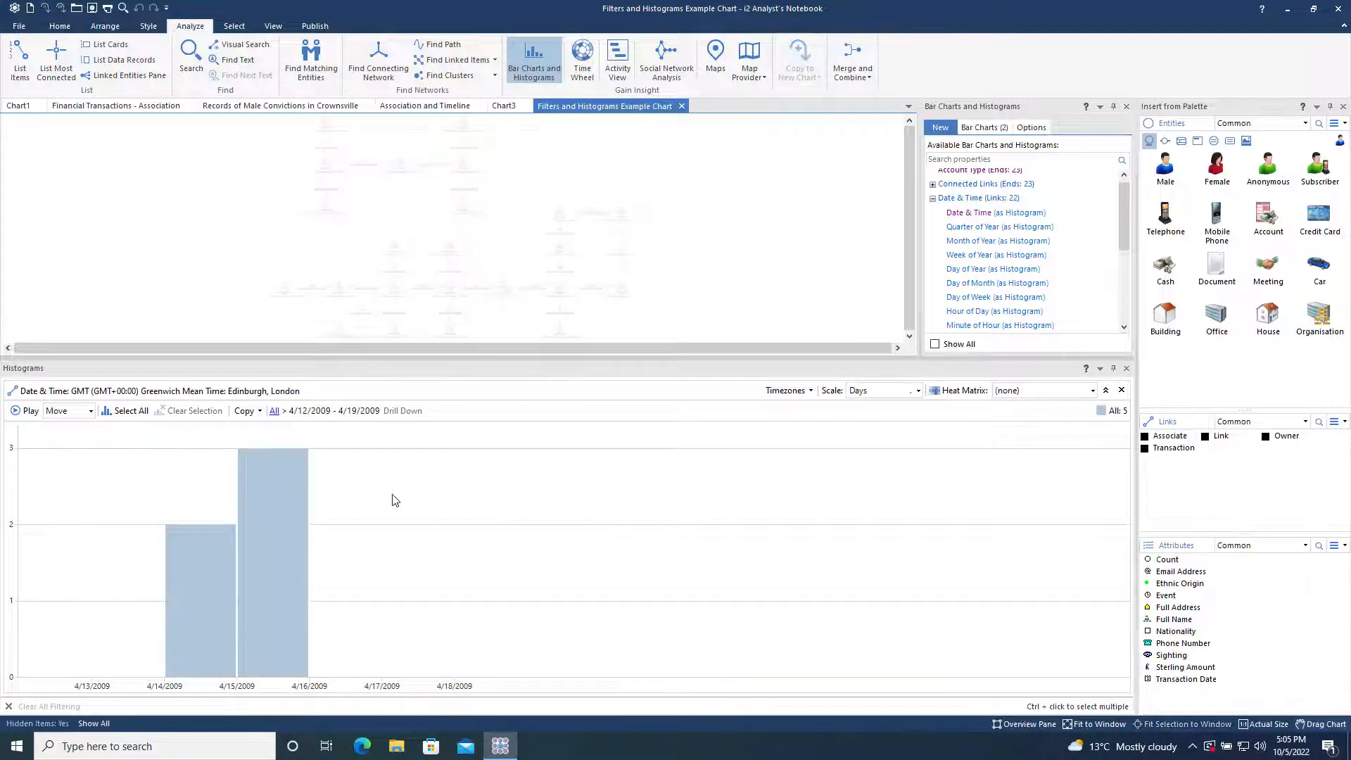
left_click(205, 590)
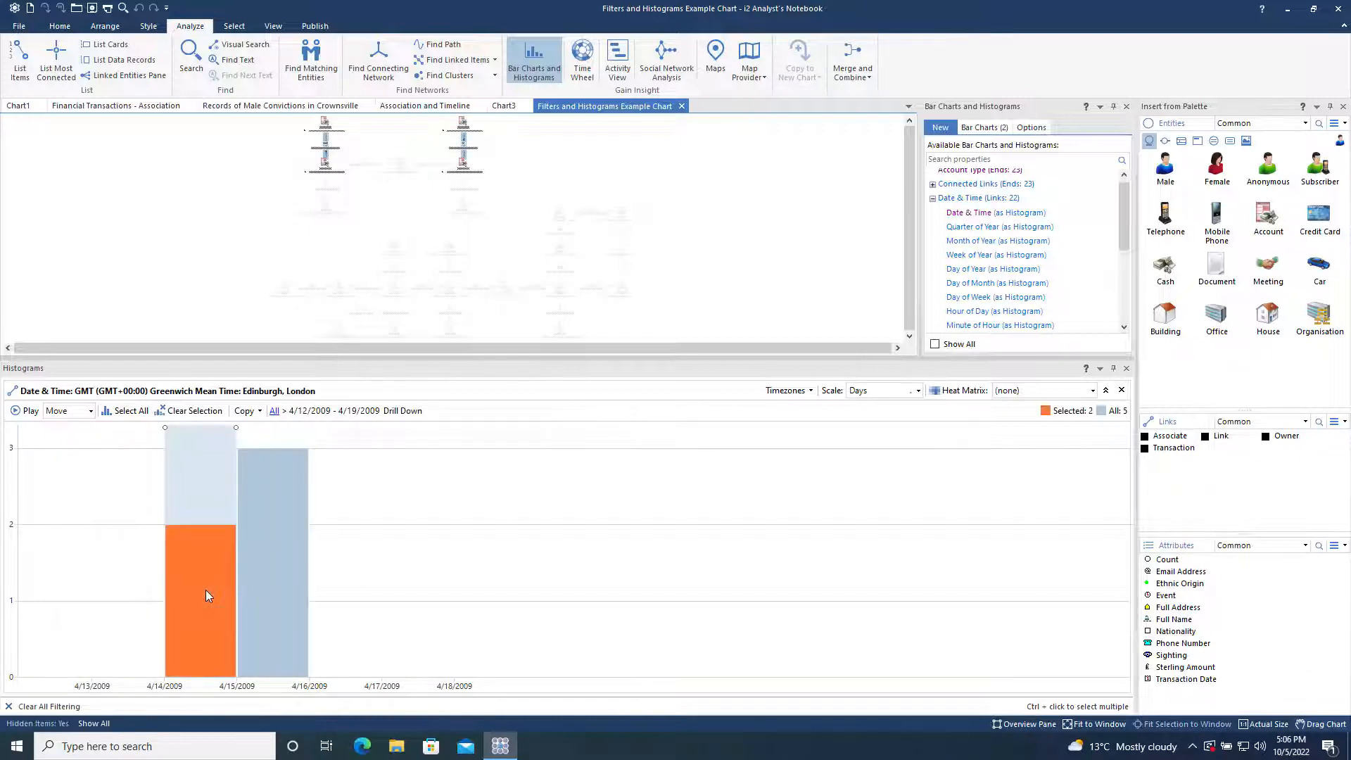
left_click(271, 570)
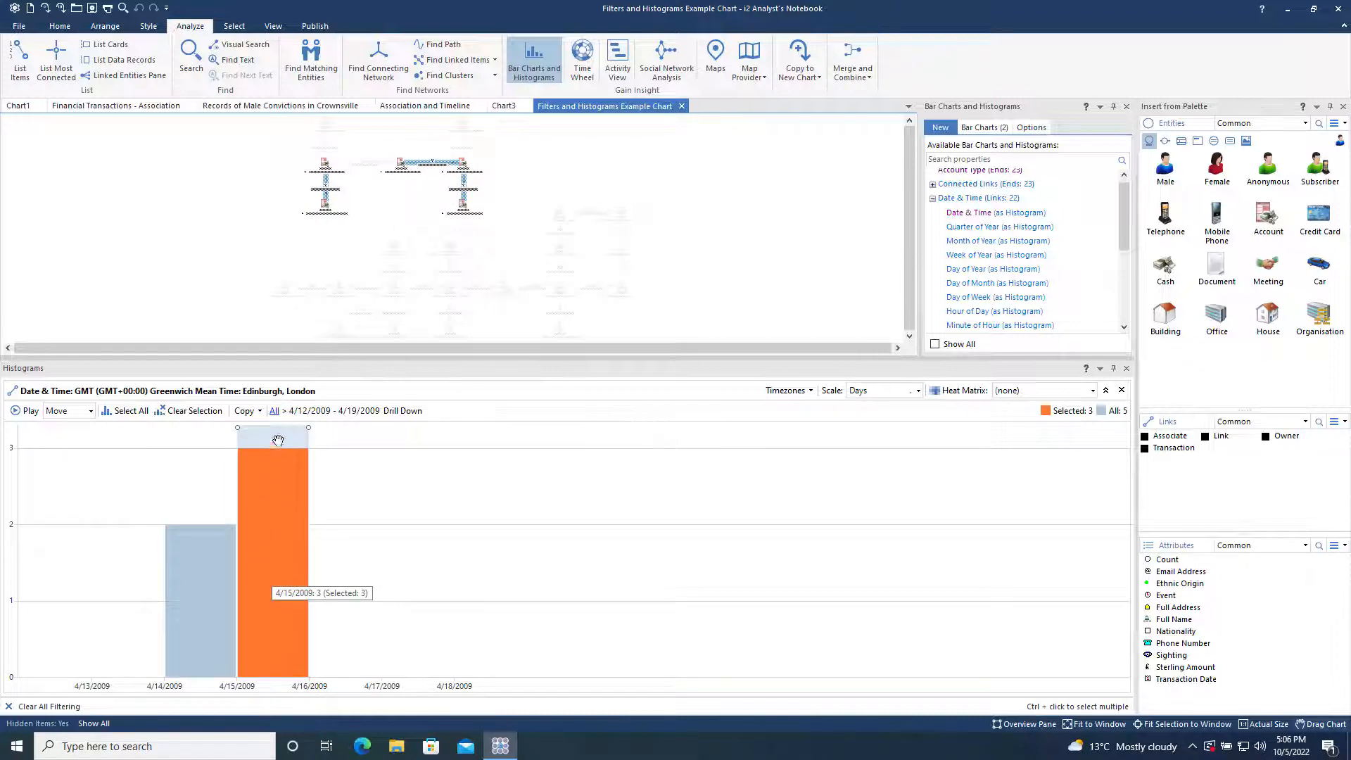
left_click(274, 411)
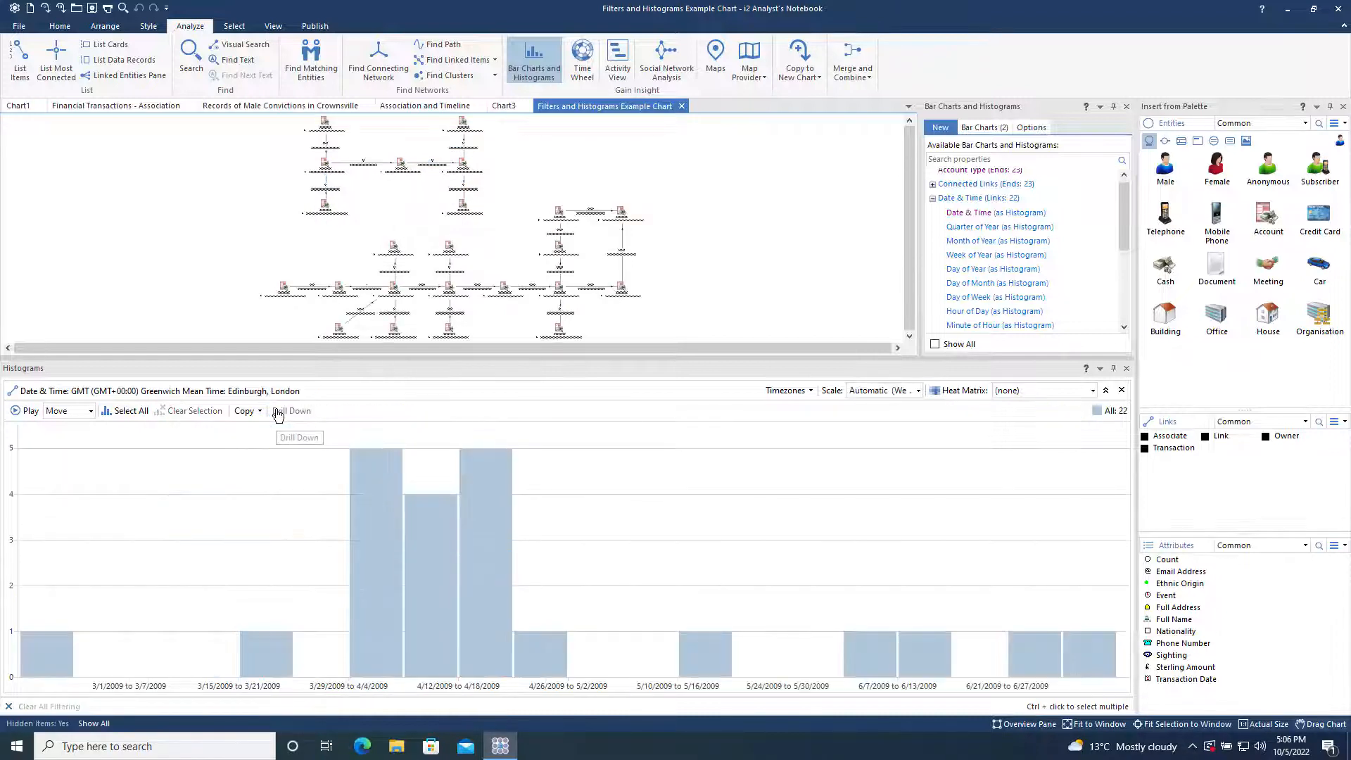
Add a Link Type heat matrix to the Date & Time histogram and select the Check Transaction cell for 4/12/2009 to 4/18/2009
left_click(1092, 390)
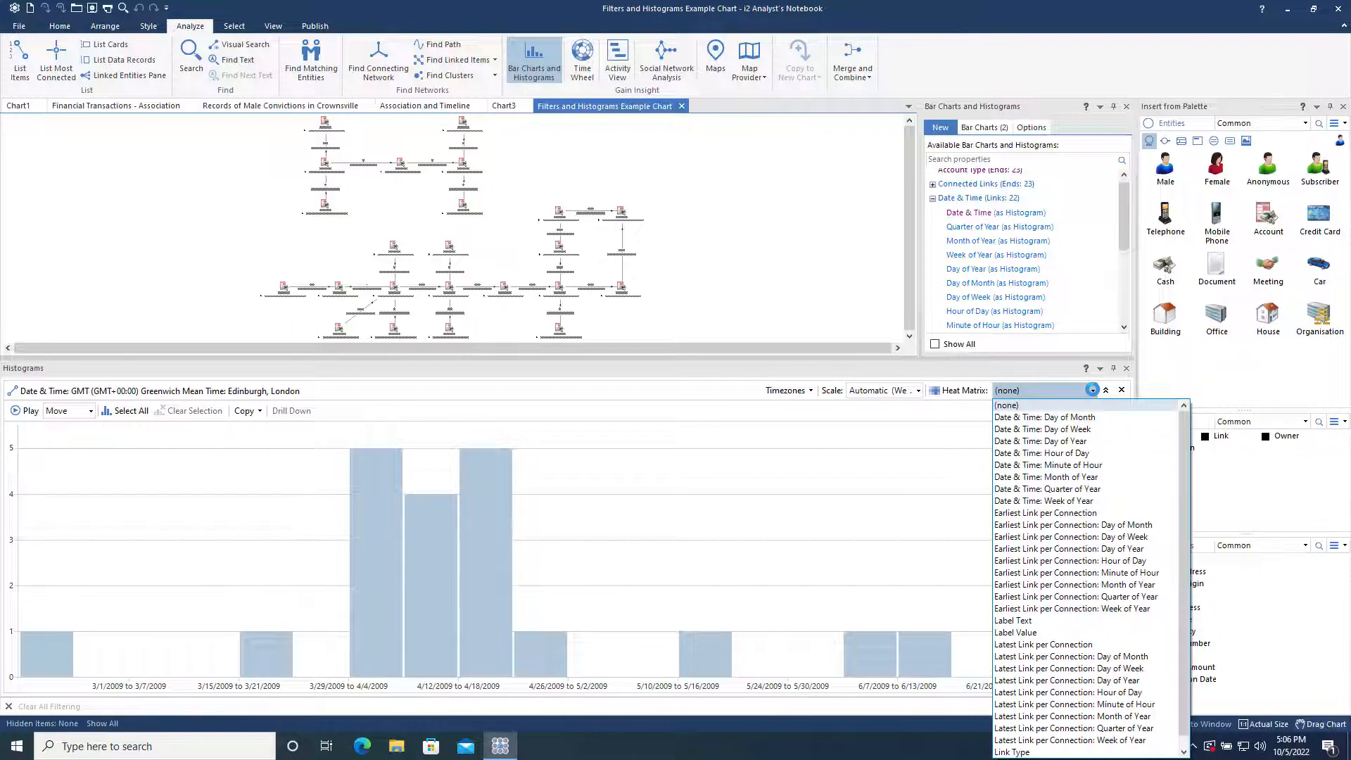
left_click(1088, 429)
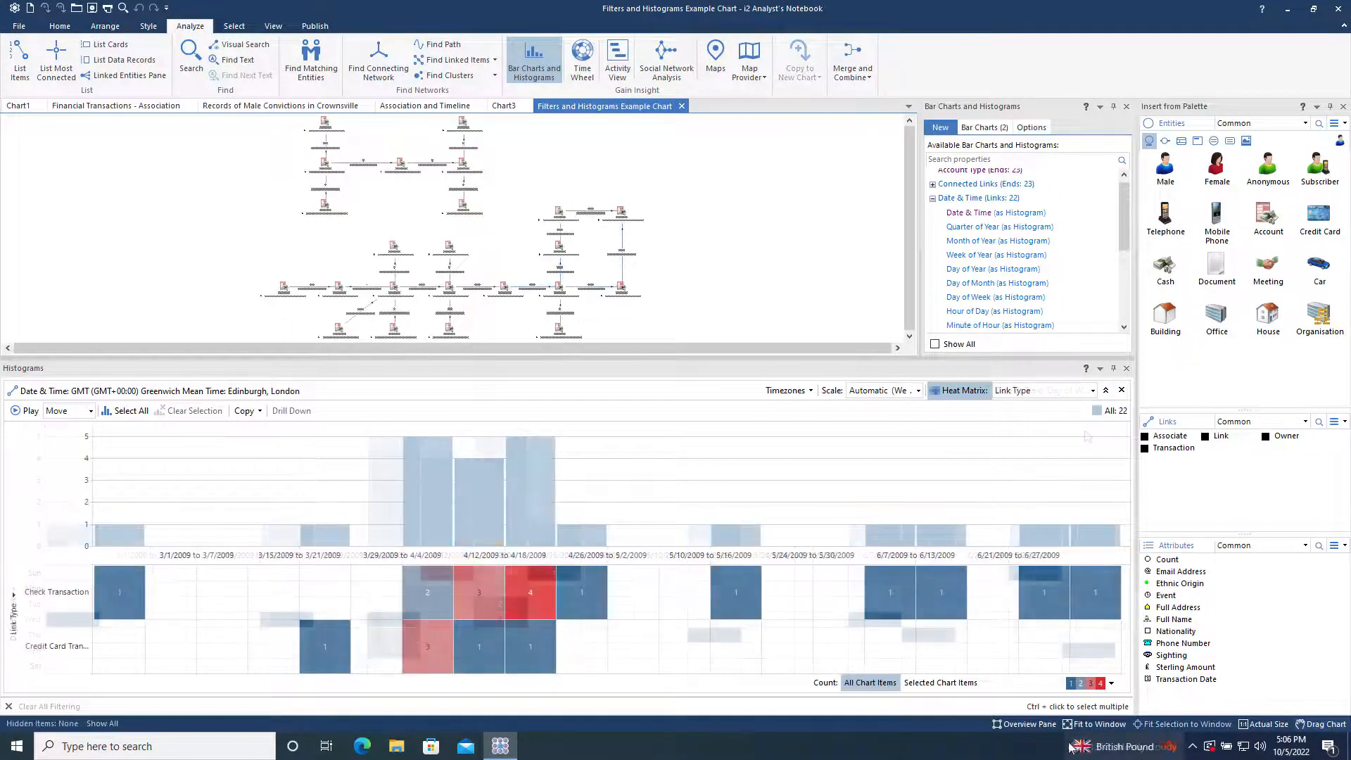
left_click(534, 600)
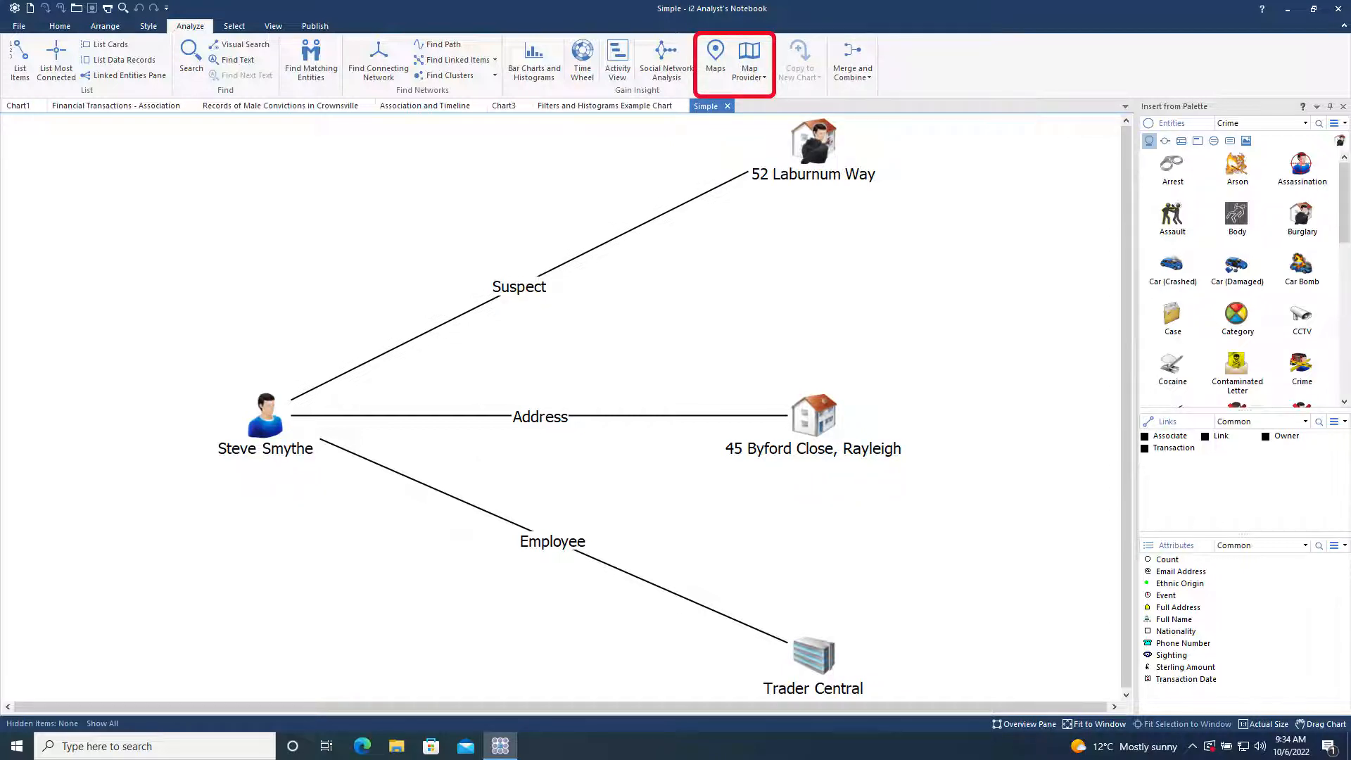
Choose i2 Esri Maps as the map provider and open the map alongside the Simple chart
left_click(760, 77)
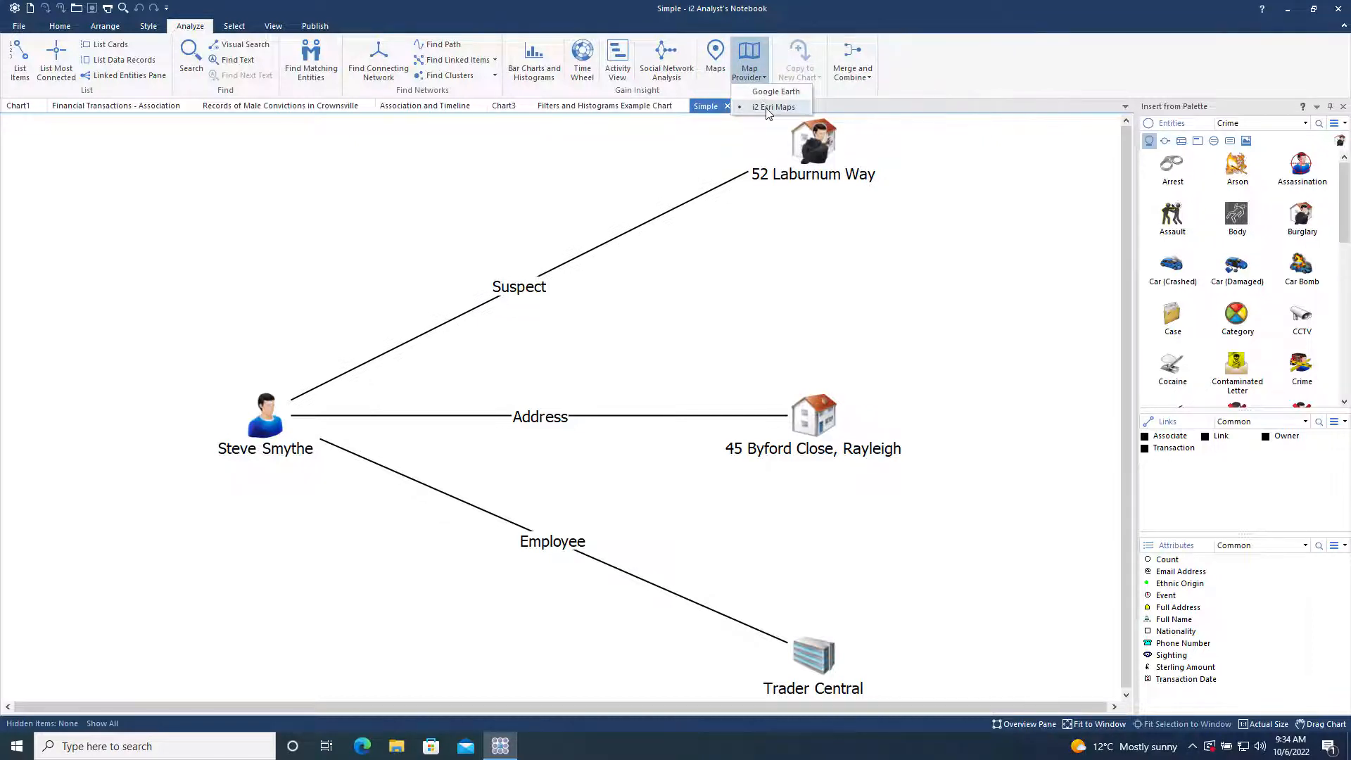
left_click(769, 108)
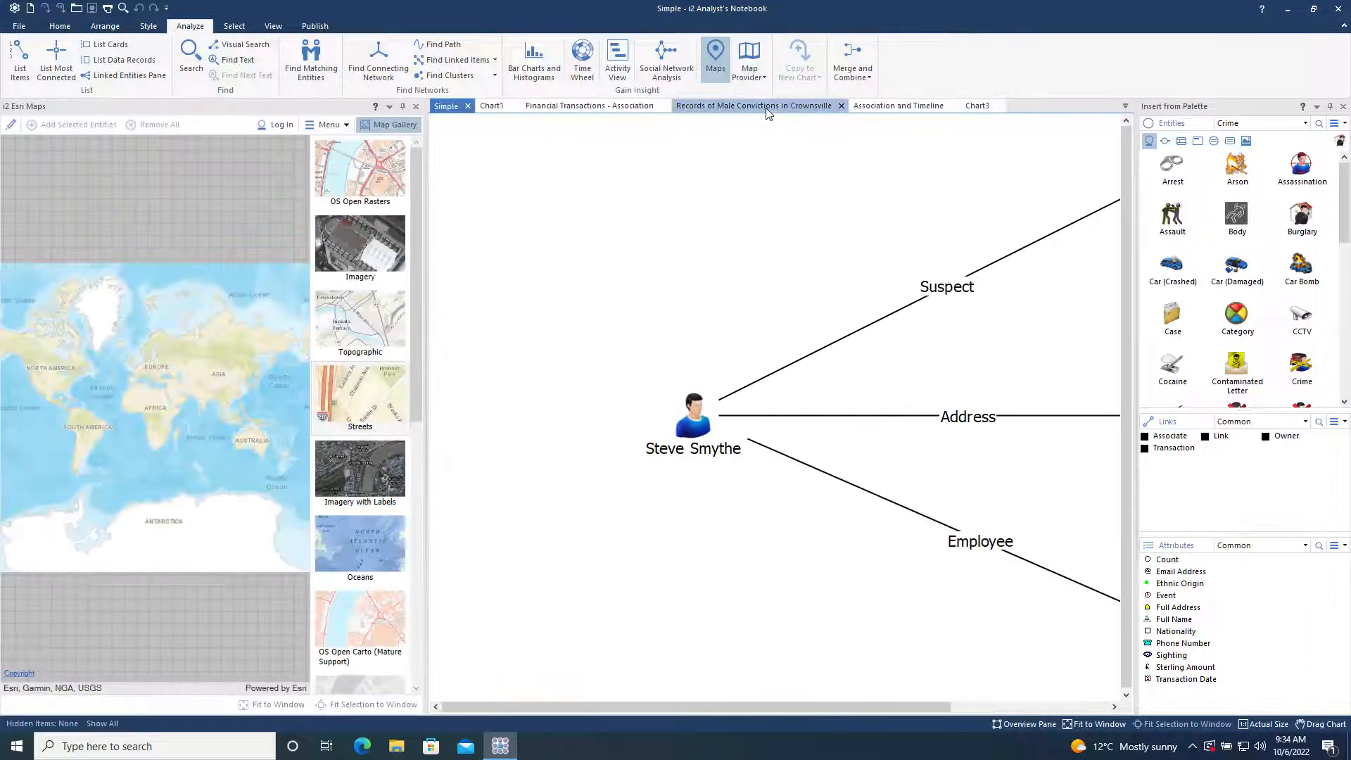
left_click(1095, 724)
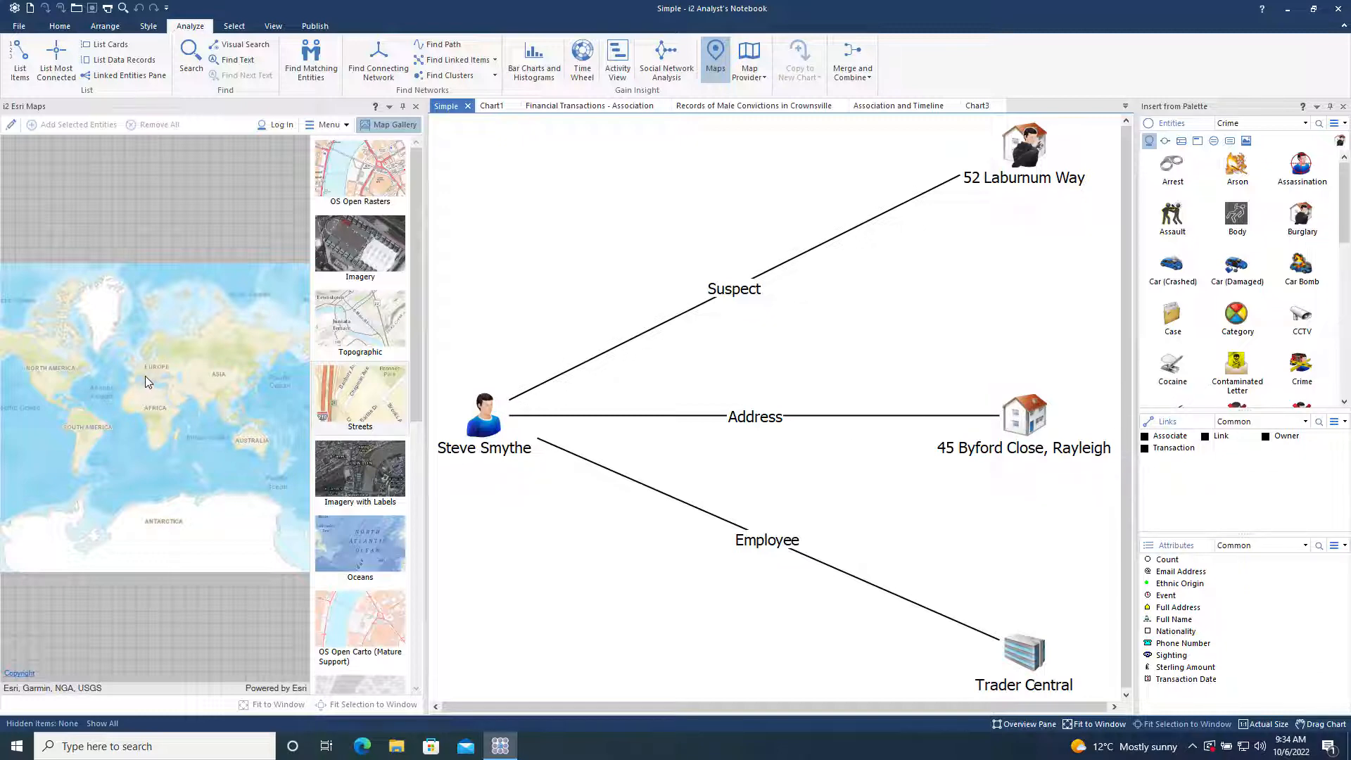
Set the basemap to OS Open Rasters and examine the area around London on the map
scroll(144, 375, "up", 4)
scroll(155, 440, "up", 3)
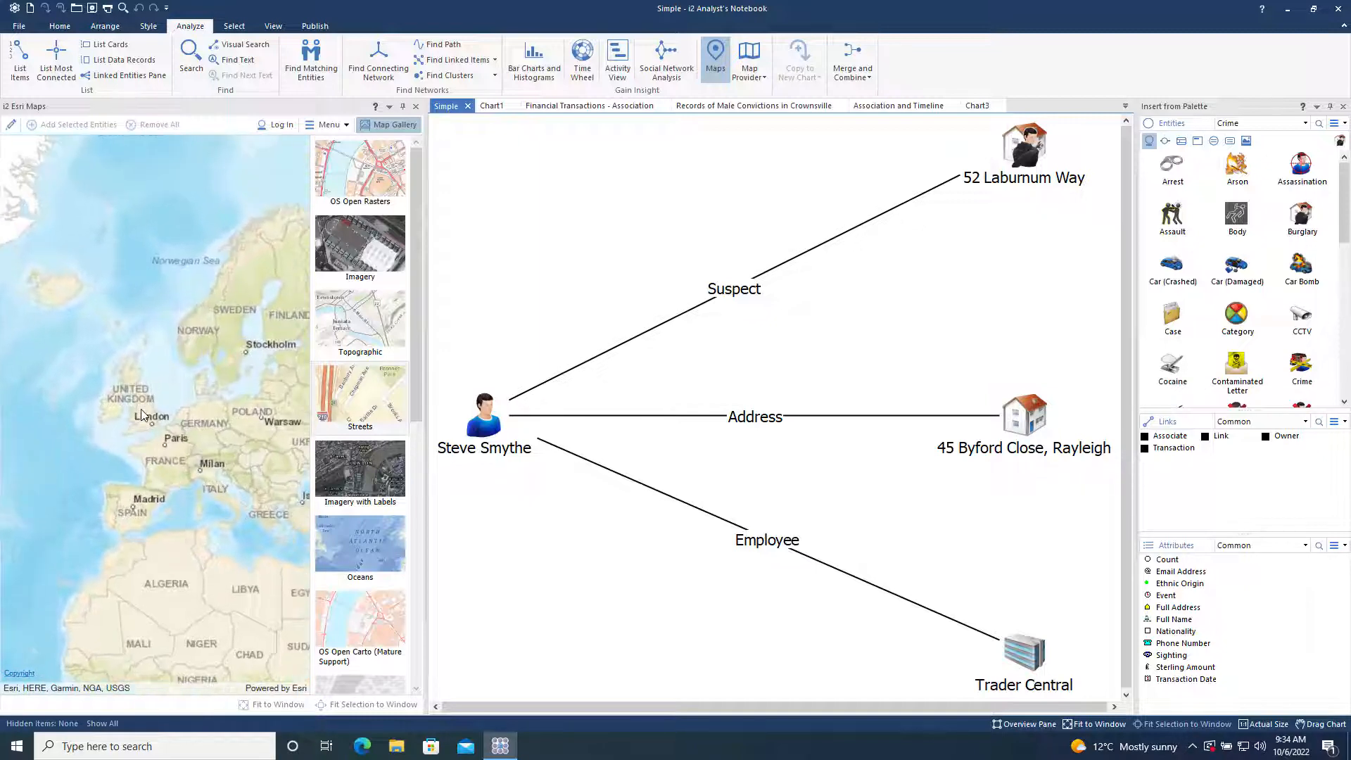
scroll(143, 437, "up", 4)
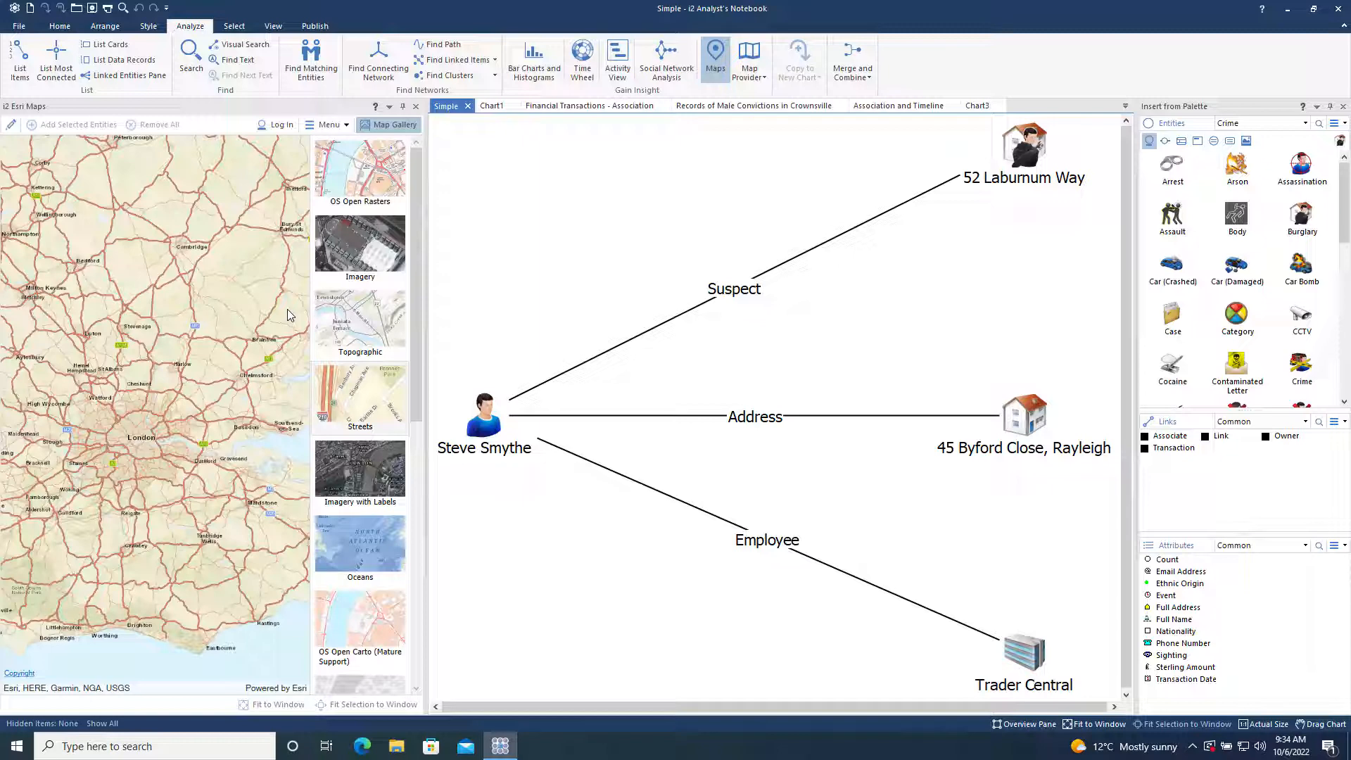
left_click(327, 201)
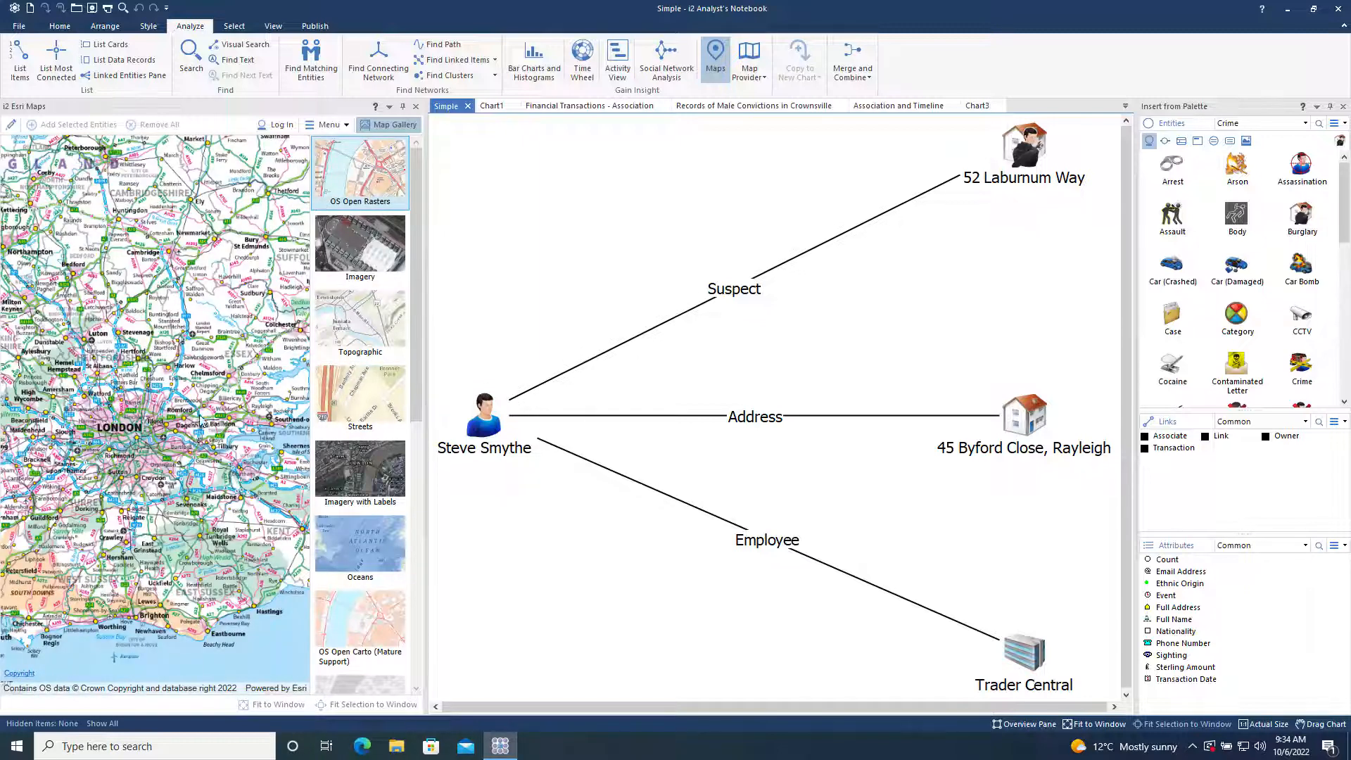
scroll(201, 422, "up", 2)
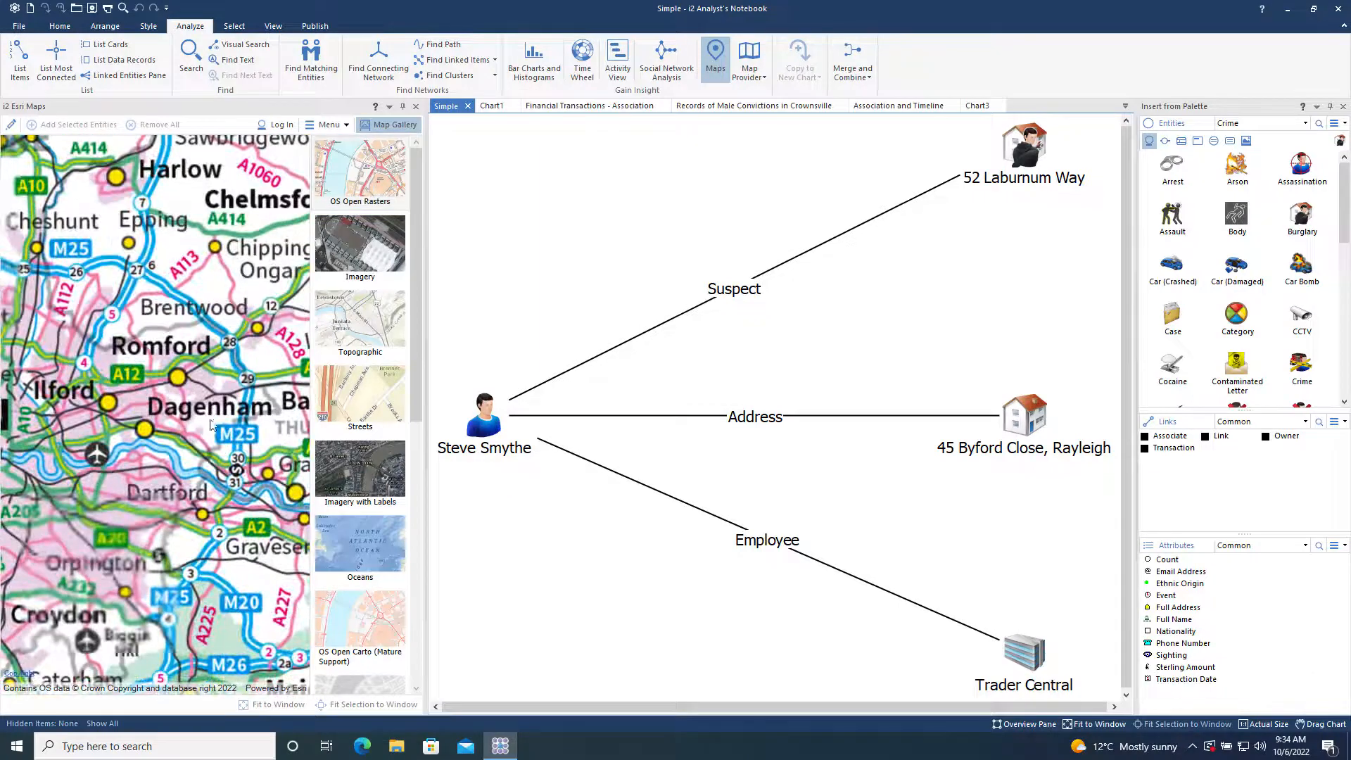
Locate the home street on the map and place the house entity from the Address link onto it
left_click_drag(212, 425, 111, 452)
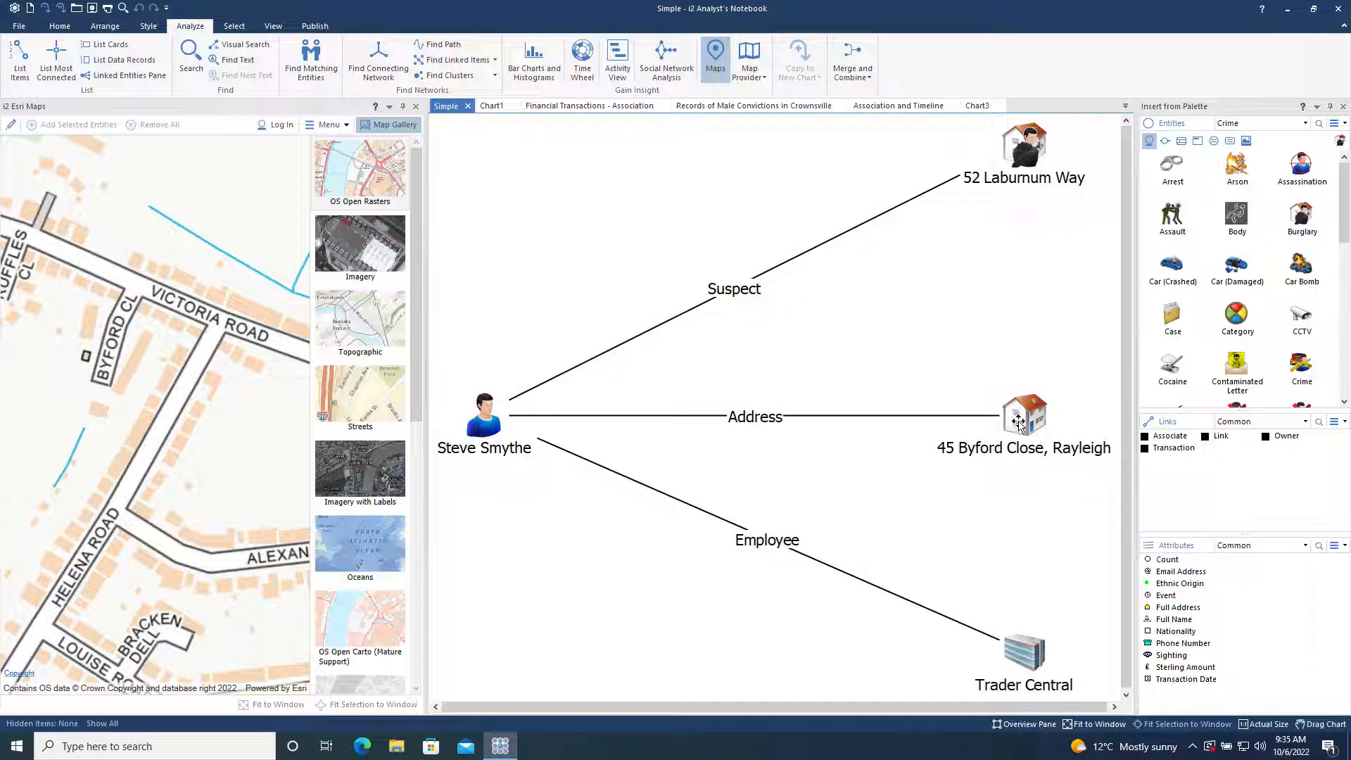
left_click_drag(1016, 419, 135, 361)
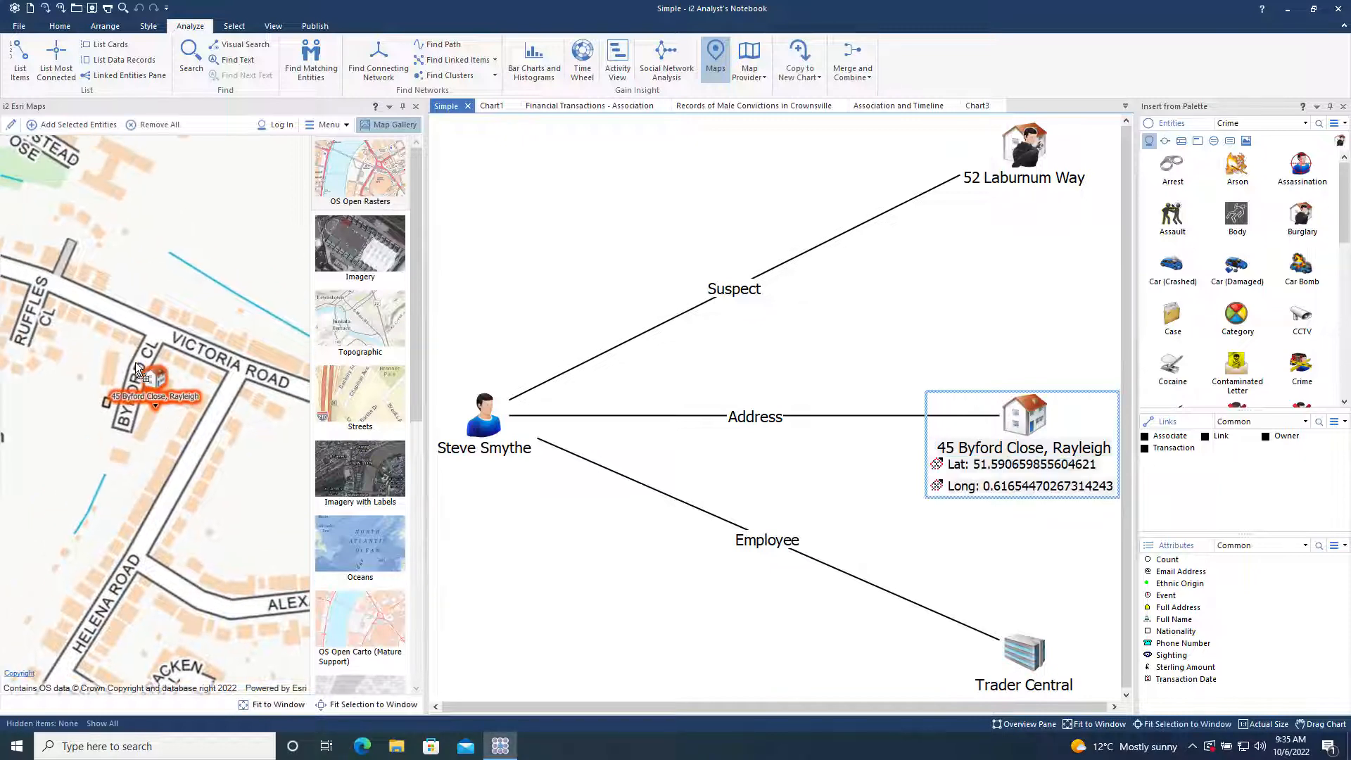
scroll(149, 375, "down", 4)
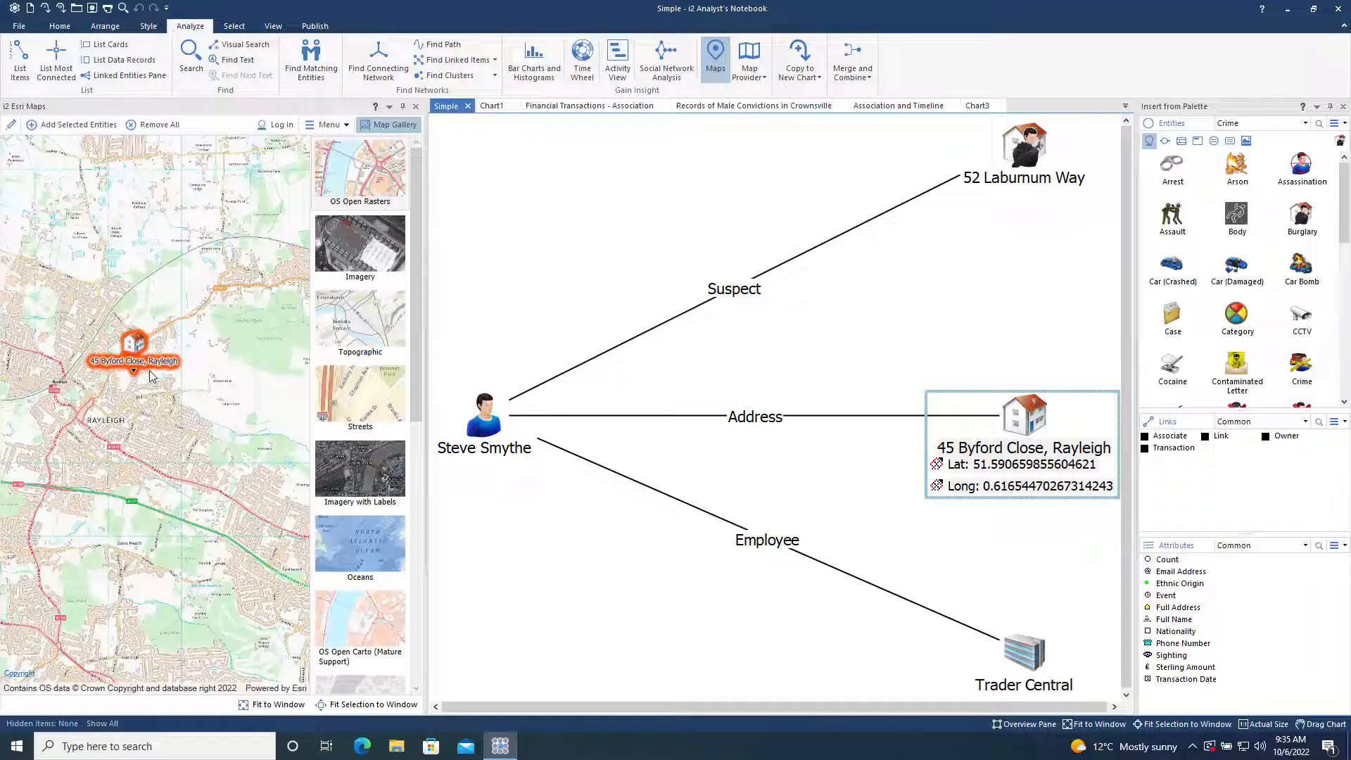
Add Latitude 51.5626 and Longitude 0.7599 attributes to the Trader Central entity
left_click(1033, 651)
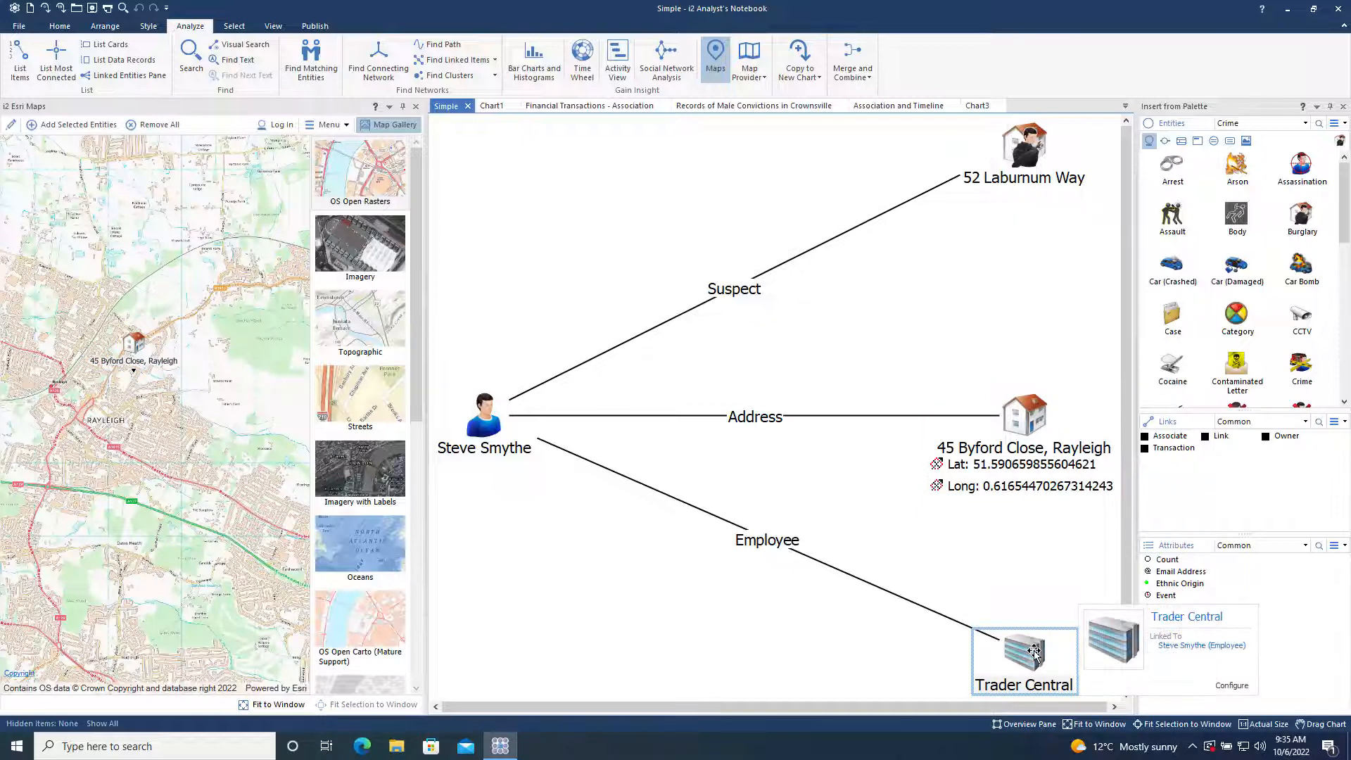
right_click(1032, 651)
left_click(1077, 640)
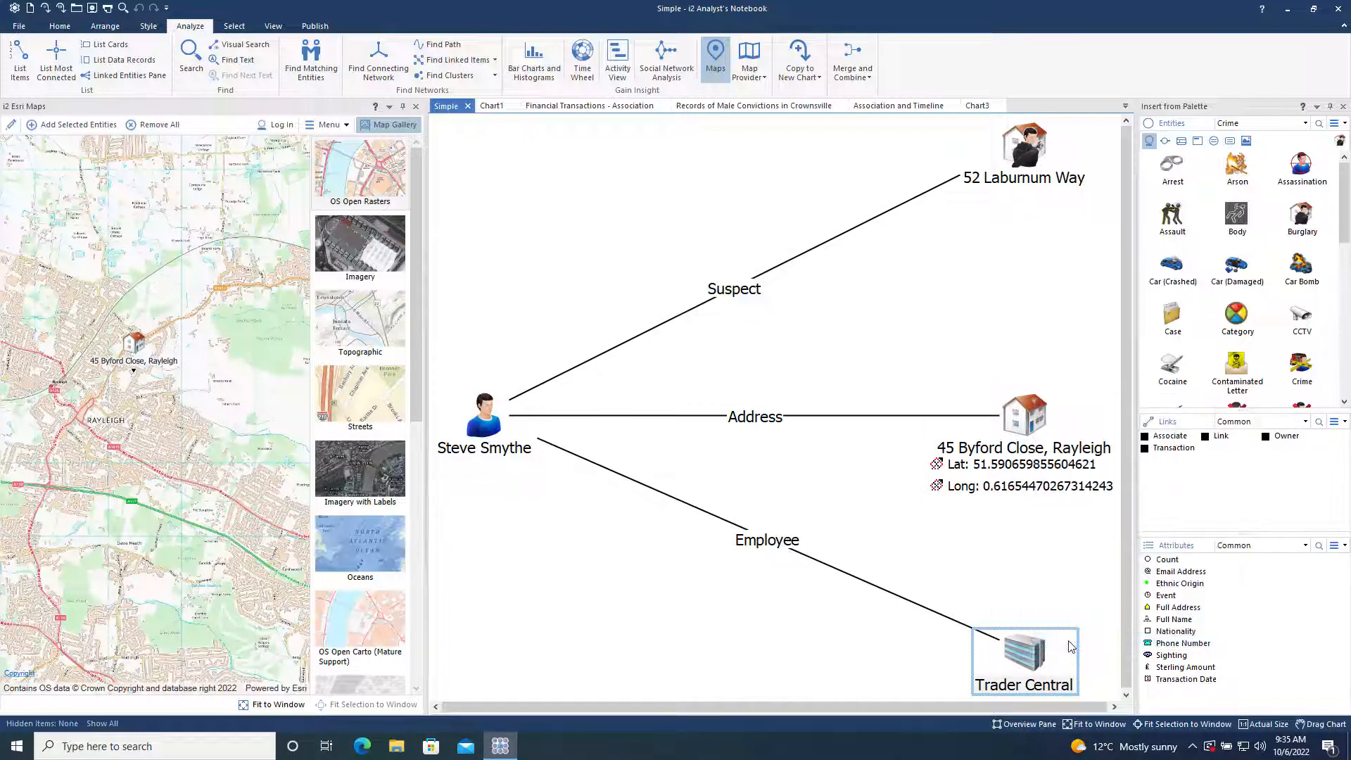
left_click(618, 416)
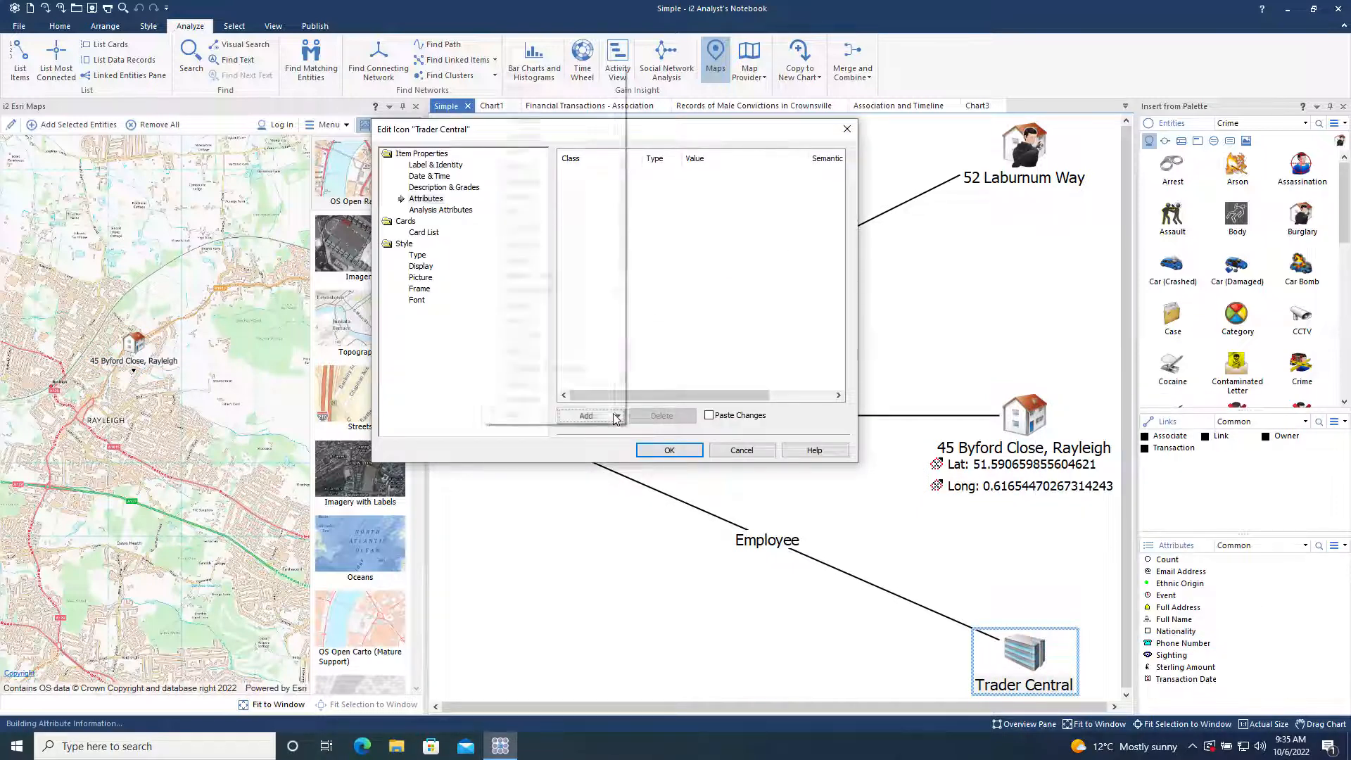
mouse_move(592, 230)
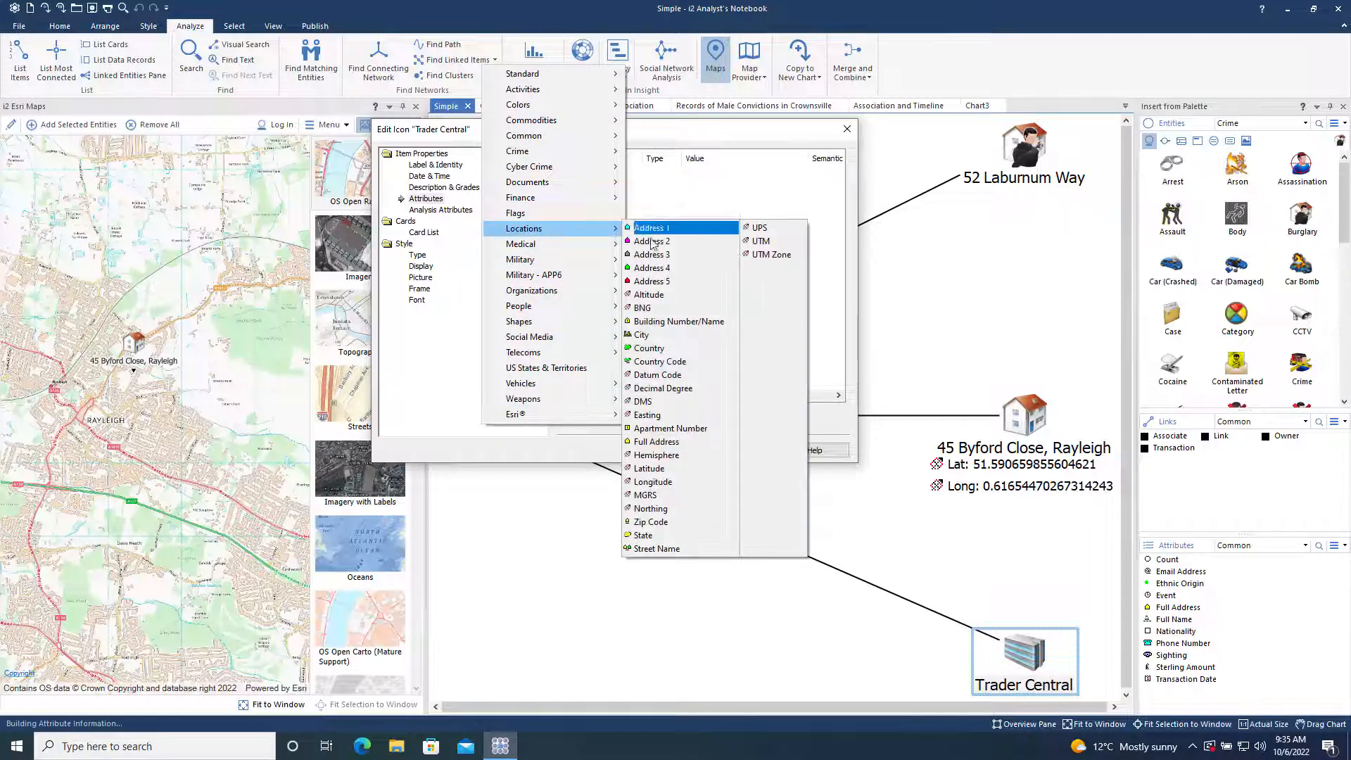
left_click(681, 469)
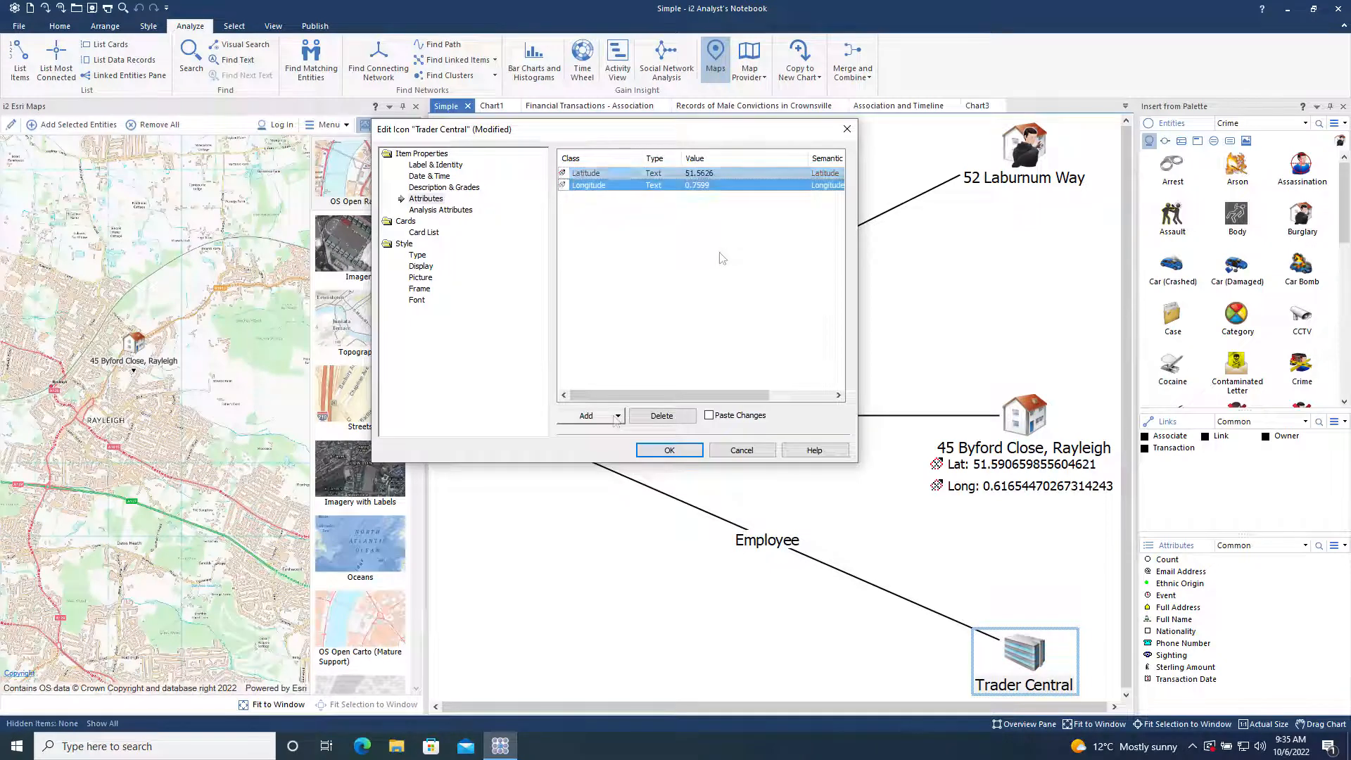
left_click(669, 449)
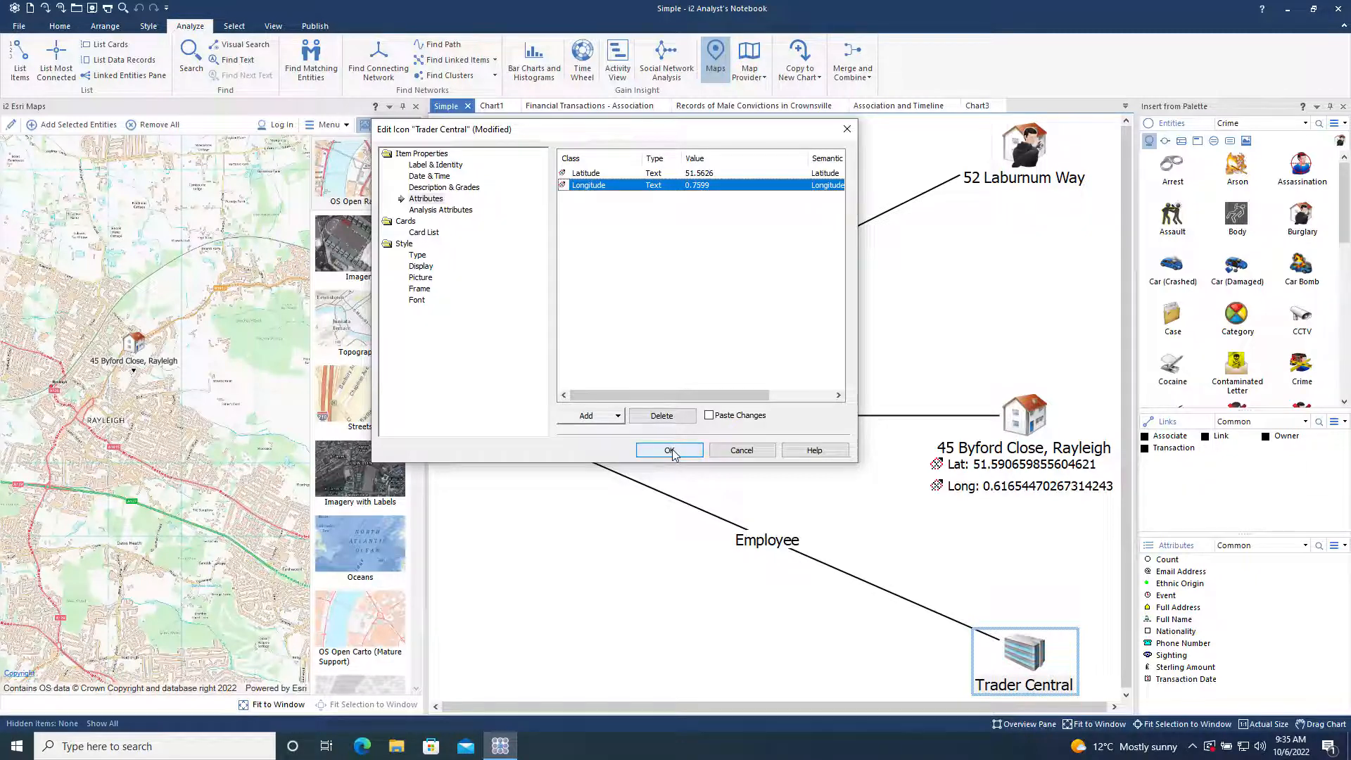
Add Trader Central to the map and select it together with the house from the Address link to highlight both
right_click(1027, 630)
left_click(1073, 423)
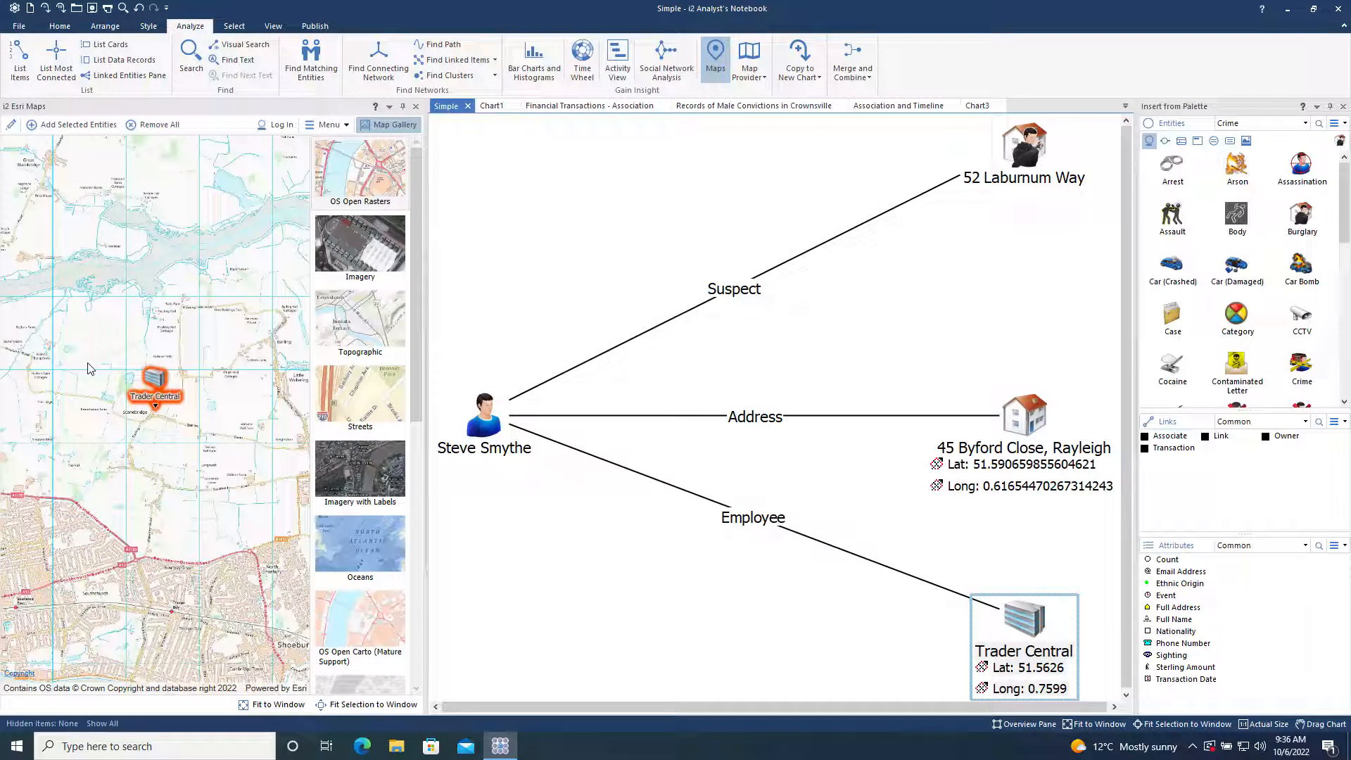
scroll(90, 368, "down", 1)
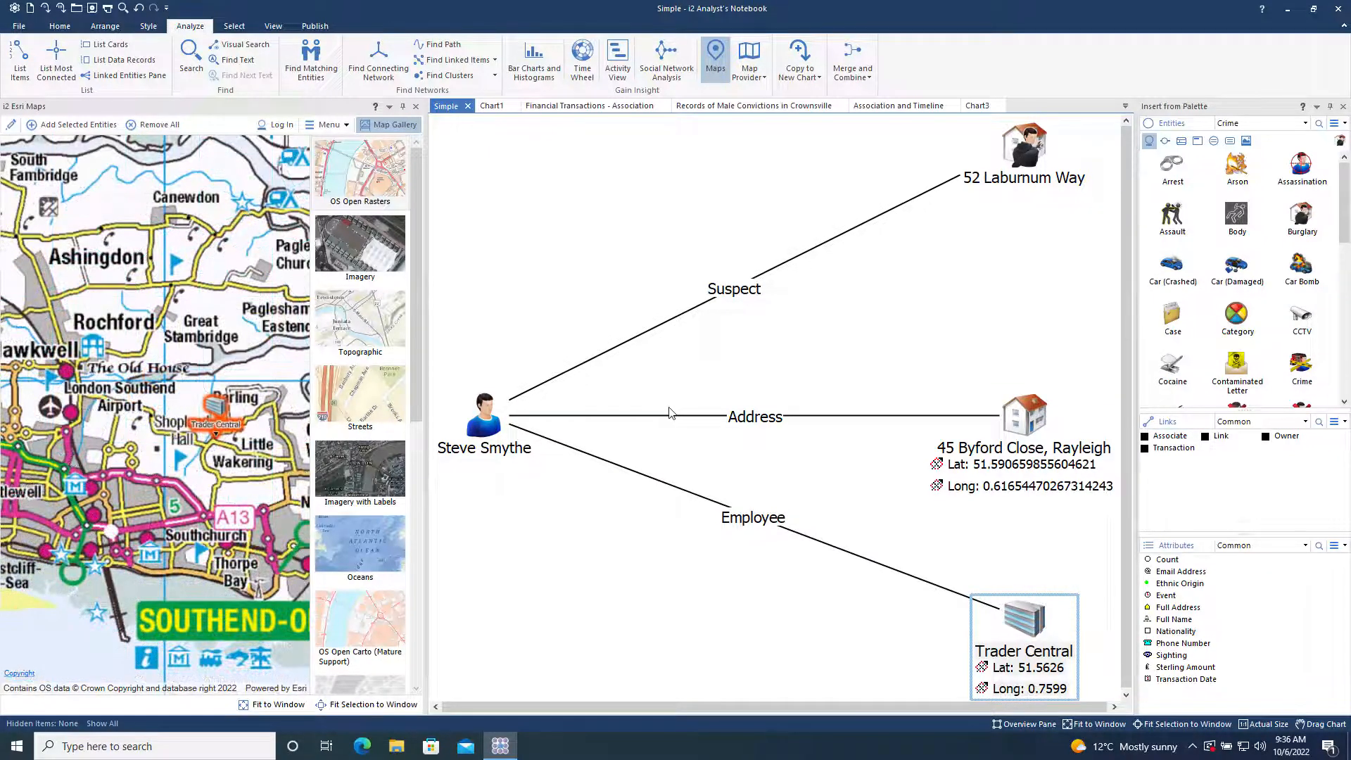
left_click(1032, 415)
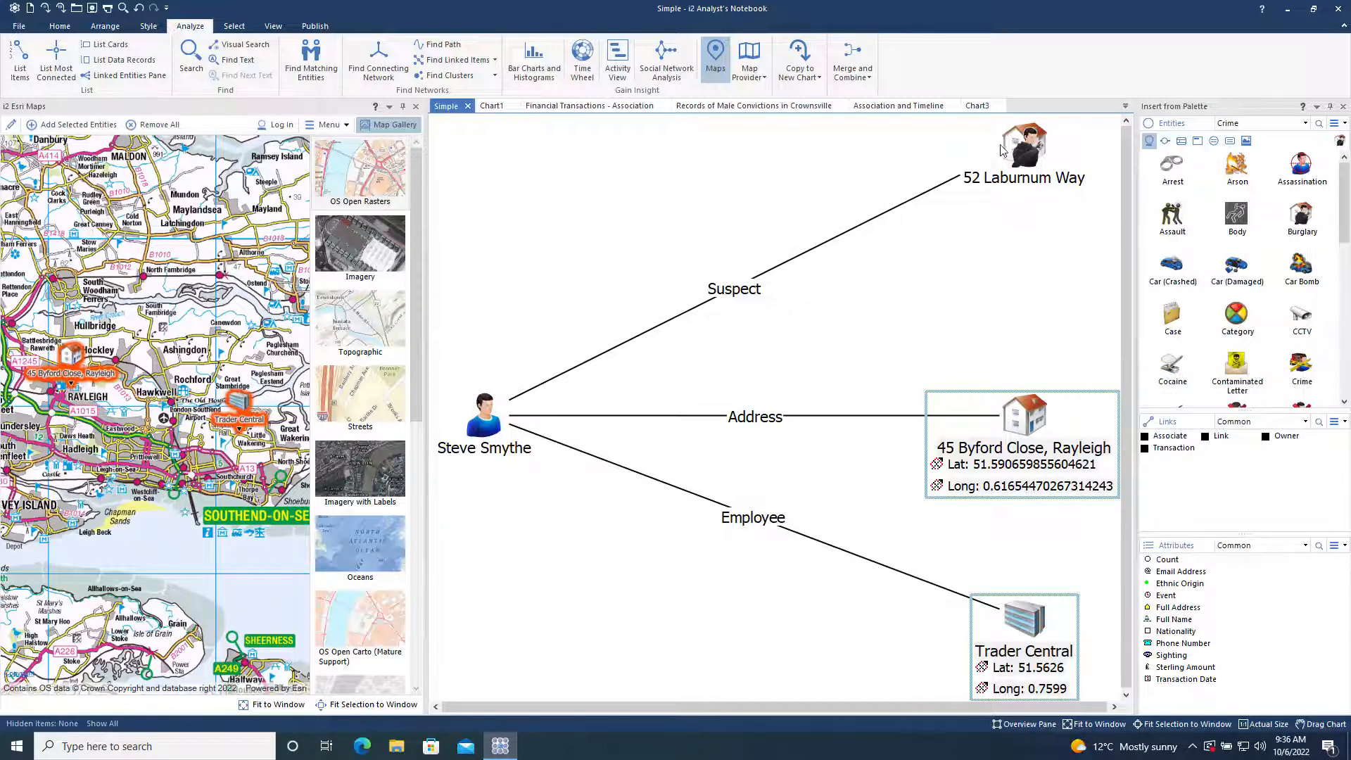
Enter "LOC/ 51.6045 0.5956 //" as the description of the house entity on the Suspect link and add it to the map
right_click(1019, 154)
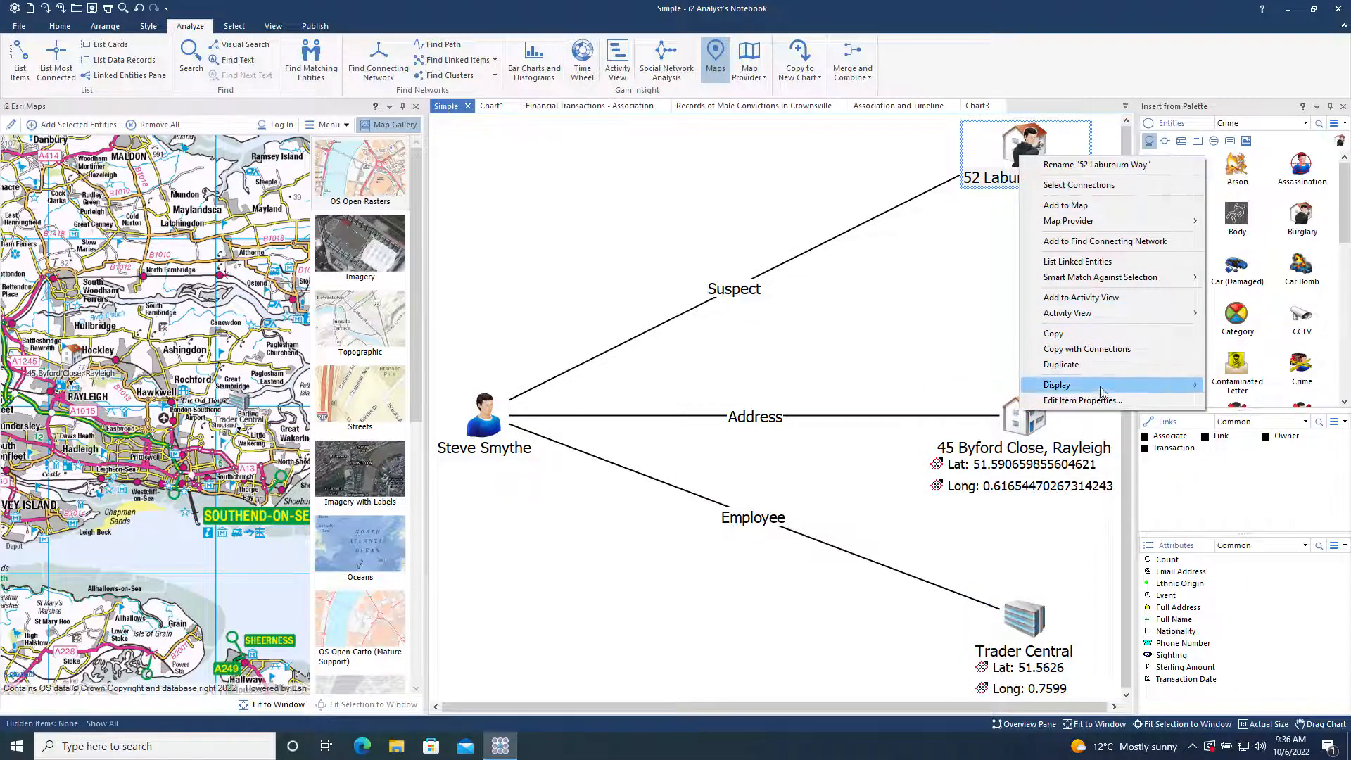
left_click(1080, 400)
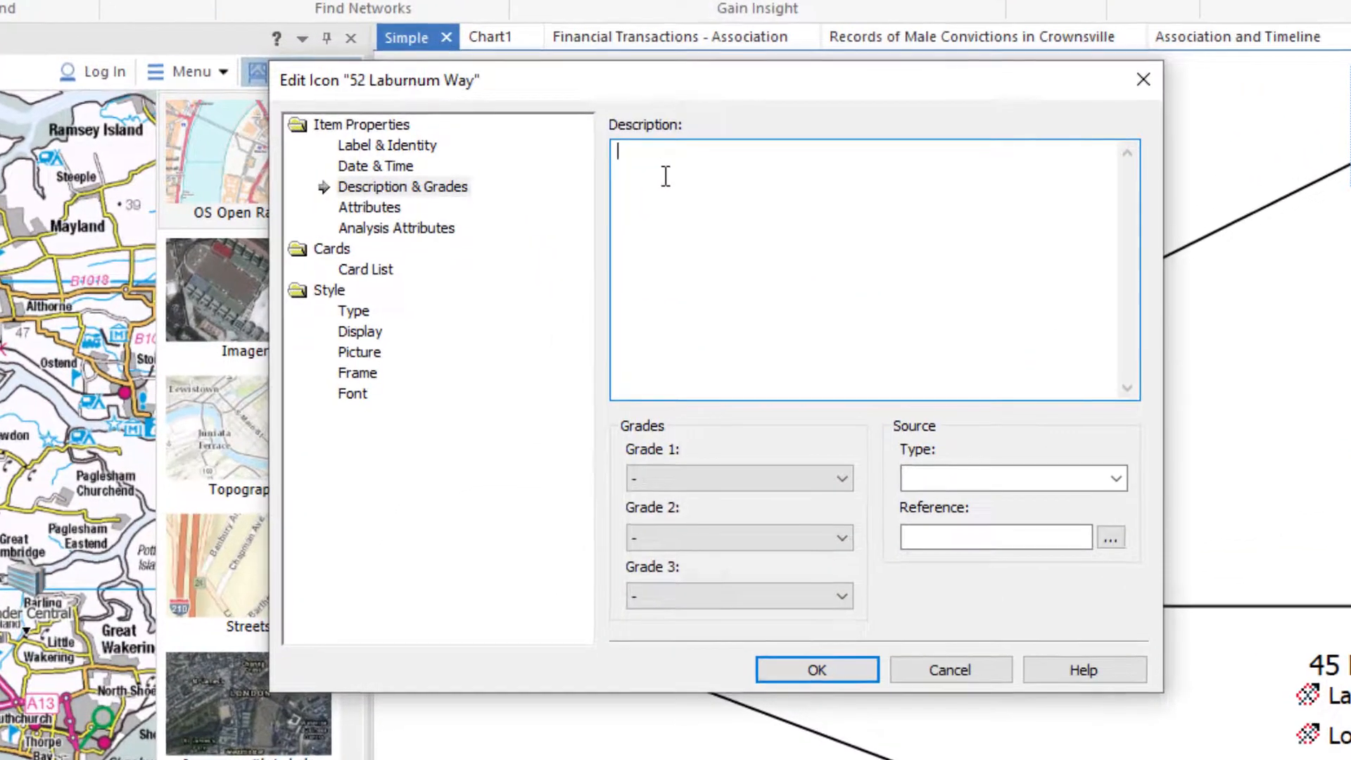
type("LOC/ 51.6045 0.5956 //")
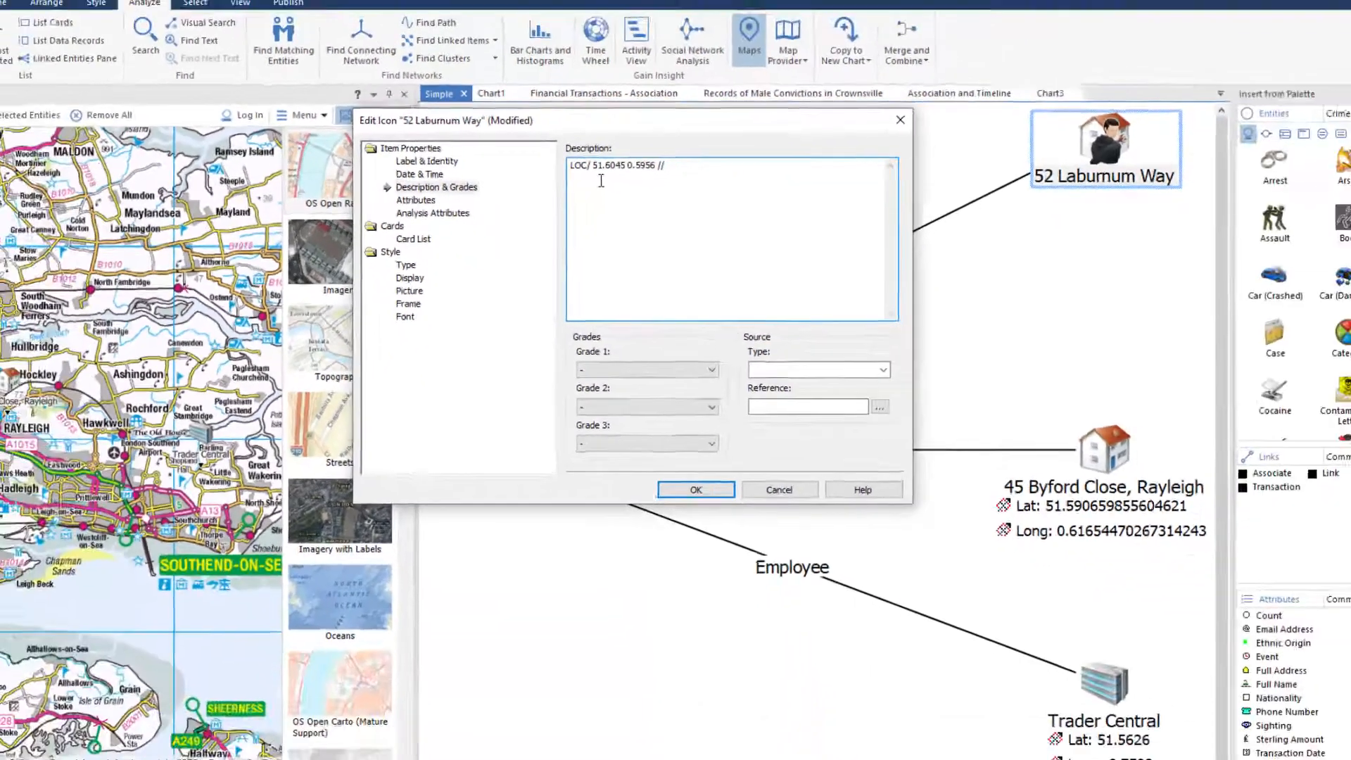
left_click(817, 669)
right_click(1023, 148)
left_click(1070, 195)
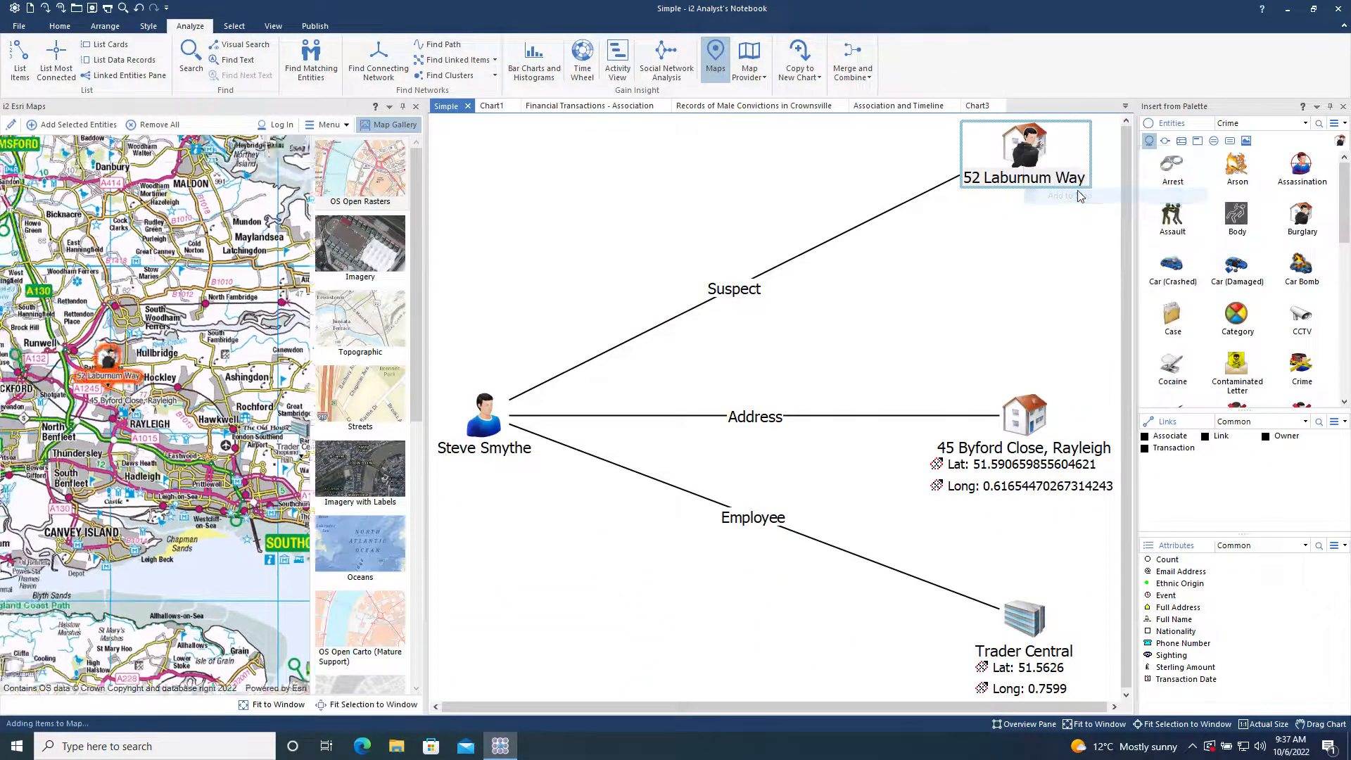